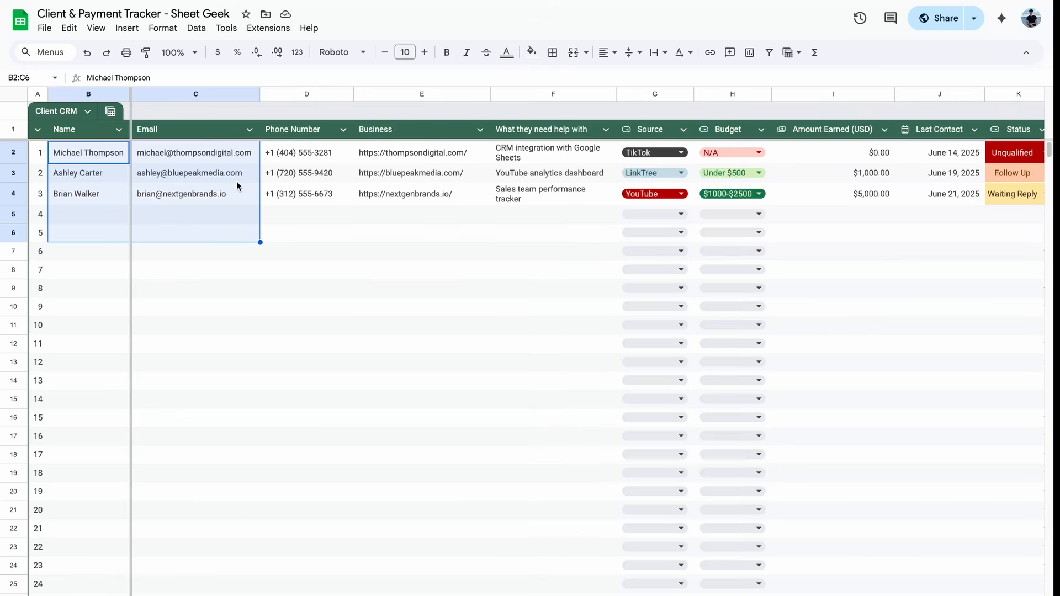
Step: Look over the existing clients' rows, scrolling across the table's columns
{"action": "left_click", "coordinate": [236, 181]}
{"action": "scroll", "coordinate": [393, 206], "scroll_direction": "right", "scroll_amount": 5}
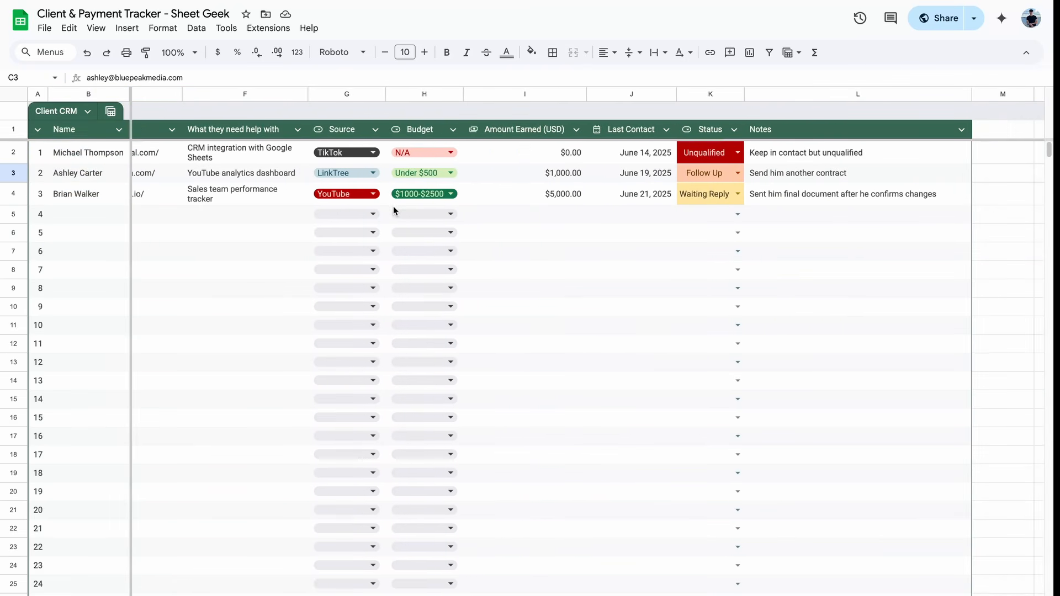
{"action": "left_click_drag", "start_coordinate": [533, 151], "coordinate": [532, 201]}
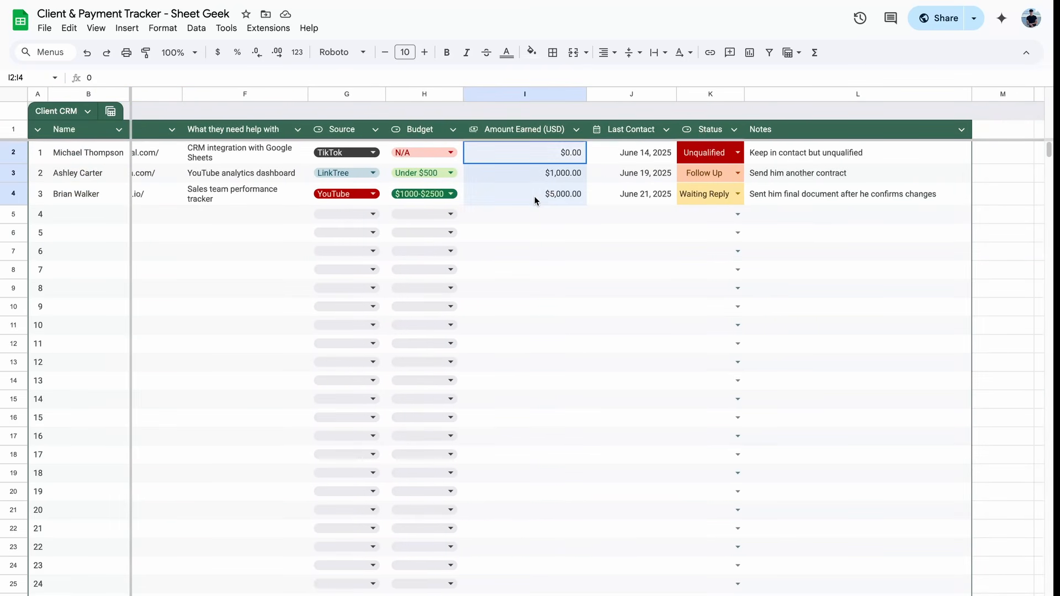
{"action": "scroll", "coordinate": [533, 201], "scroll_direction": "left", "scroll_amount": 5}
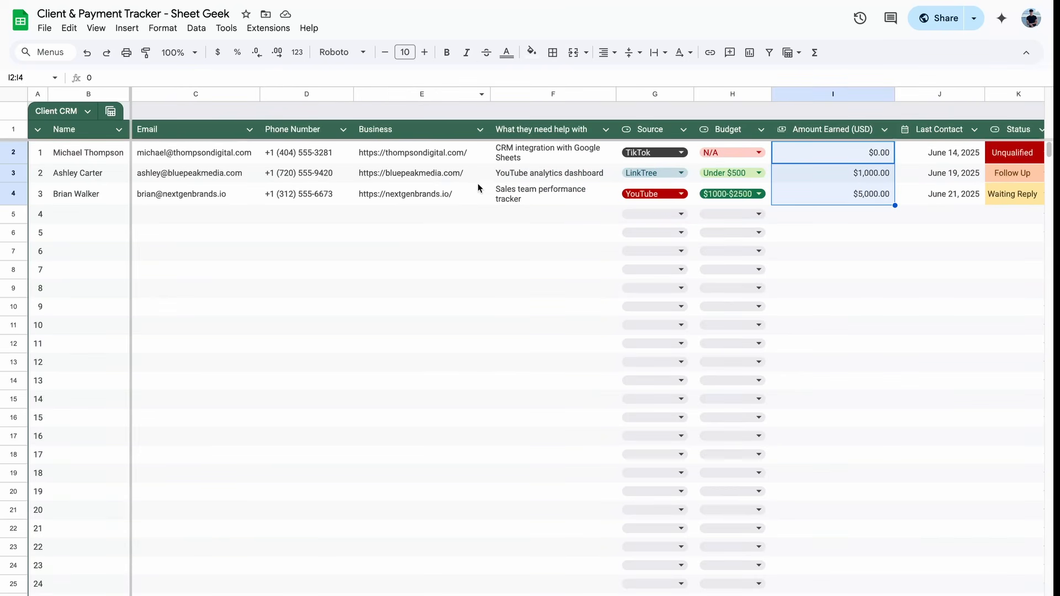
{"action": "scroll", "coordinate": [475, 227], "scroll_direction": "right", "scroll_amount": 3}
{"action": "scroll", "coordinate": [475, 227], "scroll_direction": "left", "scroll_amount": 3}
{"action": "right_click", "coordinate": [248, 215]}
{"action": "left_click", "coordinate": [178, 247]}
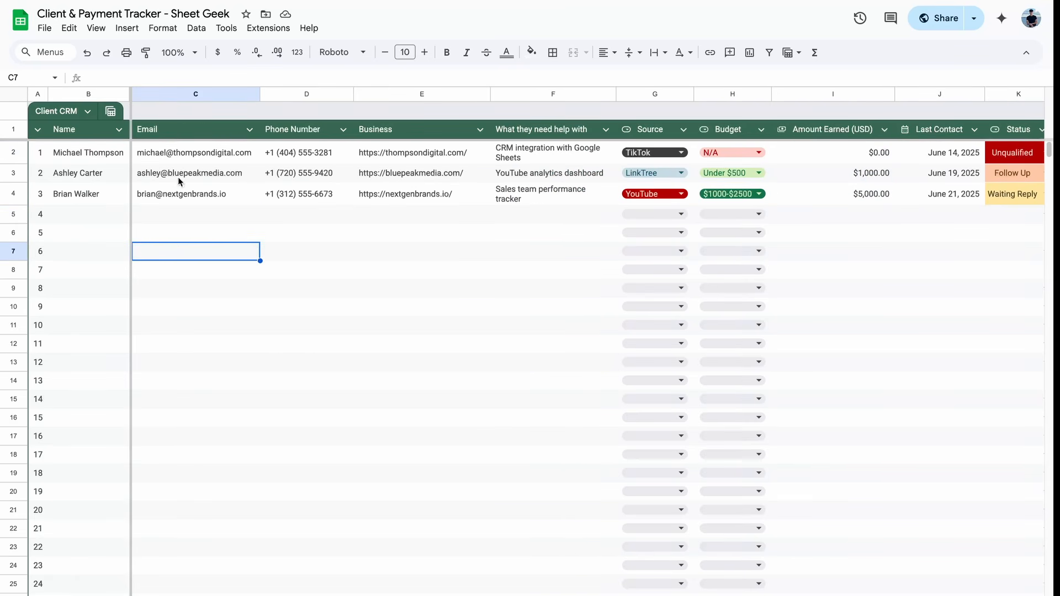
Step: Enter the new client's name in B5 and their e-mail address in C5
{"action": "left_click", "coordinate": [93, 215]}
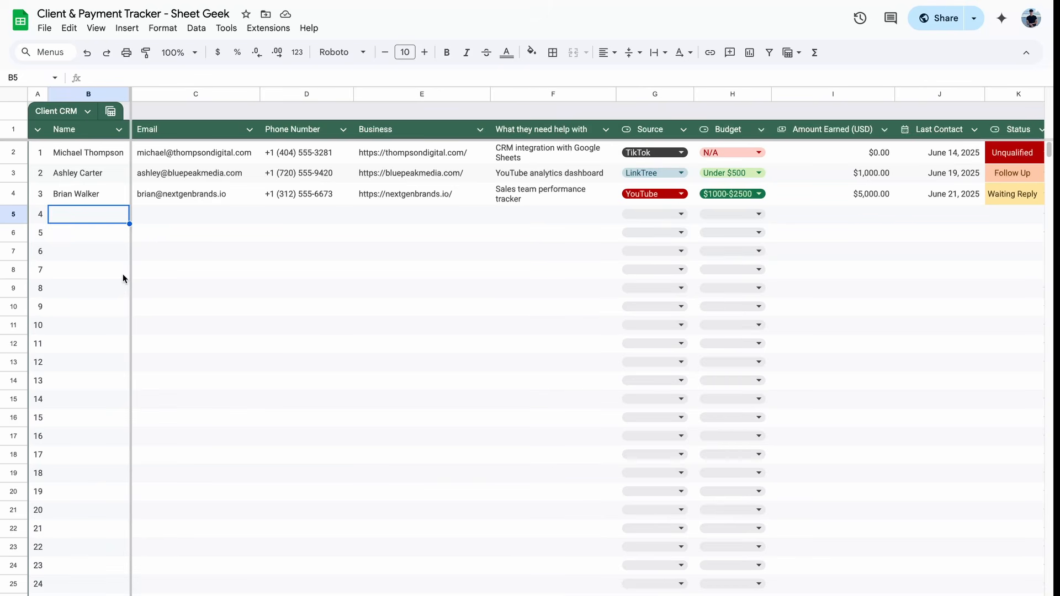
{"action": "type", "text": "Bob"}
{"action": "key", "text": "Return"}
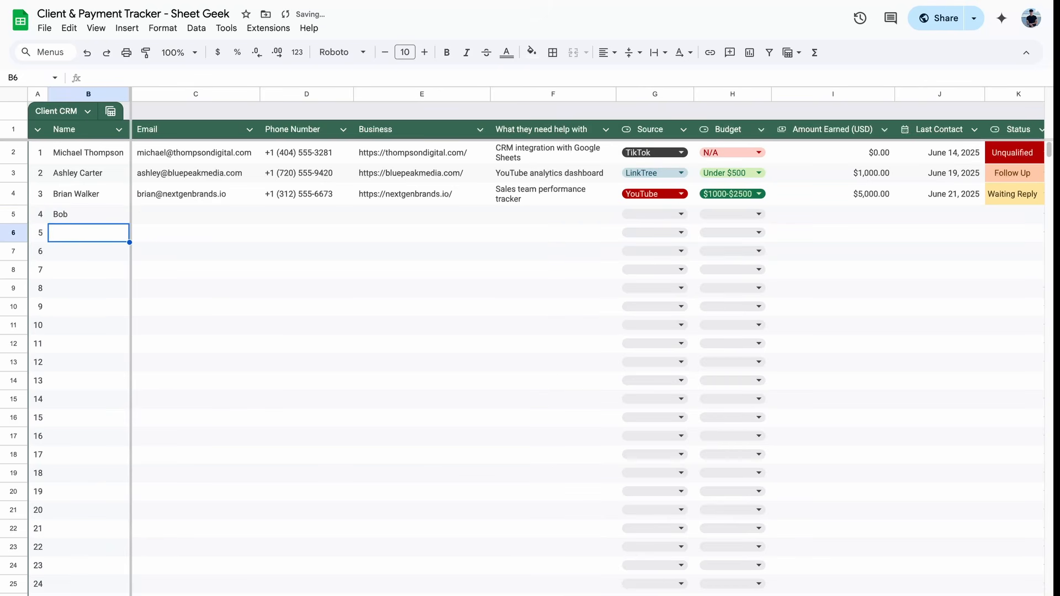
{"action": "key", "text": "Up"}
{"action": "key", "text": "Right"}
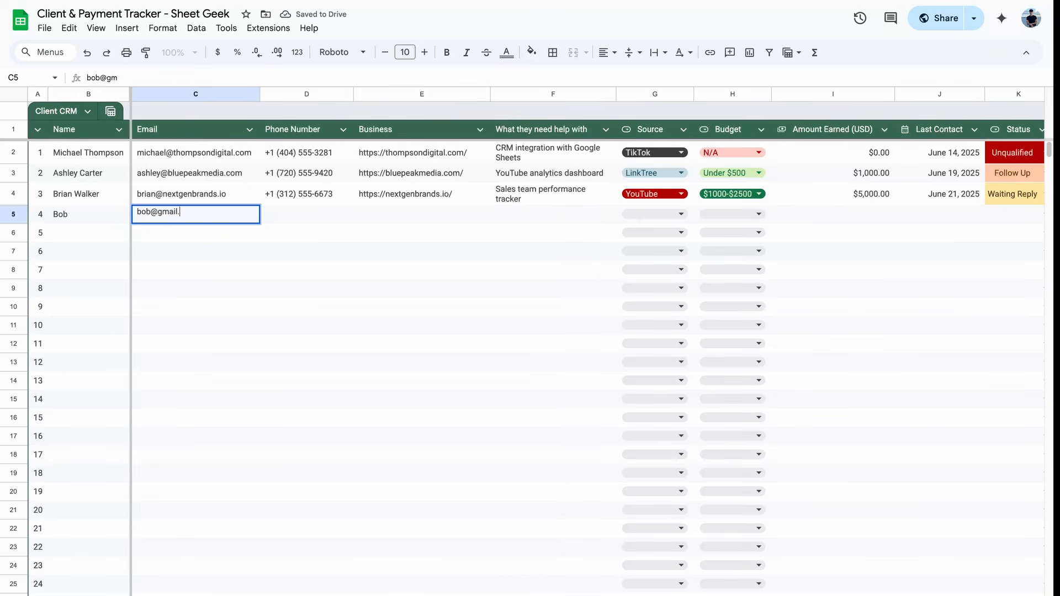
{"action": "key", "text": "Tab"}
{"action": "key", "text": "Tab"}
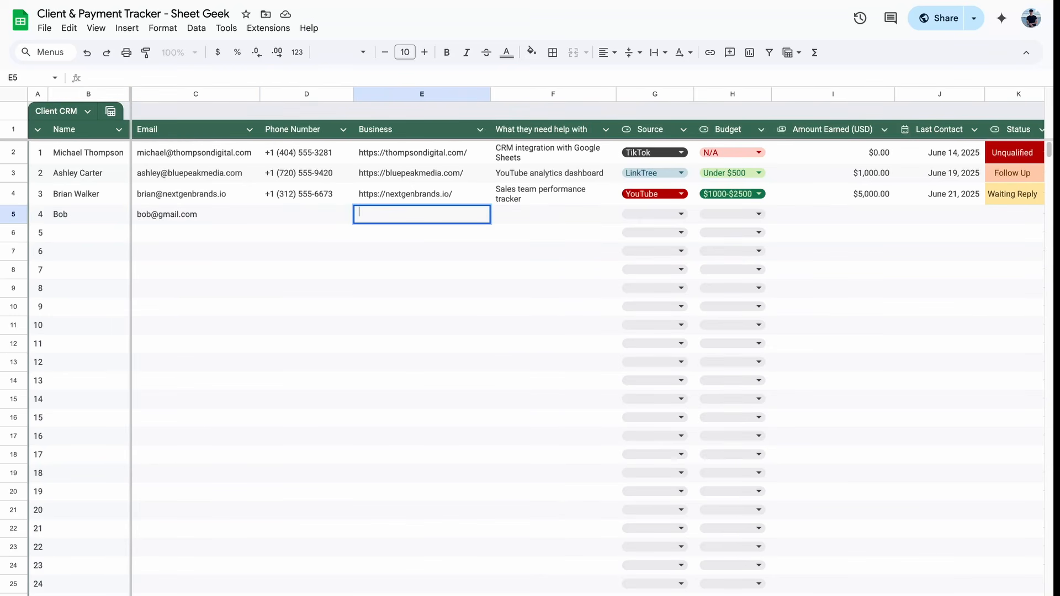
Step: Fill in business 'Marking agency' and help needed 'Tracking his sales and clients' for that client
{"action": "type", "text": "Marking agency"}
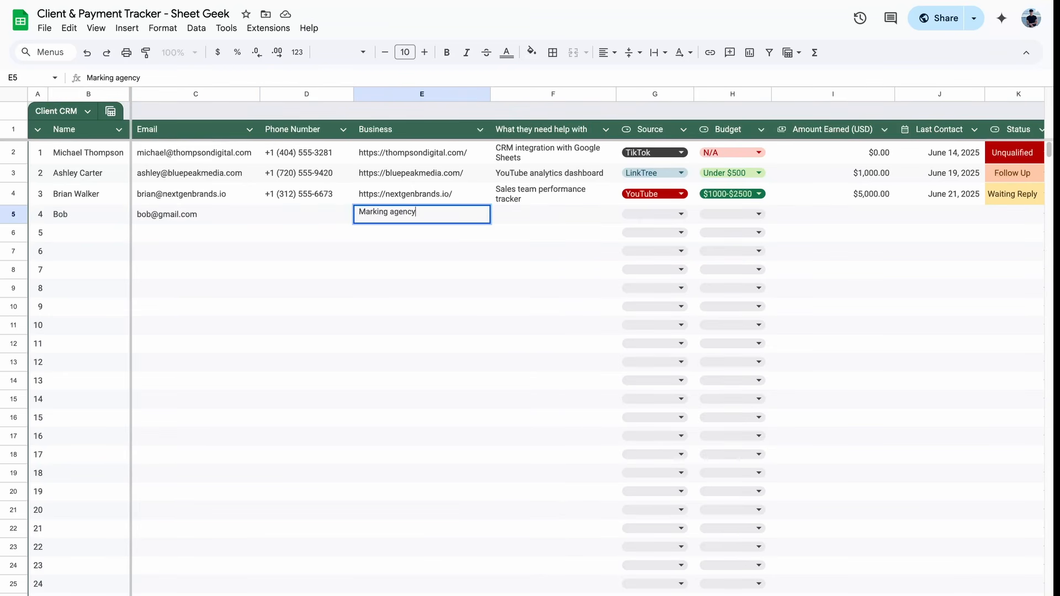
{"action": "key", "text": "Return"}
{"action": "left_click", "coordinate": [553, 214]}
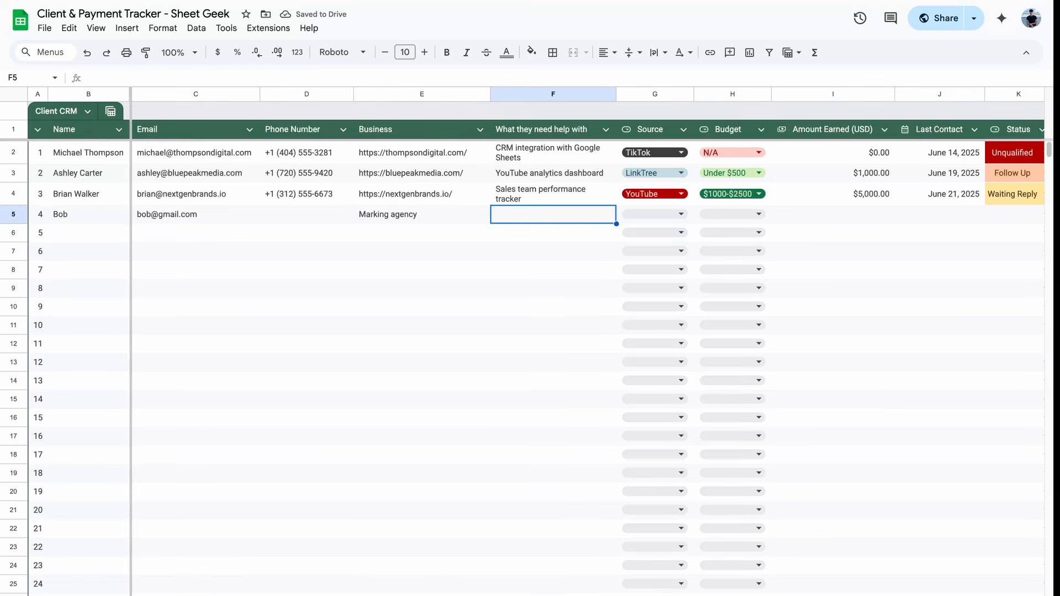
{"action": "type", "text": "Tracking h"}
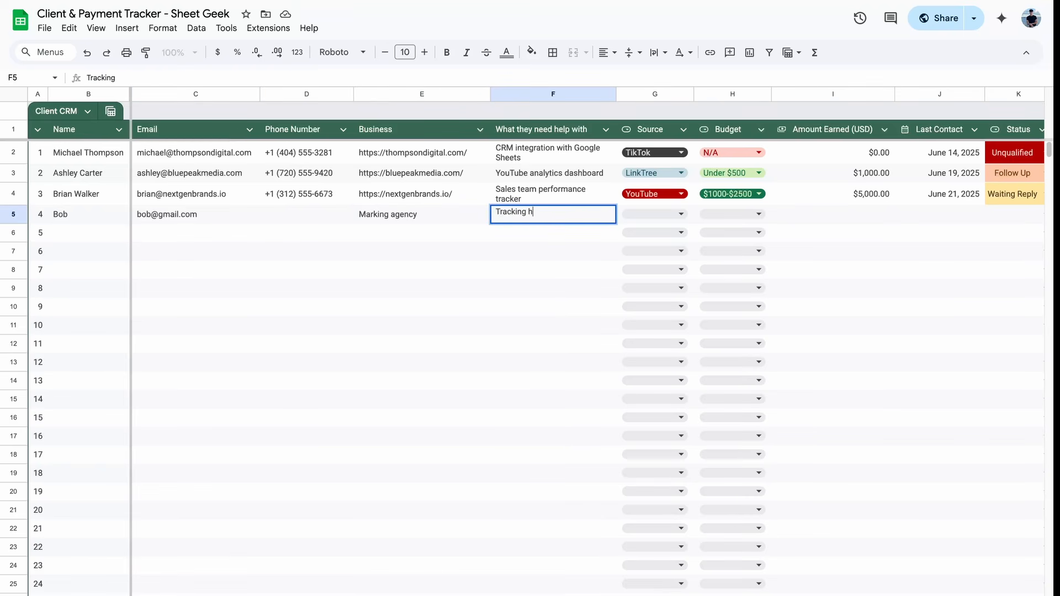
{"action": "type", "text": "is sales and clients"}
{"action": "key", "text": "Return"}
{"action": "scroll", "coordinate": [489, 232], "scroll_direction": "right", "scroll_amount": 2}
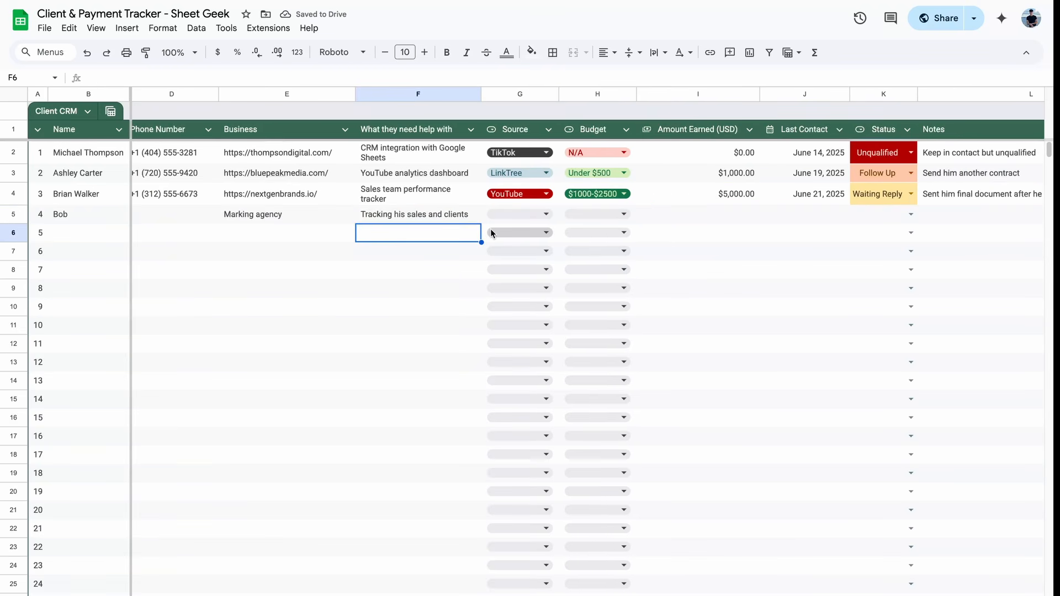
{"action": "double_click", "coordinate": [531, 214]}
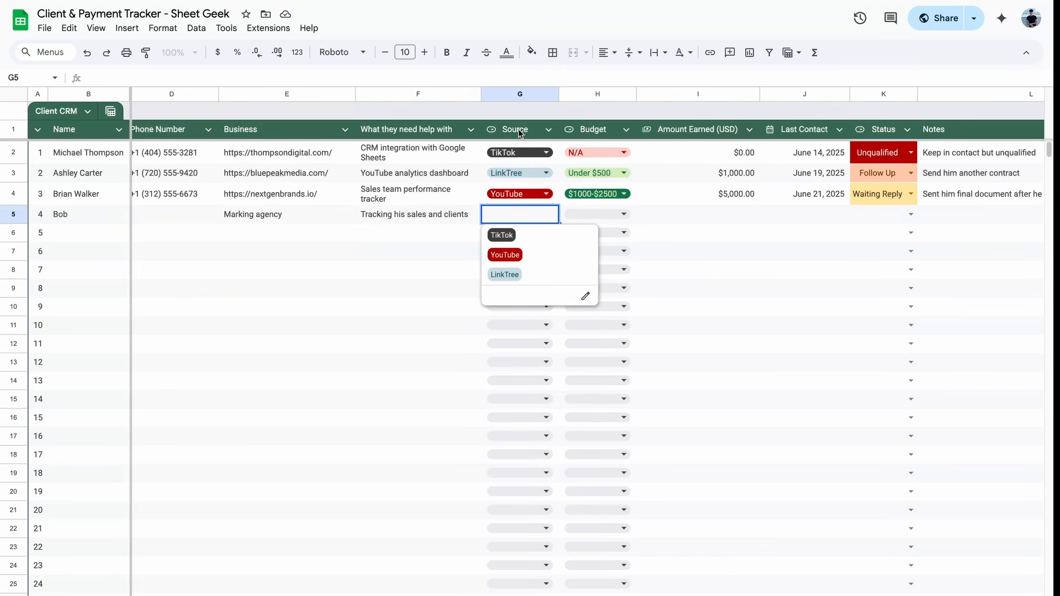
Step: Set the new client's Source to YouTube, Budget to $1000-$2500, and Amount Earned to 0
{"action": "left_click", "coordinate": [539, 259]}
{"action": "scroll", "coordinate": [415, 244], "scroll_direction": "right", "scroll_amount": 3}
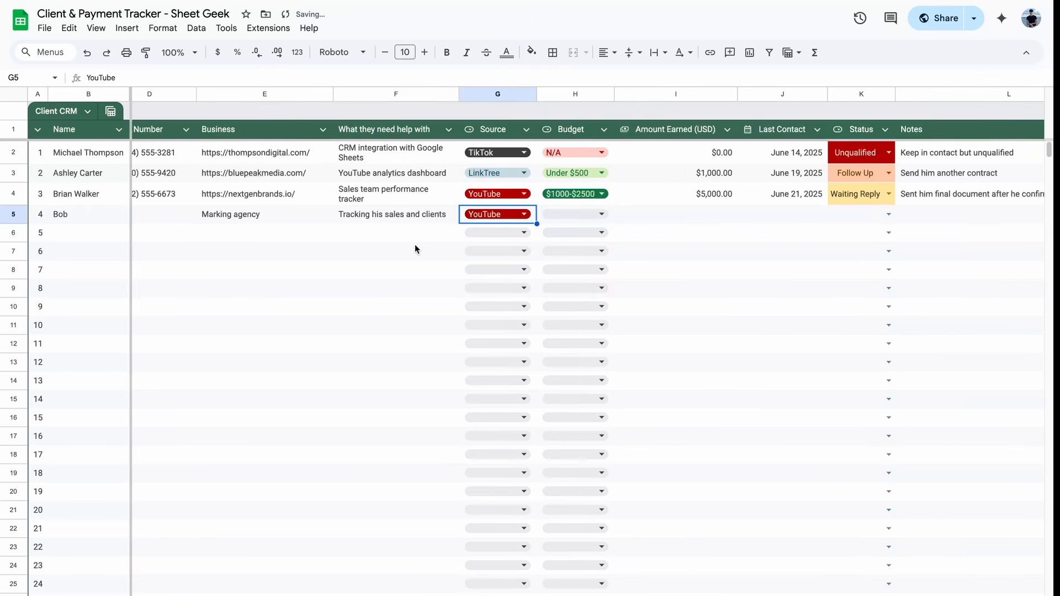
{"action": "left_click", "coordinate": [501, 214]}
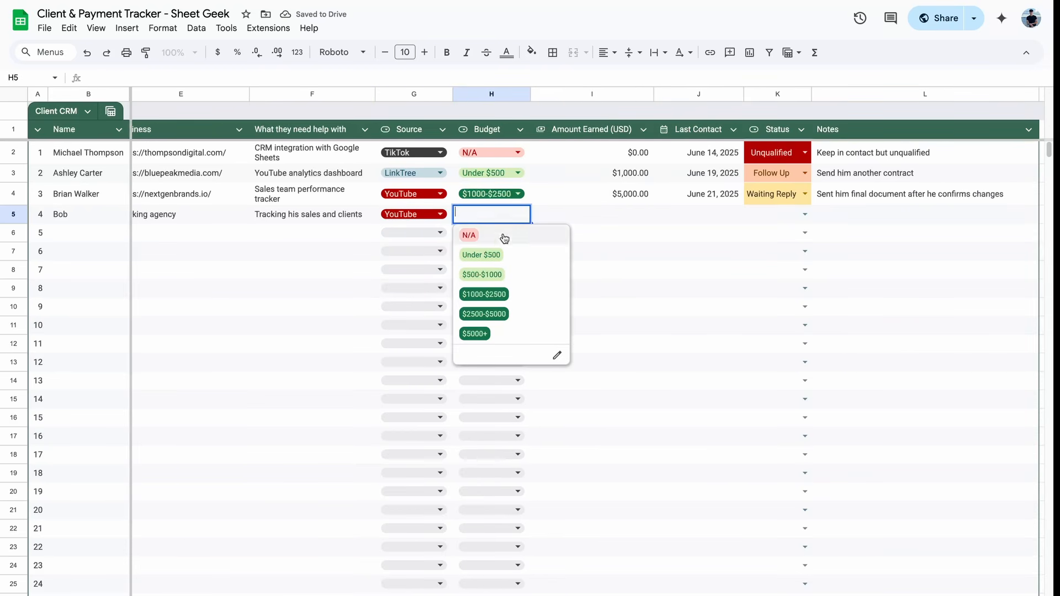
{"action": "left_click", "coordinate": [525, 297]}
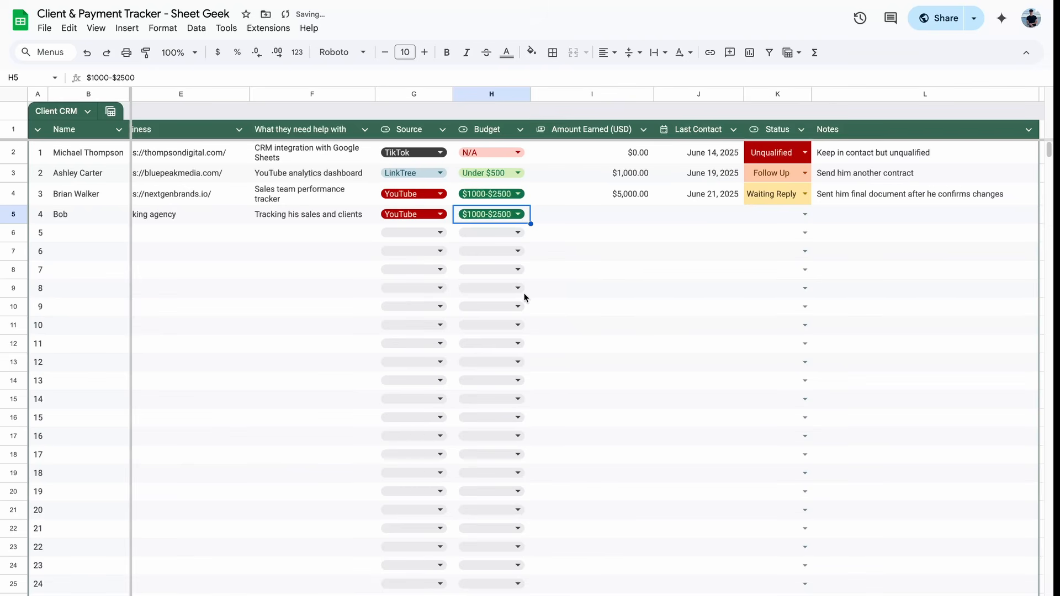
{"action": "left_click", "coordinate": [586, 213]}
{"action": "type", "text": "0"}
{"action": "key", "text": "Return"}
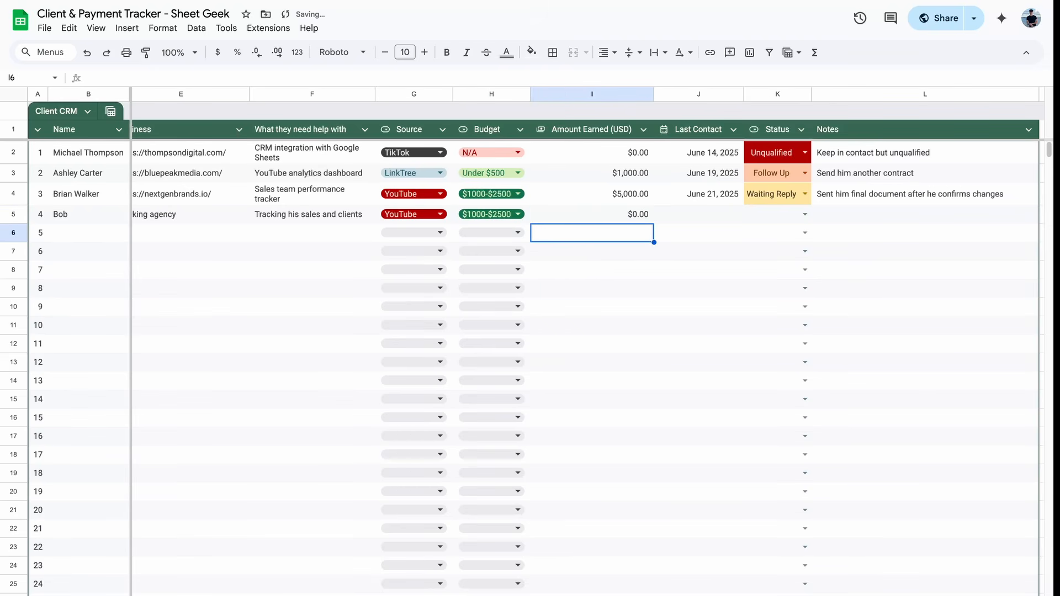
Step: Set the Last Contact date to June 25, 2025 and Status to Follow Up
{"action": "scroll", "coordinate": [588, 285], "scroll_direction": "right", "scroll_amount": 4}
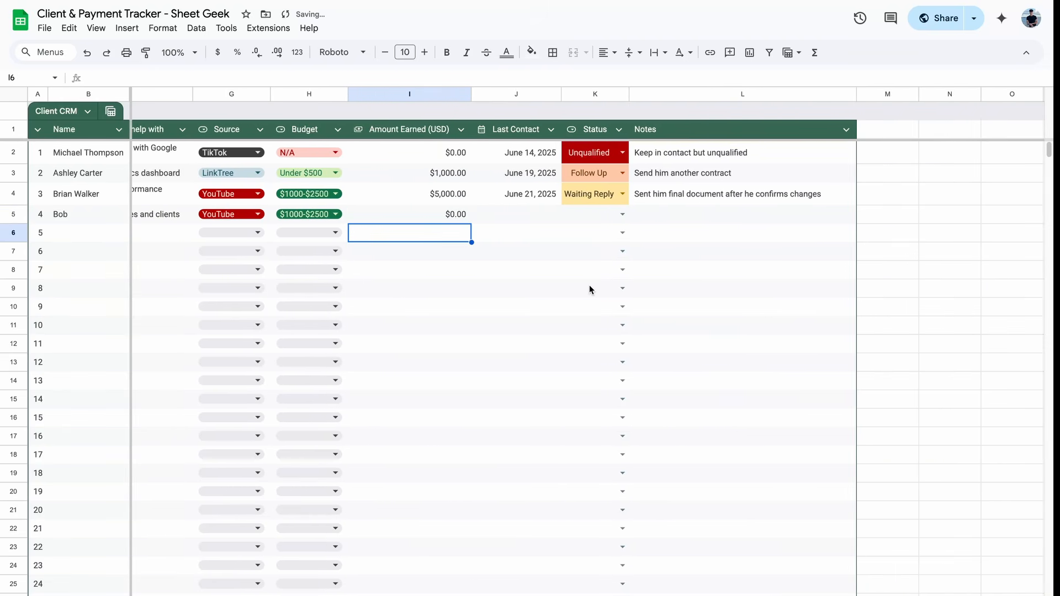
{"action": "scroll", "coordinate": [463, 264], "scroll_direction": "left", "scroll_amount": 1}
{"action": "double_click", "coordinate": [503, 213]}
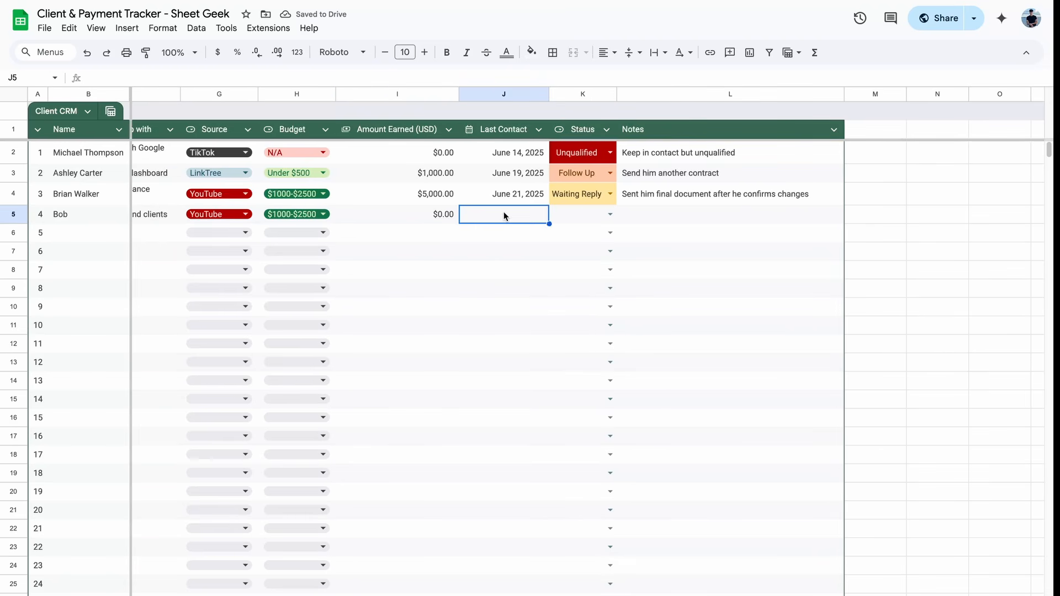
{"action": "left_click", "coordinate": [503, 327]}
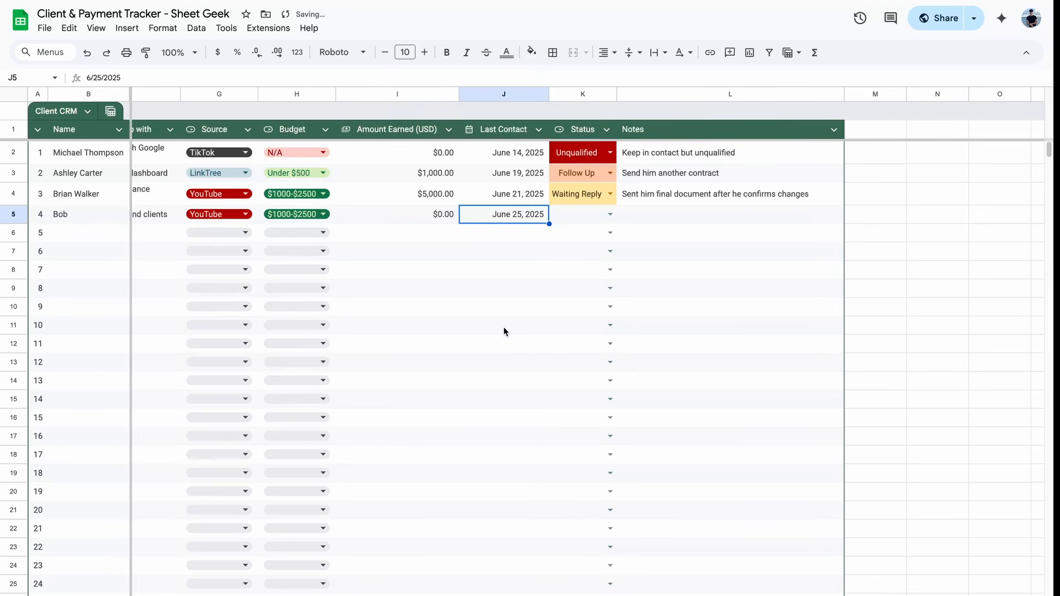
{"action": "scroll", "coordinate": [503, 327], "scroll_direction": "right", "scroll_amount": 1}
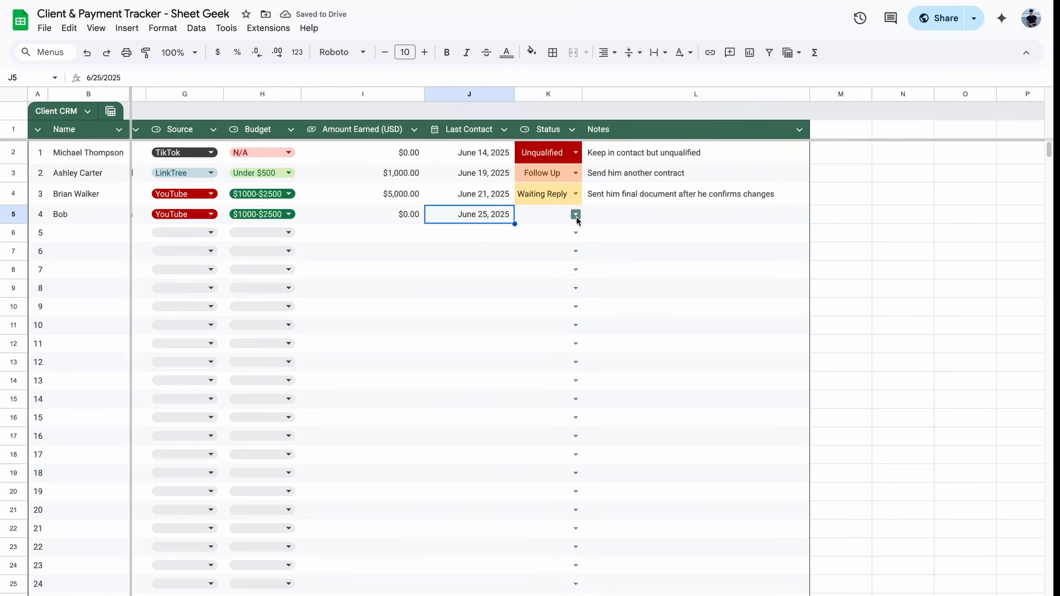
{"action": "left_click", "coordinate": [576, 217]}
{"action": "left_click", "coordinate": [564, 250]}
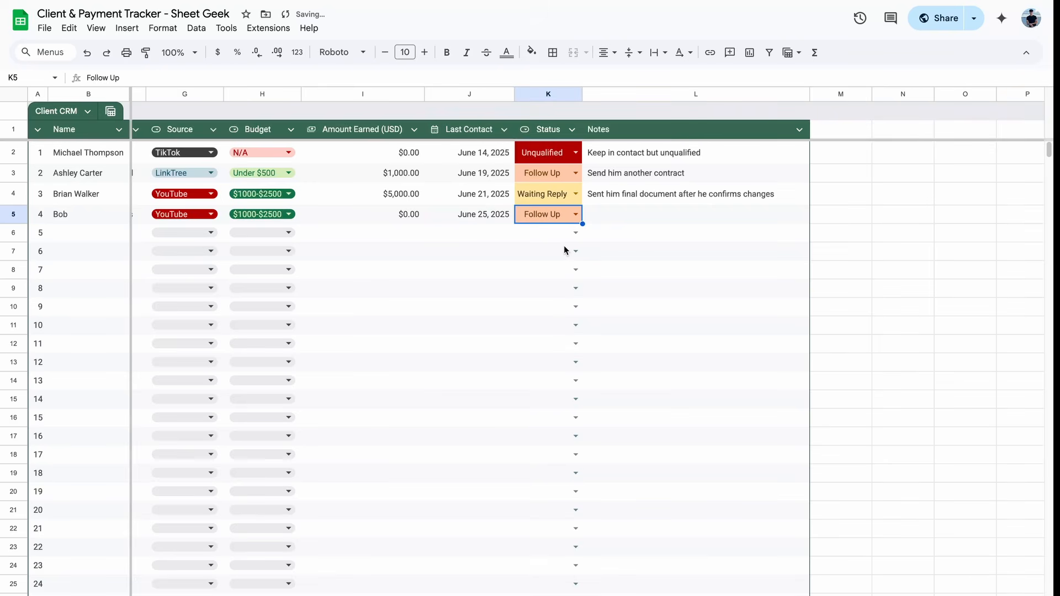
{"action": "left_click", "coordinate": [577, 218]}
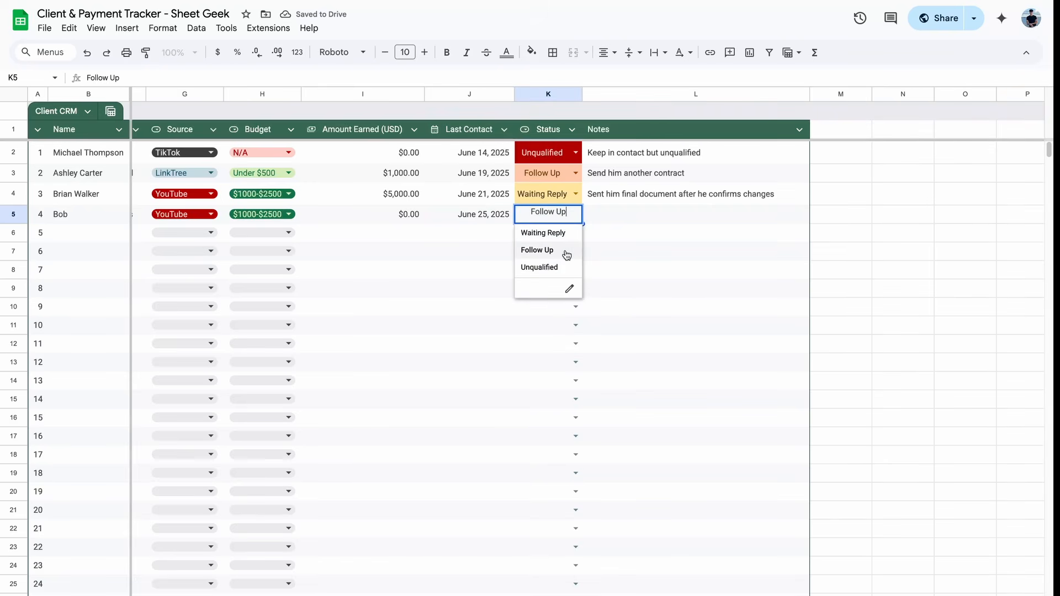
Step: Add the note 'Remember to email him about contract' and insert a new blank sheet with Shift+F11
{"action": "left_click", "coordinate": [644, 218]}
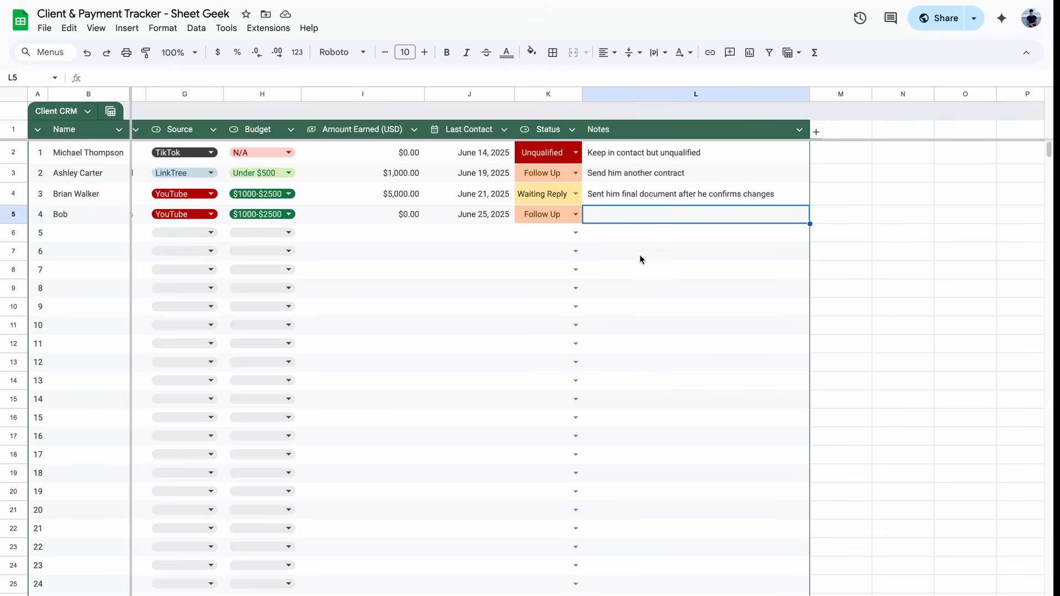
{"action": "type", "text": "Remember to em"}
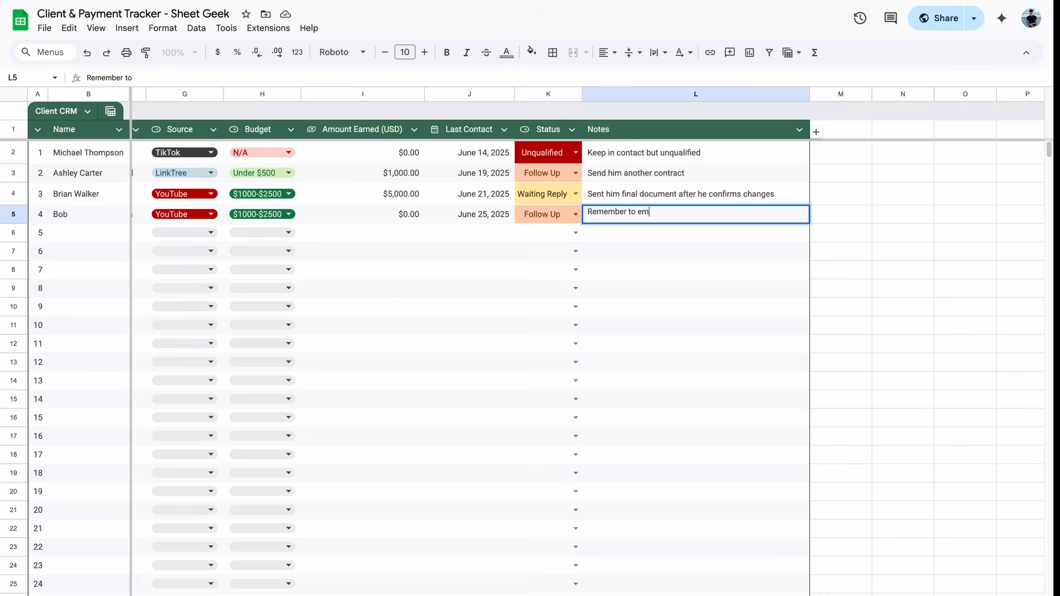
{"action": "type", "text": "ail him about contract"}
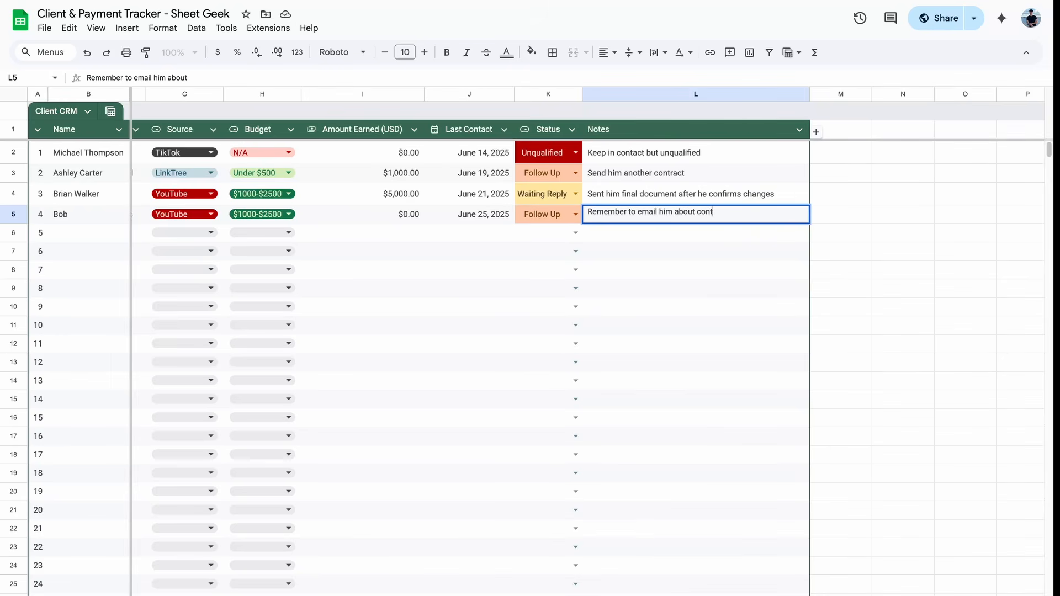
{"action": "key", "text": "Return"}
{"action": "scroll", "coordinate": [310, 260], "scroll_direction": "left", "scroll_amount": 5}
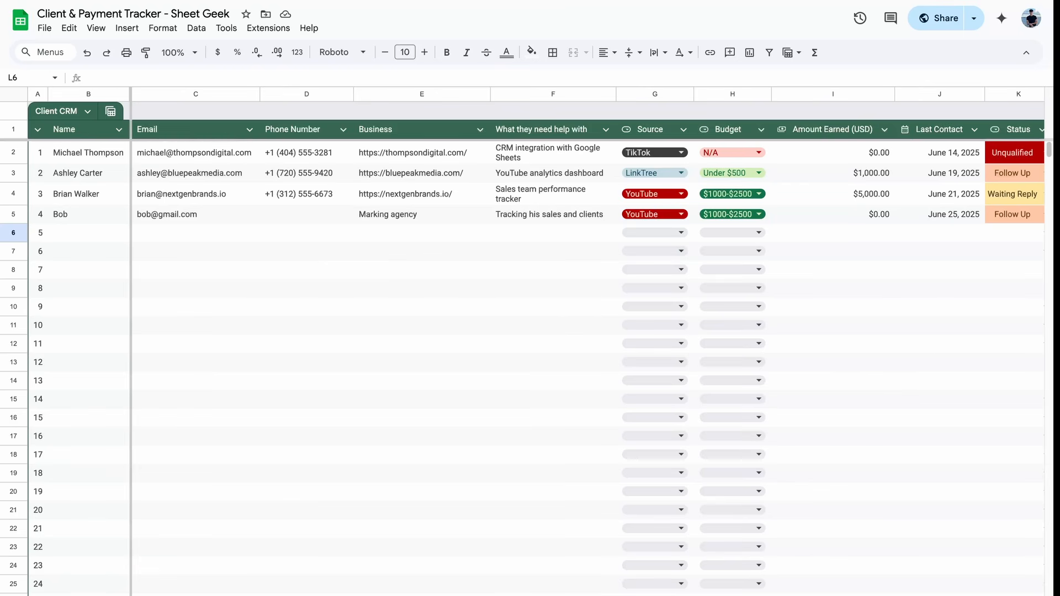
{"action": "key", "text": "shift+F11"}
{"action": "left_click", "coordinate": [78, 112]}
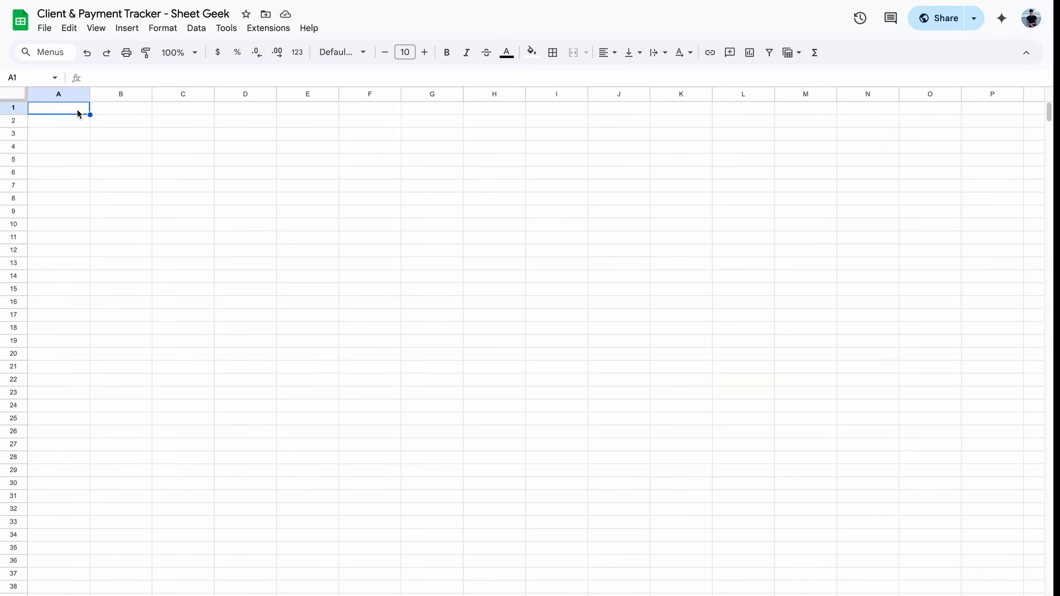
Step: Insert a blank Table1 from Insert > Tables, then close the panel and the column-type tip
{"action": "left_click", "coordinate": [135, 33]}
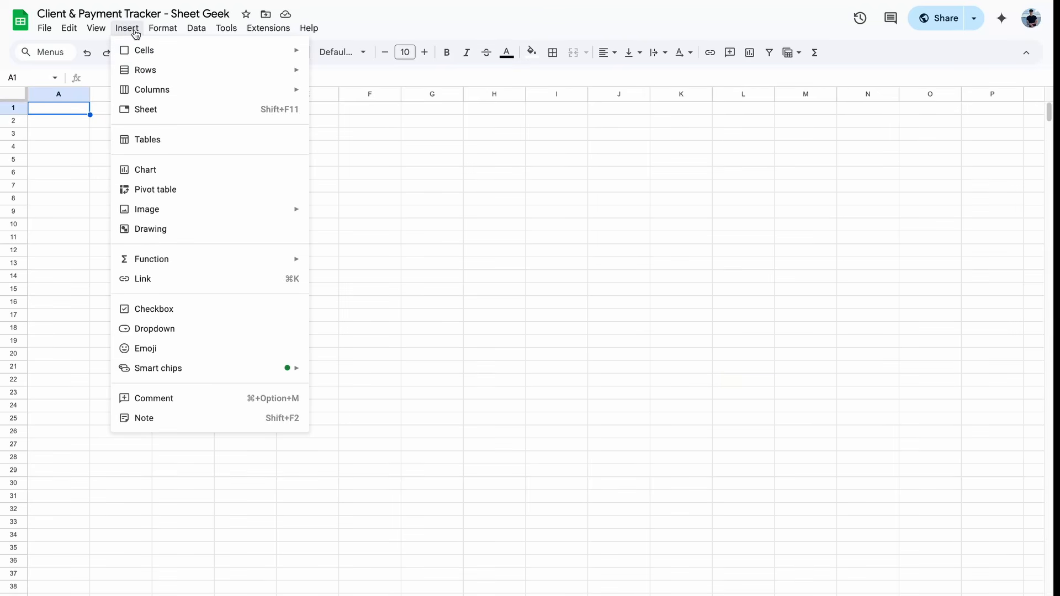
{"action": "left_click", "coordinate": [171, 146]}
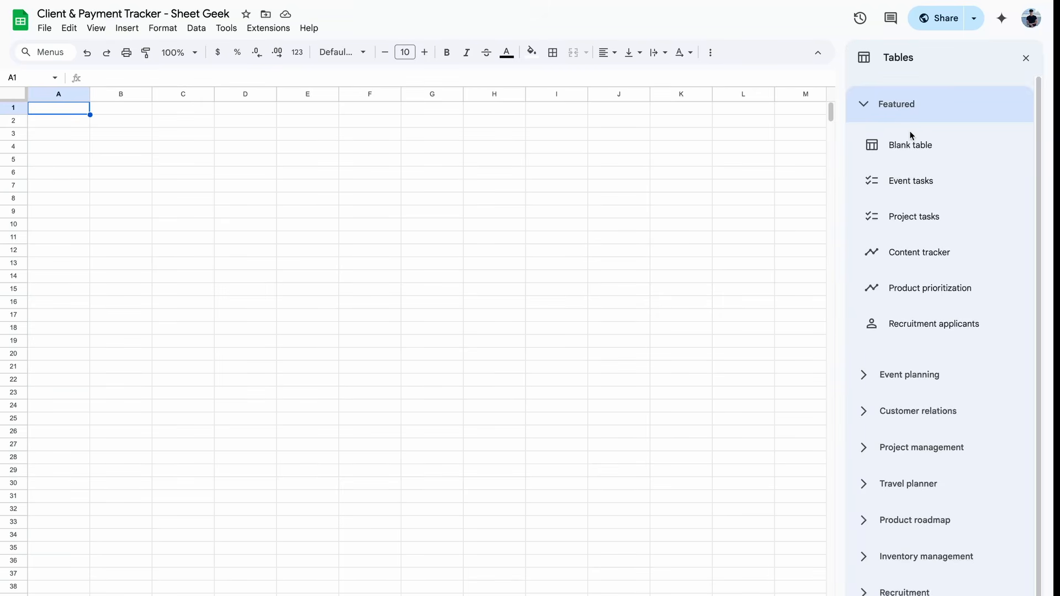
{"action": "mouse_move", "coordinate": [926, 148]}
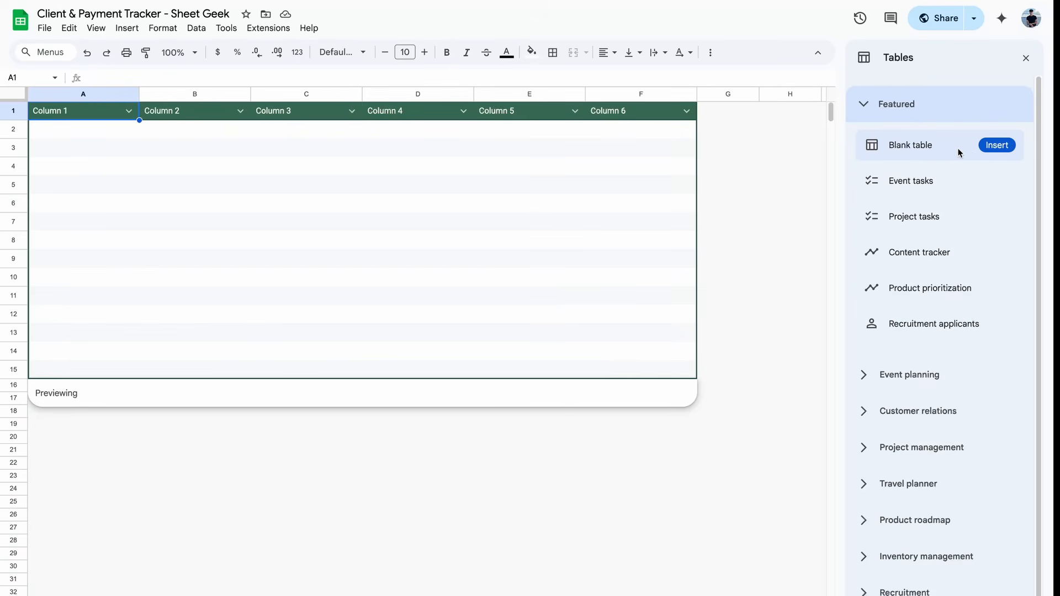
{"action": "left_click", "coordinate": [991, 146]}
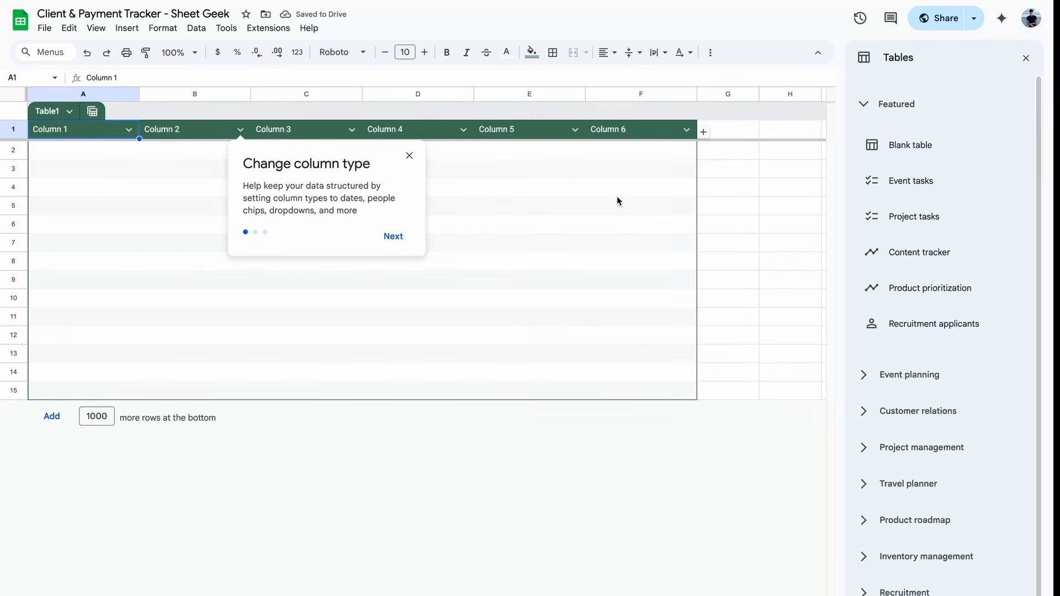
{"action": "left_click", "coordinate": [1025, 60]}
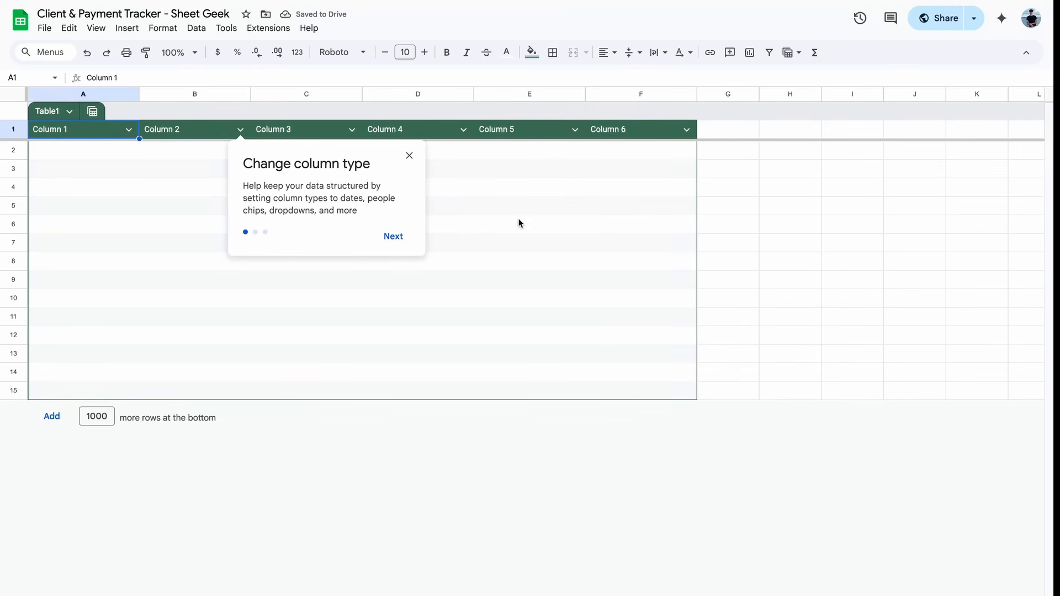
{"action": "left_click", "coordinate": [411, 156]}
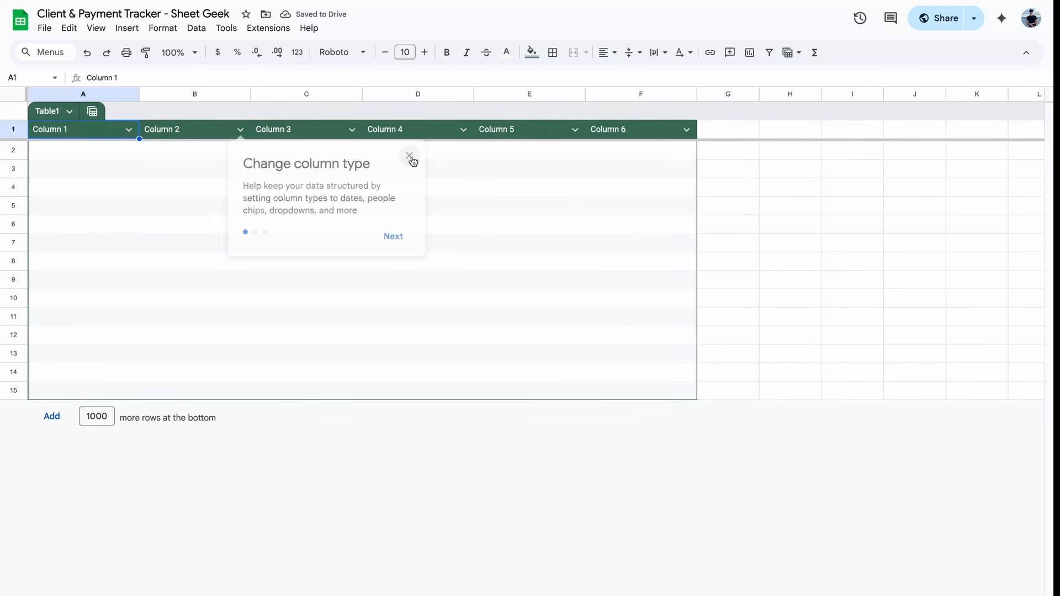
Step: Rename the six headers to #, Name, Email, Phone Number, Business, What they need help with
{"action": "double_click", "coordinate": [53, 134]}
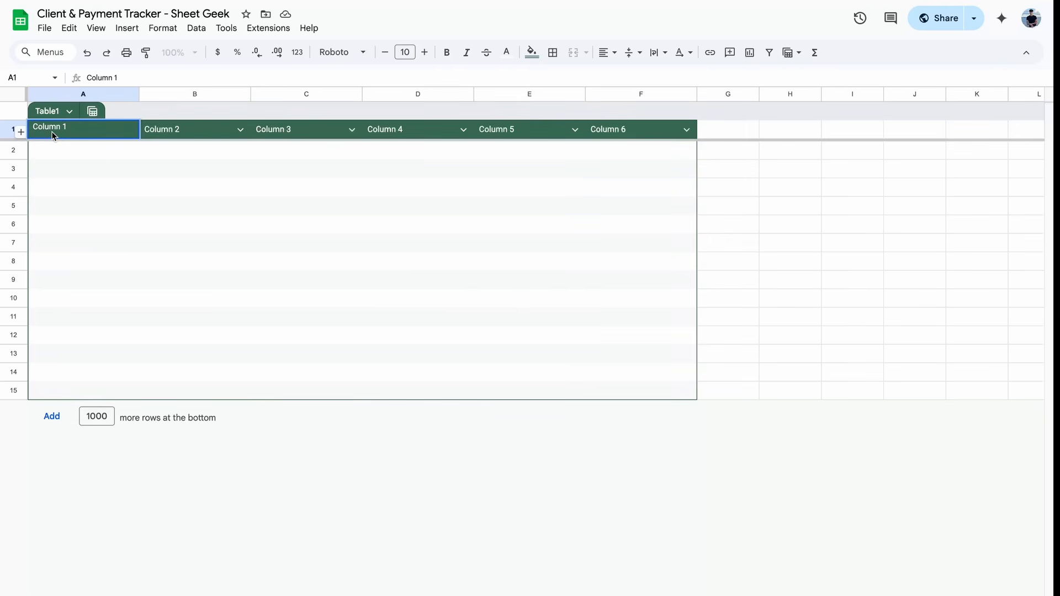
{"action": "key", "text": "ctrl+a"}
{"action": "key", "text": "BackSpace"}
{"action": "type", "text": "#"}
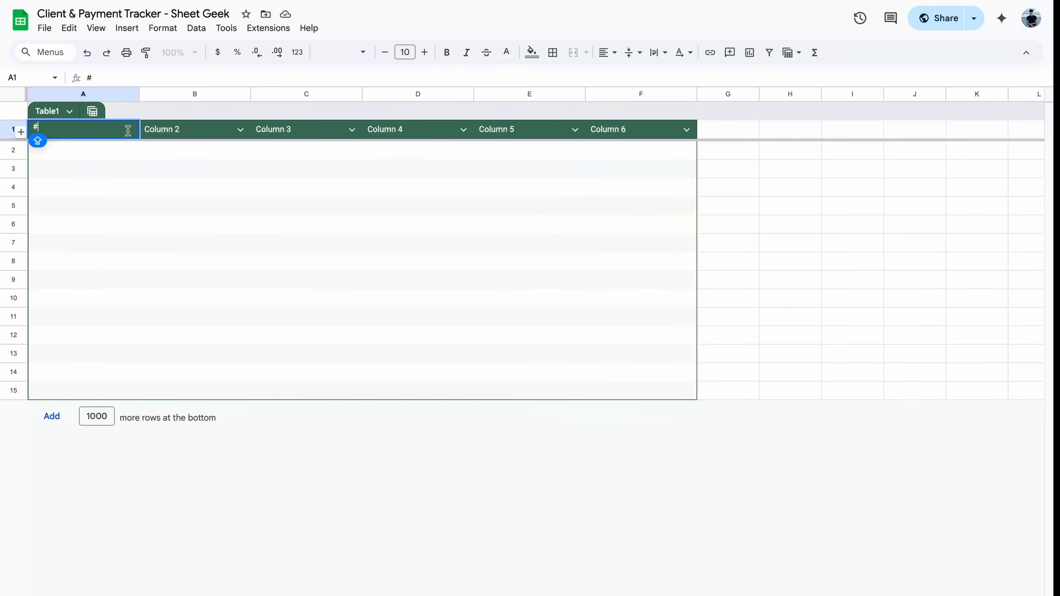
{"action": "key", "text": "Tab"}
{"action": "type", "text": "Name"}
{"action": "key", "text": "Tab"}
{"action": "type", "text": "E"}
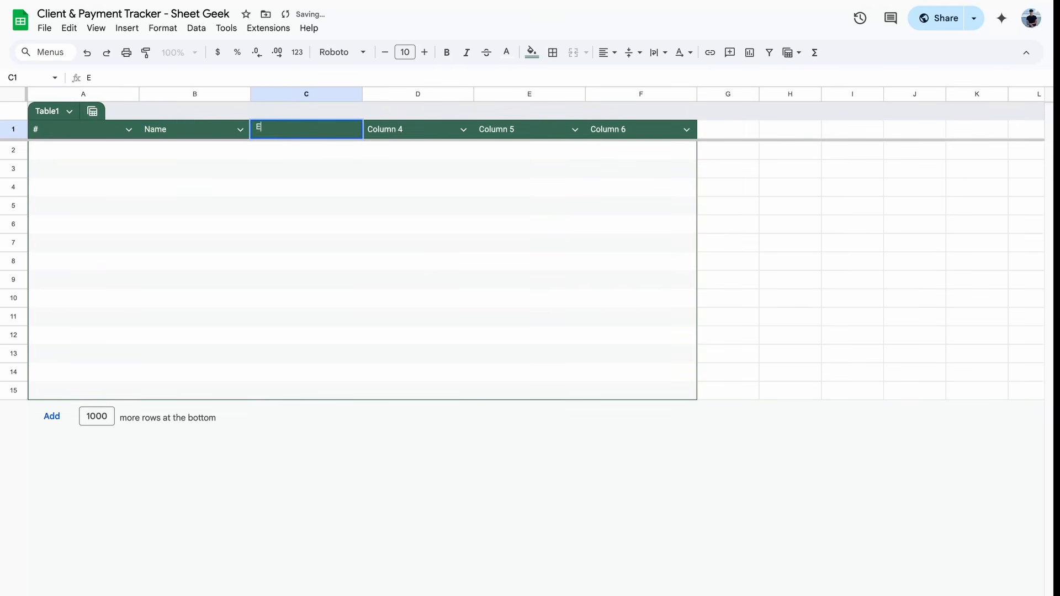
{"action": "type", "text": "mail"}
{"action": "key", "text": "Tab"}
{"action": "type", "text": "Phone Number"}
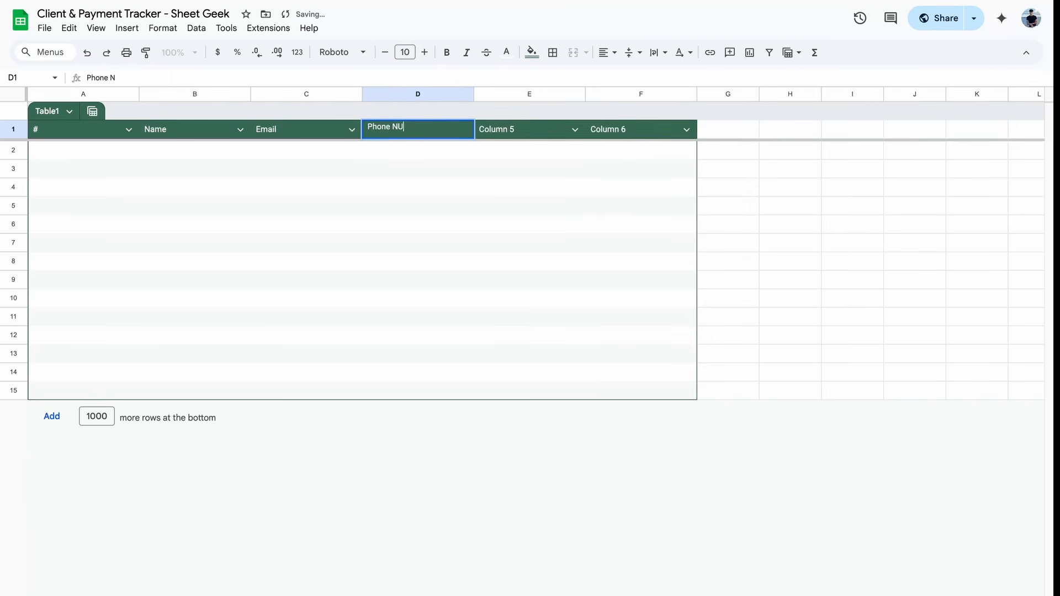
{"action": "key", "text": "Tab"}
{"action": "type", "text": "Business"}
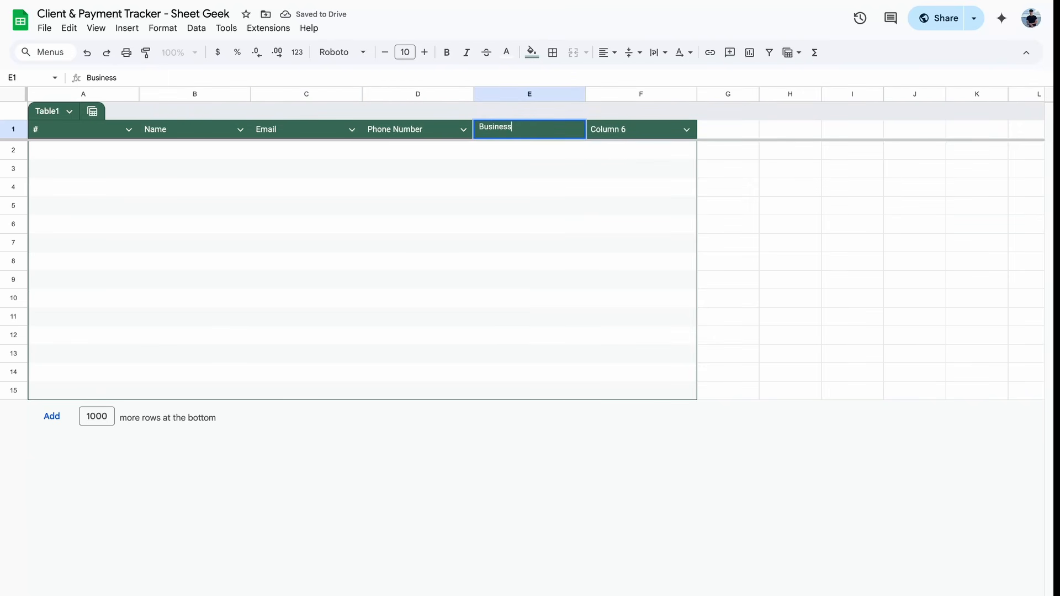
{"action": "key", "text": "Tab"}
{"action": "type", "text": "Wha"}
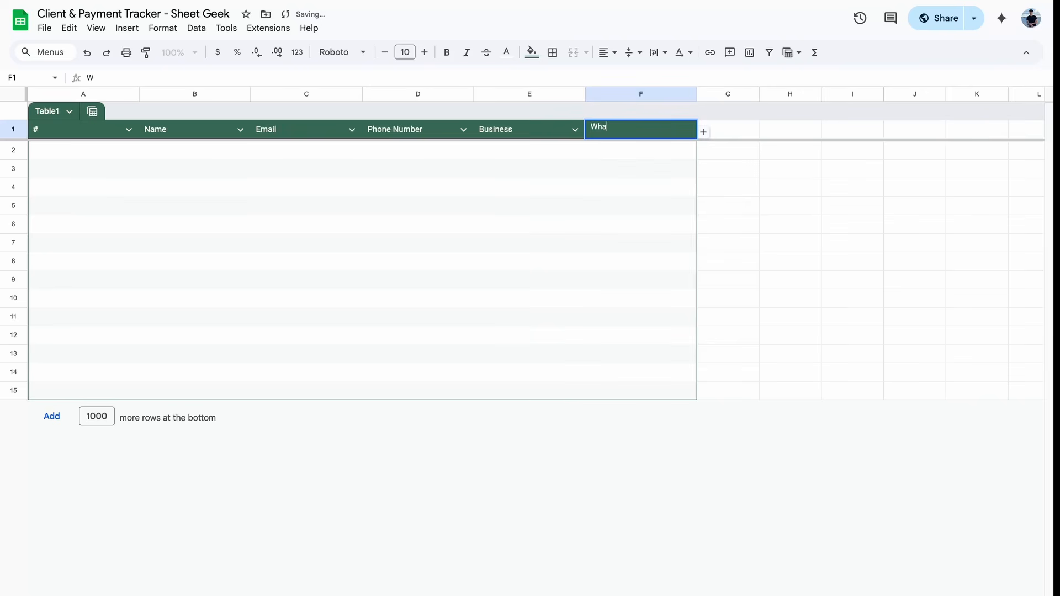
{"action": "type", "text": "t they need help with"}
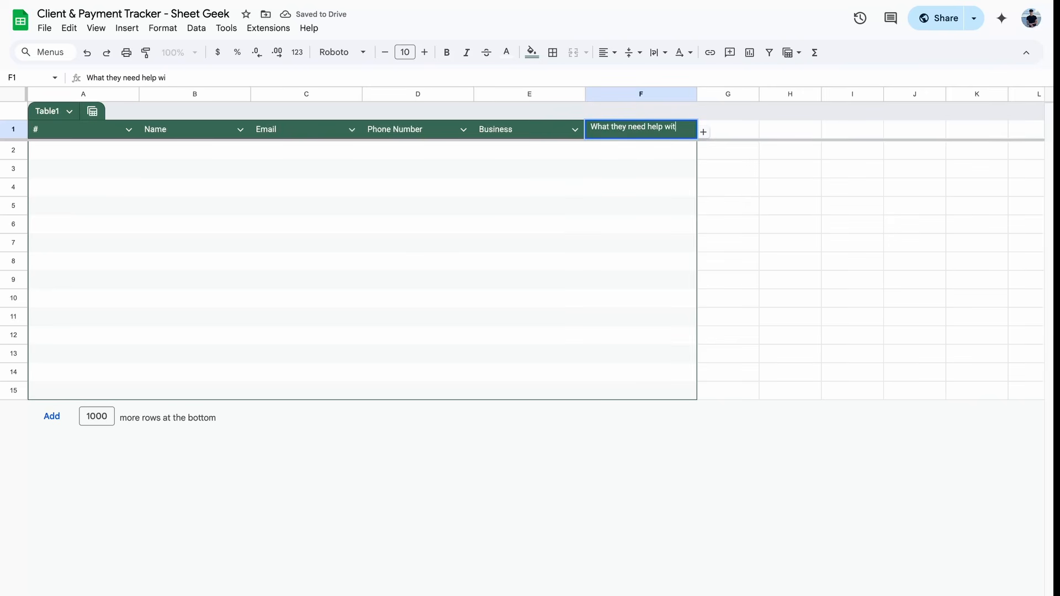
{"action": "key", "text": "Return"}
Step: Add Source, Budget and Amount Earned (USD) columns, auto-fitting column I to its header
{"action": "left_click", "coordinate": [704, 137]}
{"action": "left_click", "coordinate": [704, 138]}
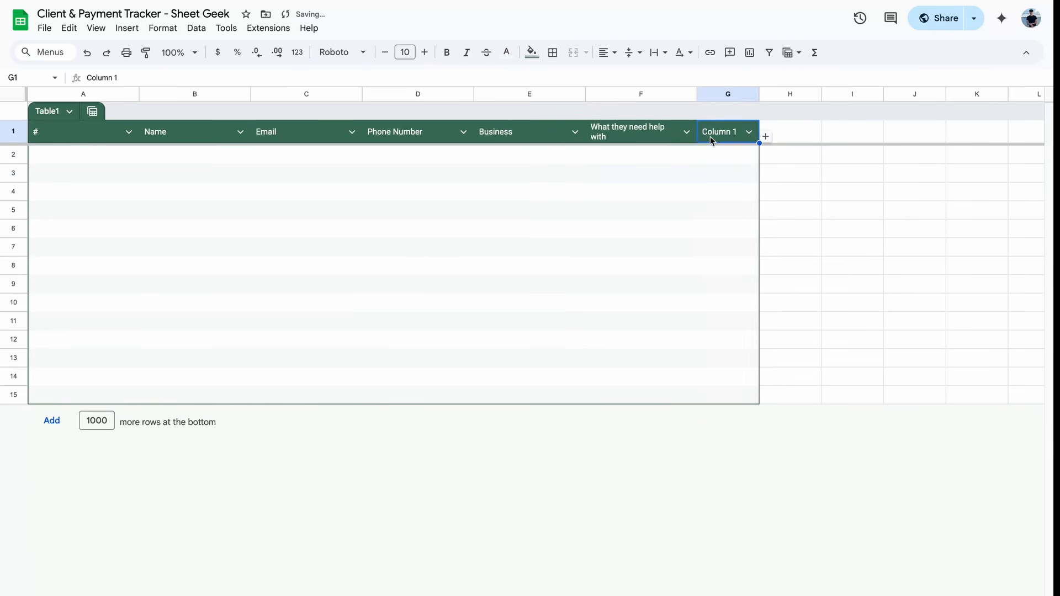
{"action": "type", "text": "Souce"}
{"action": "key", "text": "Tab"}
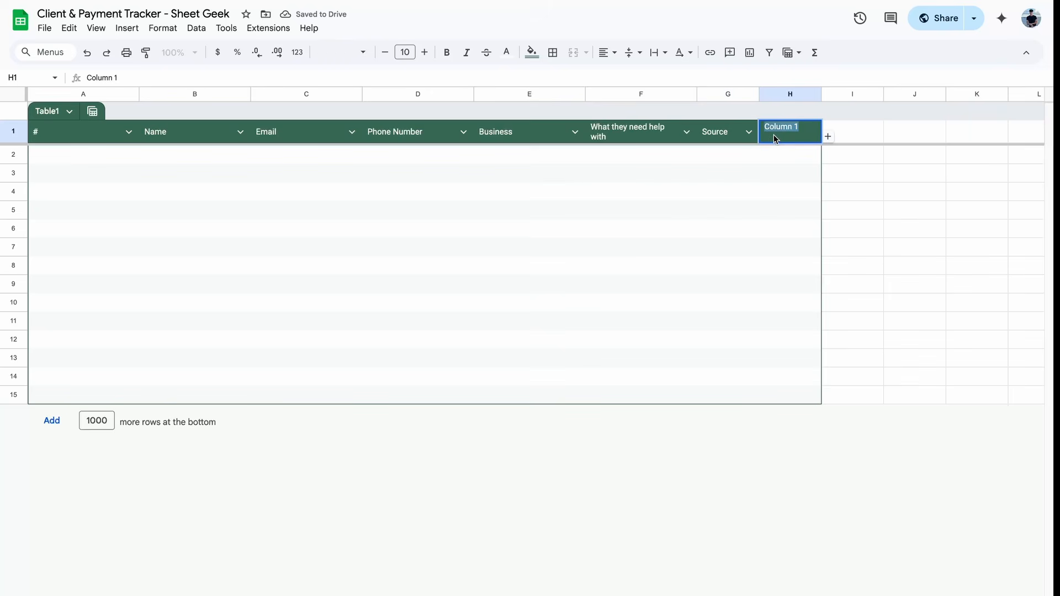
{"action": "type", "text": "Budget"}
{"action": "key", "text": "Tab"}
{"action": "type", "text": "Amount "}
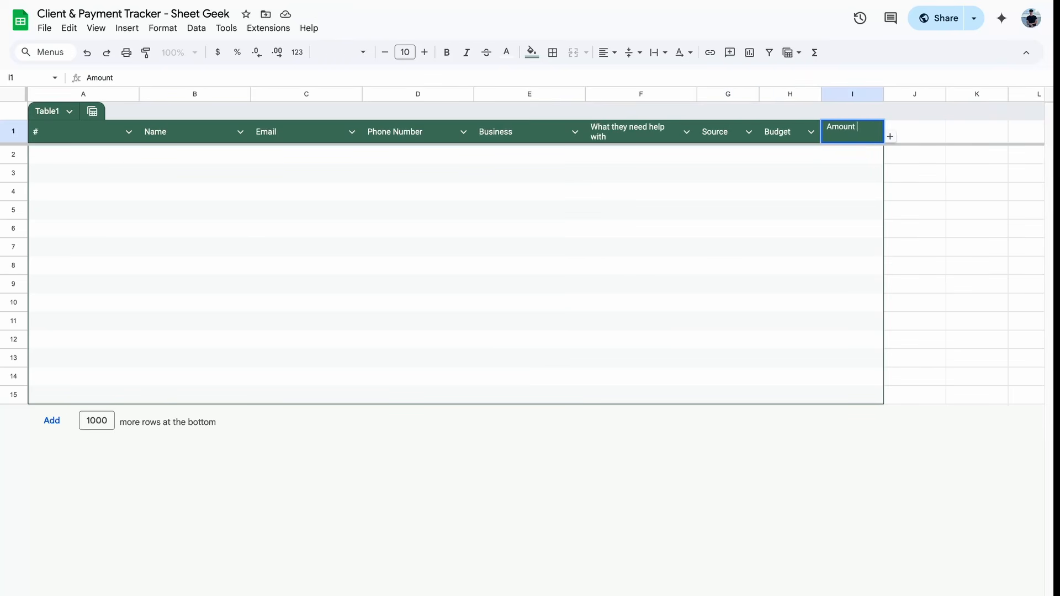
{"action": "type", "text": "Earned (USD)"}
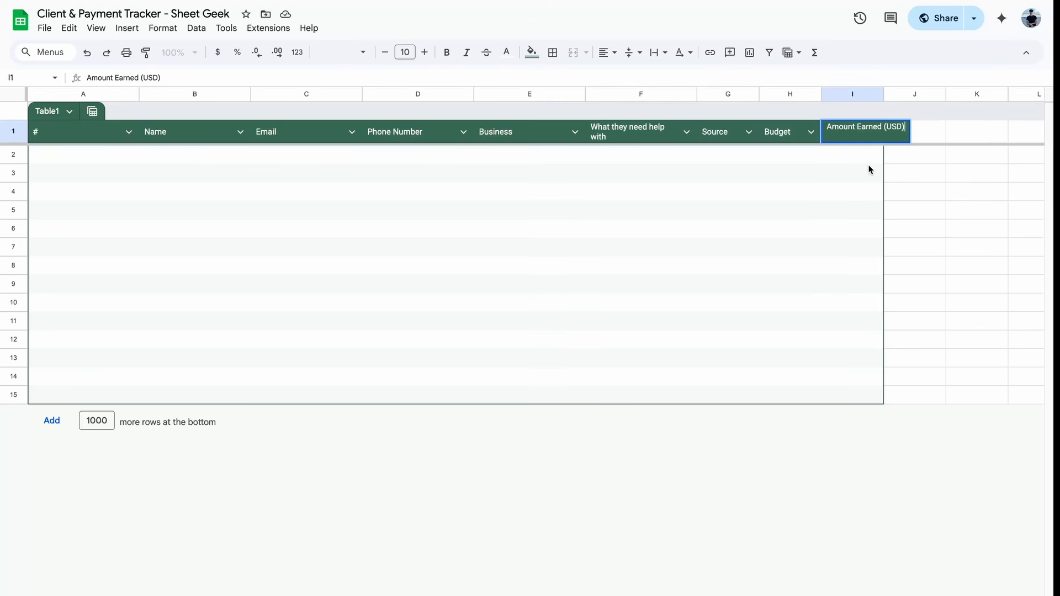
{"action": "left_click", "coordinate": [839, 194]}
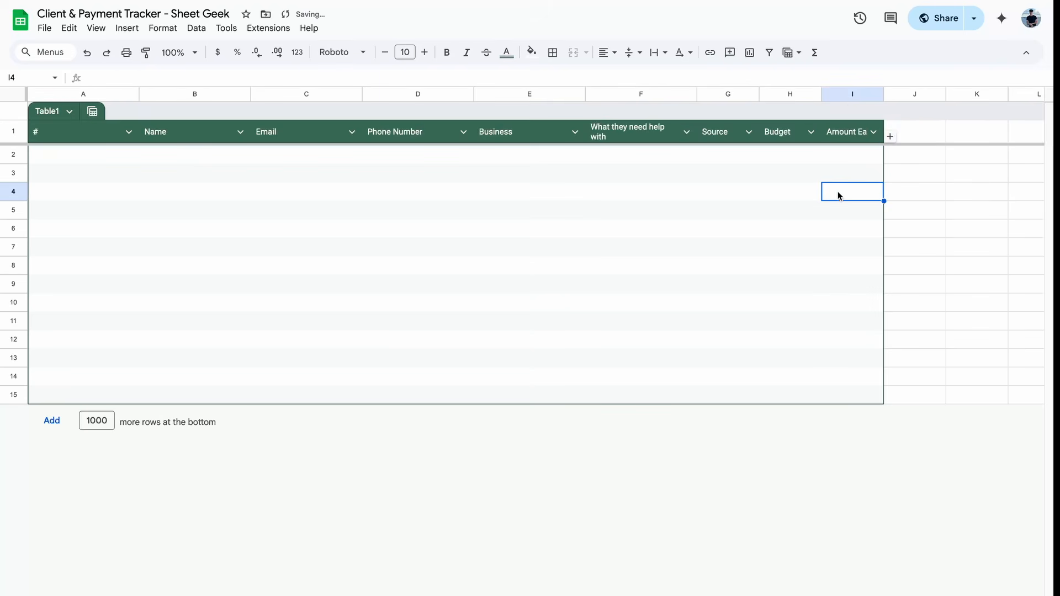
{"action": "double_click", "coordinate": [884, 95]}
{"action": "scroll", "coordinate": [866, 200], "scroll_direction": "right", "scroll_amount": 5}
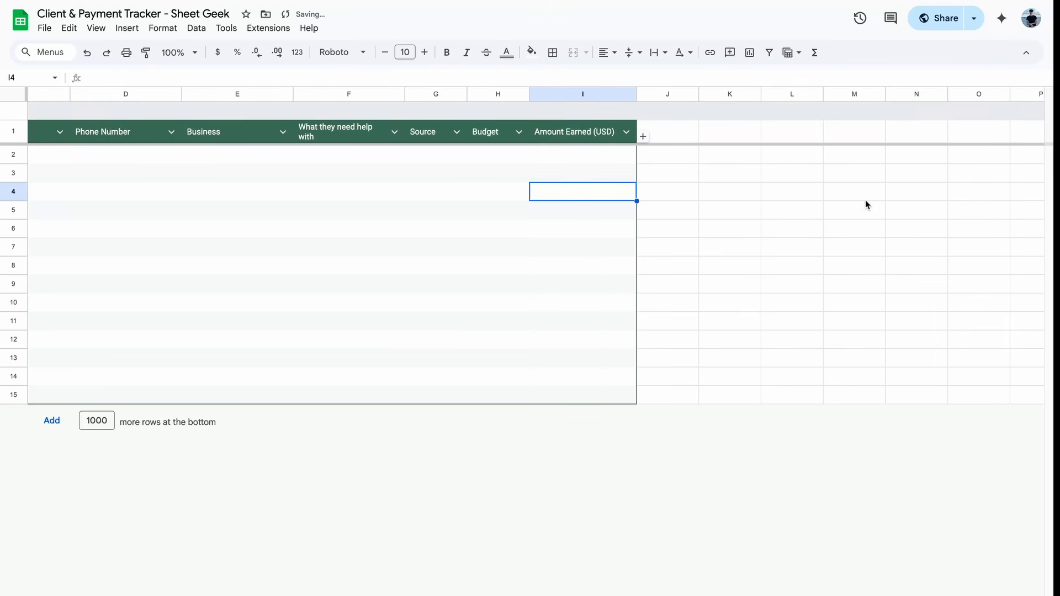
Step: Add more columns and type the Status and Notes headers
{"action": "left_click", "coordinate": [606, 136]}
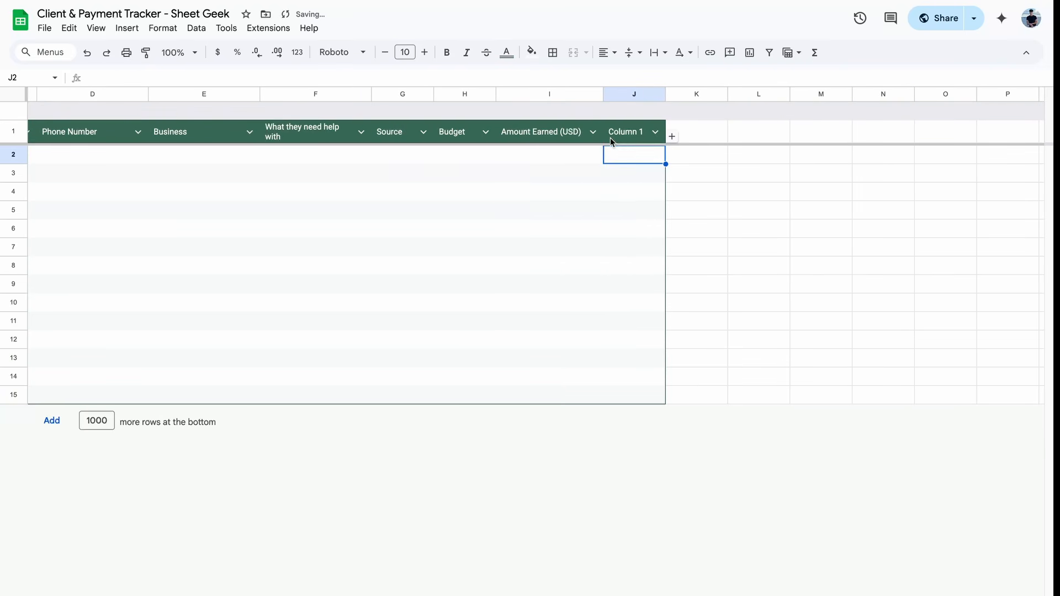
{"action": "double_click", "coordinate": [628, 131]}
{"action": "type", "text": "Las"}
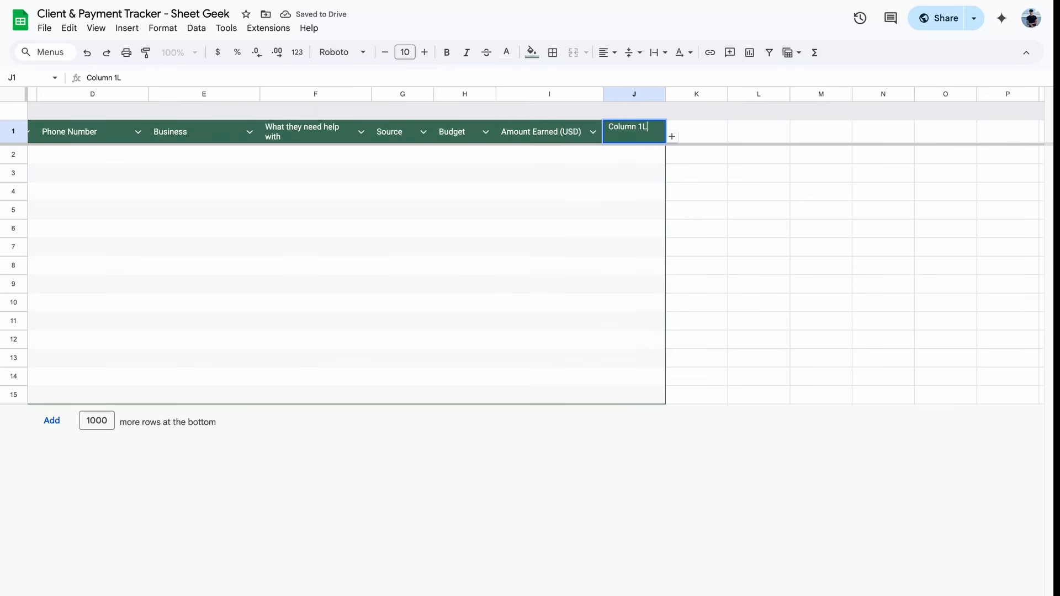
{"action": "key", "text": "BackSpace"}
{"action": "key", "text": "ctrl+a"}
{"action": "type", "text": "Last c"}
{"action": "key", "text": "BackSpace"}
{"action": "type", "text": "C"}
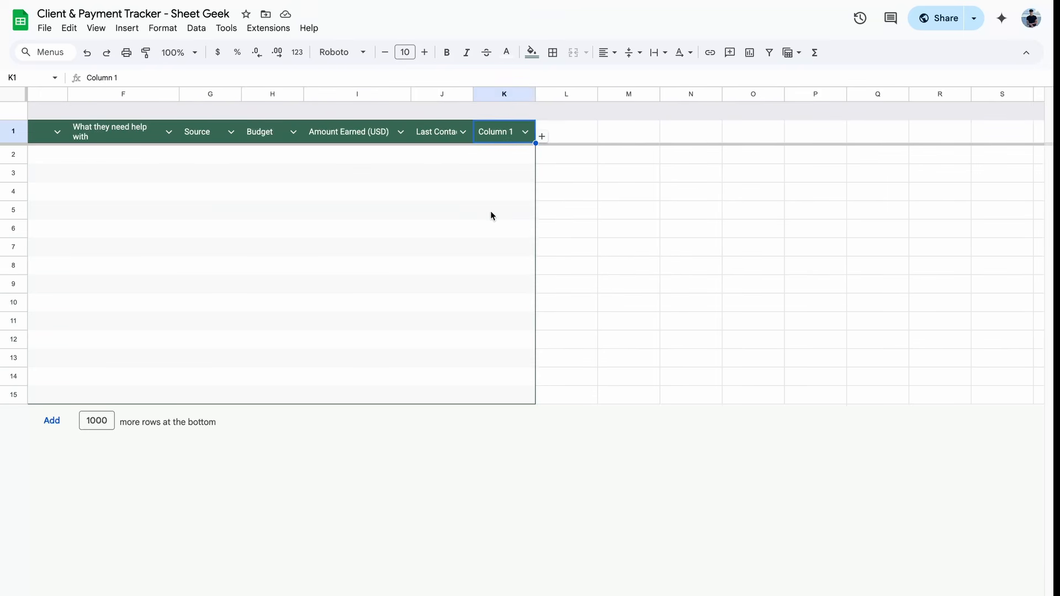
{"action": "type", "text": "Status"}
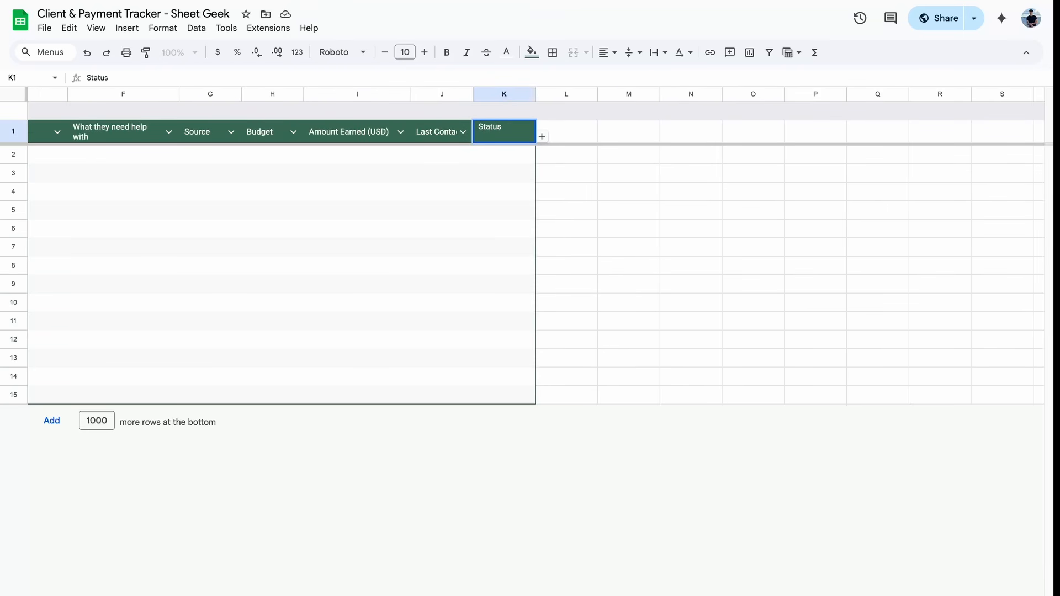
{"action": "key", "text": "Tab"}
{"action": "left_click", "coordinate": [541, 137]}
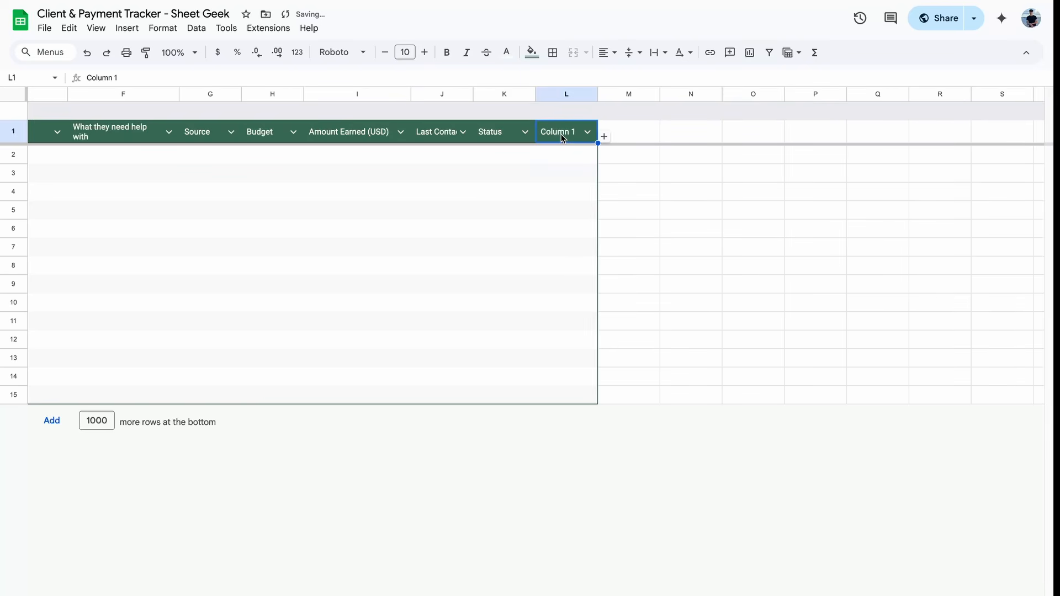
{"action": "type", "text": "Notes"}
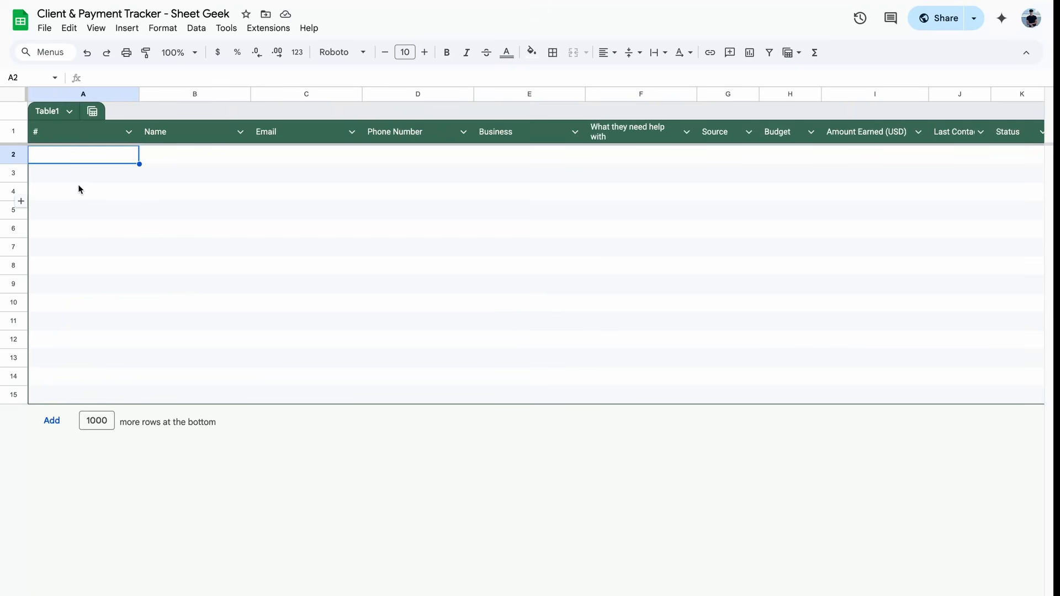
Step: Number the first three rows under # as 1, 2 and 3
{"action": "scroll", "coordinate": [210, 153], "scroll_direction": "right", "scroll_amount": 3}
{"action": "scroll", "coordinate": [210, 154], "scroll_direction": "left", "scroll_amount": 3}
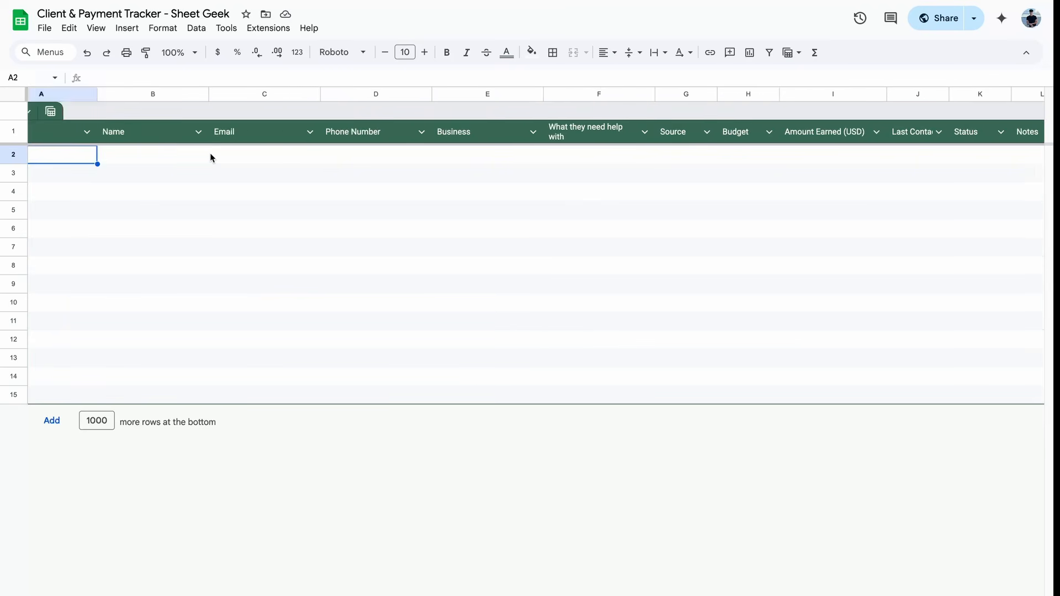
{"action": "left_click_drag", "start_coordinate": [71, 157], "coordinate": [77, 365]}
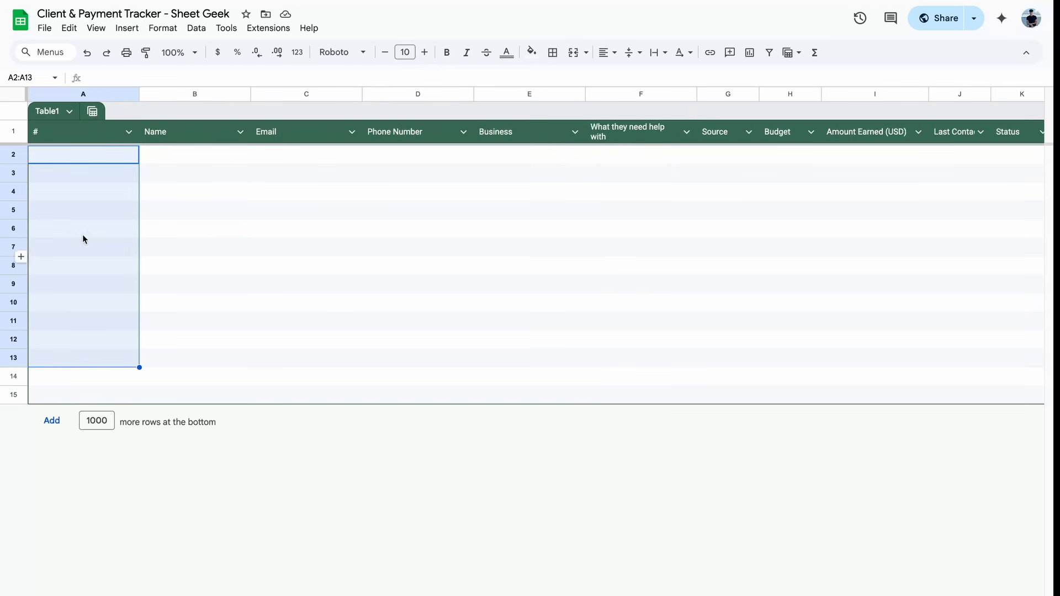
{"action": "left_click", "coordinate": [92, 158]}
{"action": "type", "text": "1"}
{"action": "key", "text": "Return"}
{"action": "type", "text": "2"}
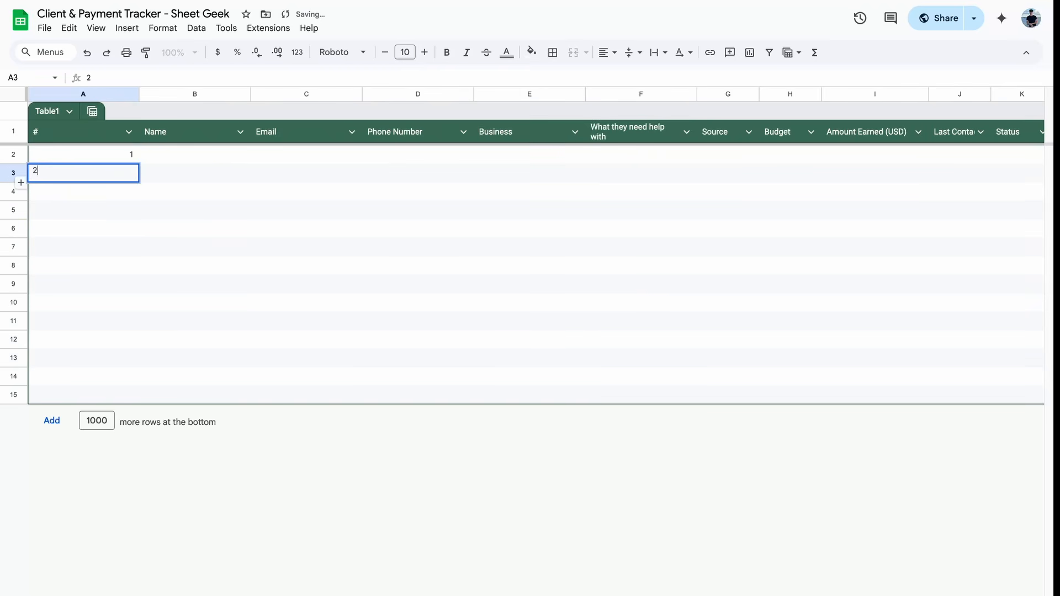
{"action": "key", "text": "Return"}
{"action": "type", "text": "3"}
{"action": "key", "text": "Return"}
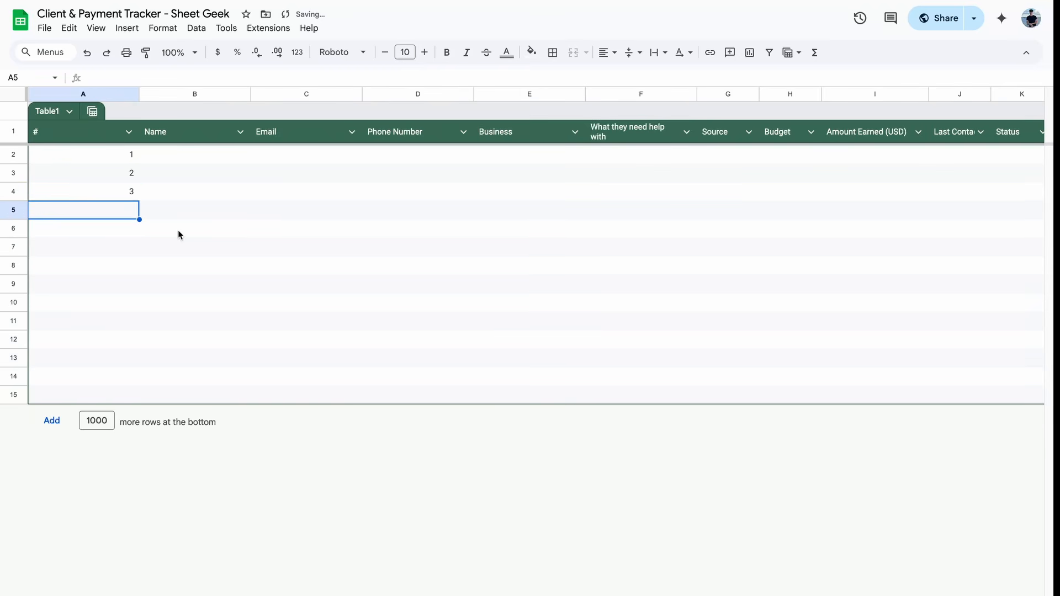
{"action": "left_click_drag", "start_coordinate": [131, 163], "coordinate": [83, 212]}
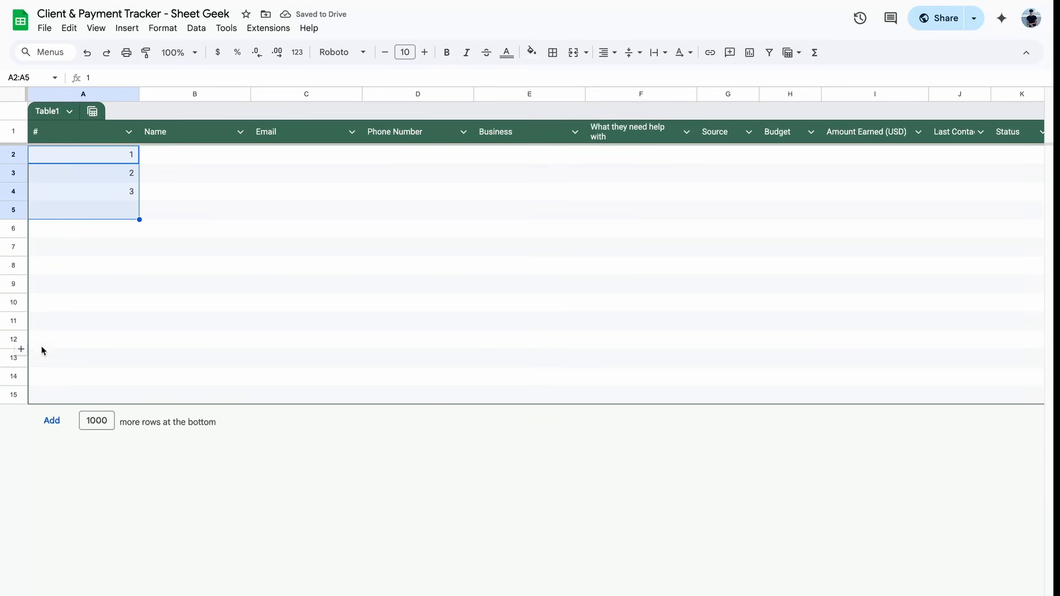
{"action": "left_click_drag", "start_coordinate": [16, 394], "coordinate": [16, 154]}
{"action": "left_click", "coordinate": [134, 226]}
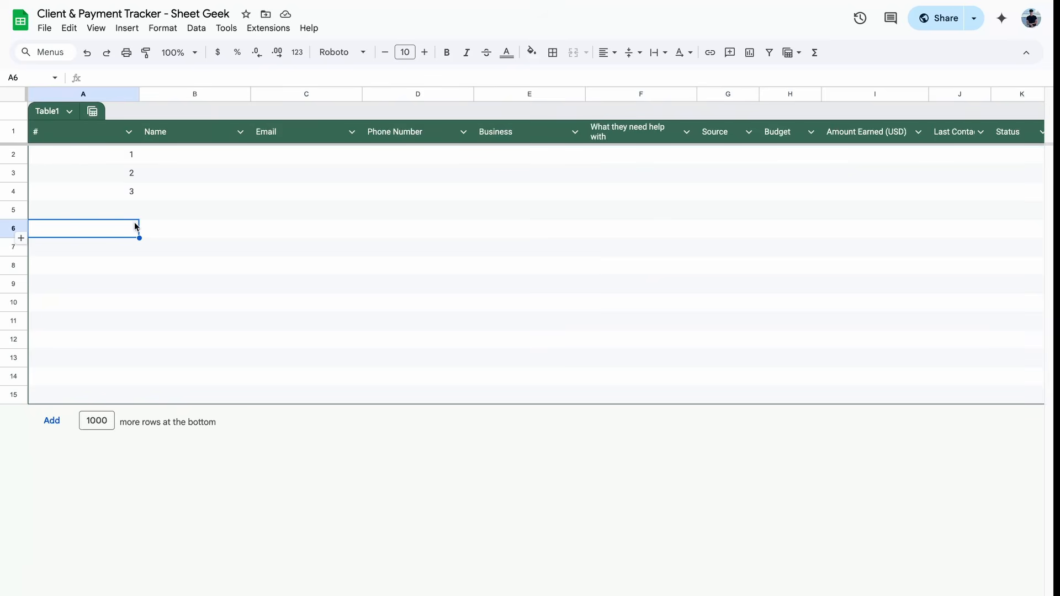
Step: Add 100 more rows to Table1 and return to the top of the # column
{"action": "double_click", "coordinate": [104, 421]}
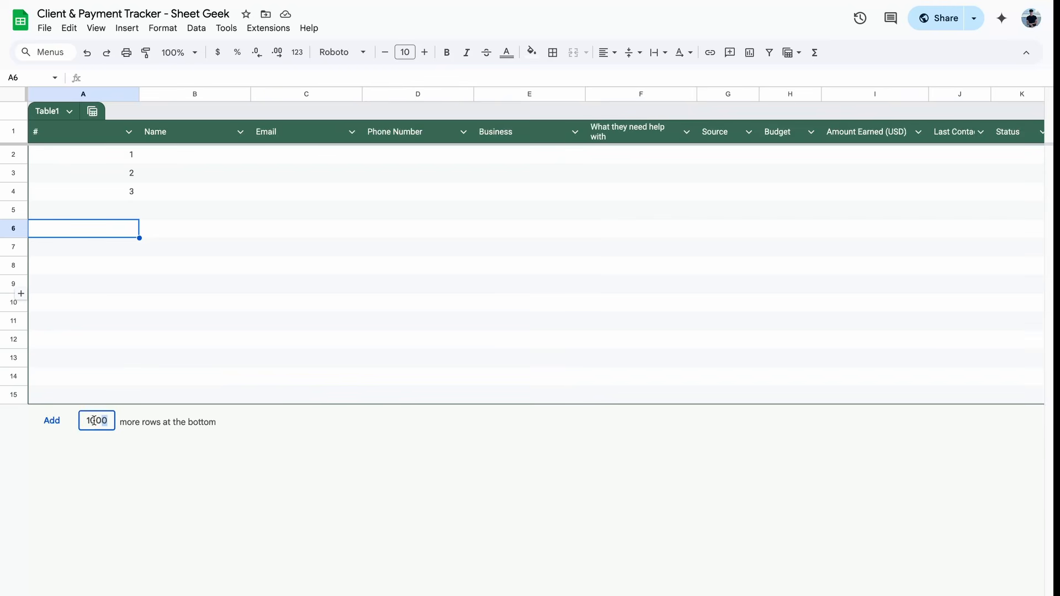
{"action": "type", "text": "100"}
{"action": "left_click", "coordinate": [53, 425]}
{"action": "scroll", "coordinate": [87, 474], "scroll_direction": "down", "scroll_amount": 20}
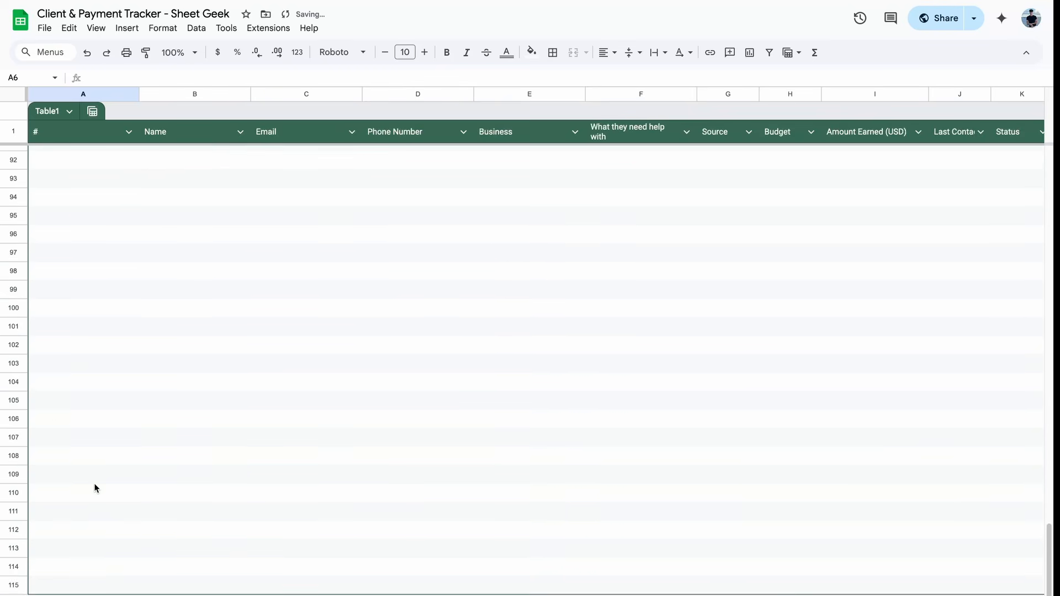
{"action": "scroll", "coordinate": [94, 485], "scroll_direction": "up", "scroll_amount": 12}
{"action": "scroll", "coordinate": [94, 488], "scroll_direction": "up", "scroll_amount": 12}
{"action": "scroll", "coordinate": [94, 488], "scroll_direction": "down", "scroll_amount": 20}
{"action": "scroll", "coordinate": [124, 539], "scroll_direction": "up", "scroll_amount": 20}
{"action": "left_click", "coordinate": [112, 160]}
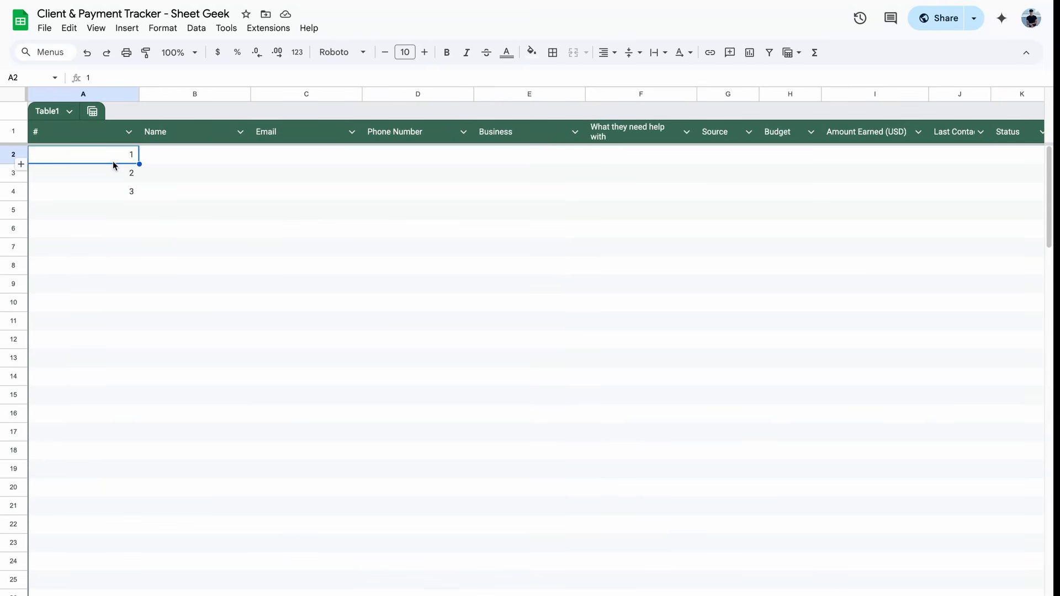
Step: Replace the typed numbers with =SEQUENCE(100) in A2 to number rows 1 to 100
{"action": "left_click_drag", "start_coordinate": [113, 161], "coordinate": [112, 189]}
{"action": "key", "text": "Delete"}
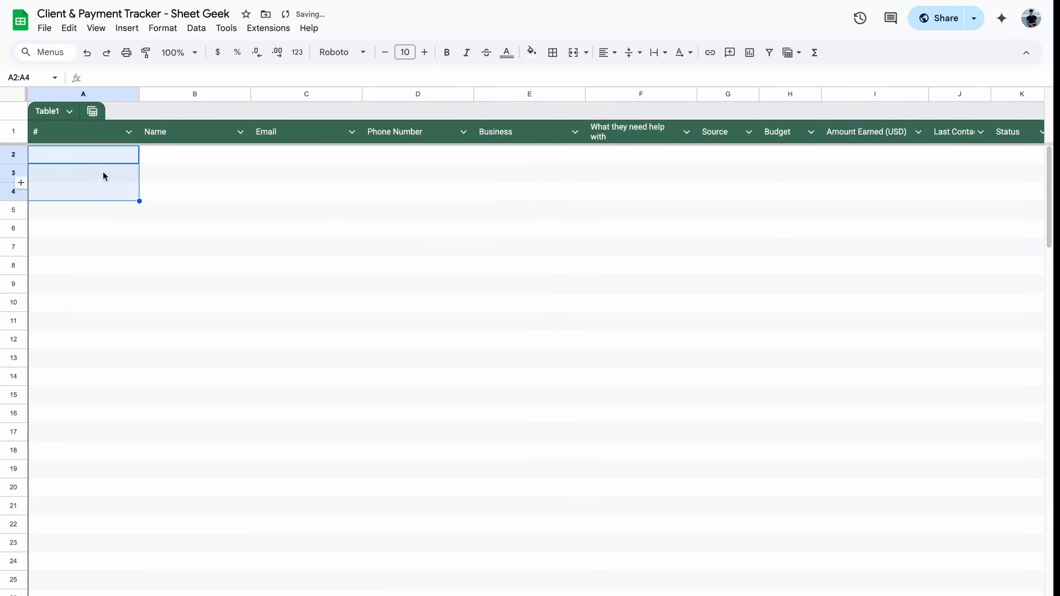
{"action": "left_click", "coordinate": [97, 154]}
{"action": "type", "text": "="}
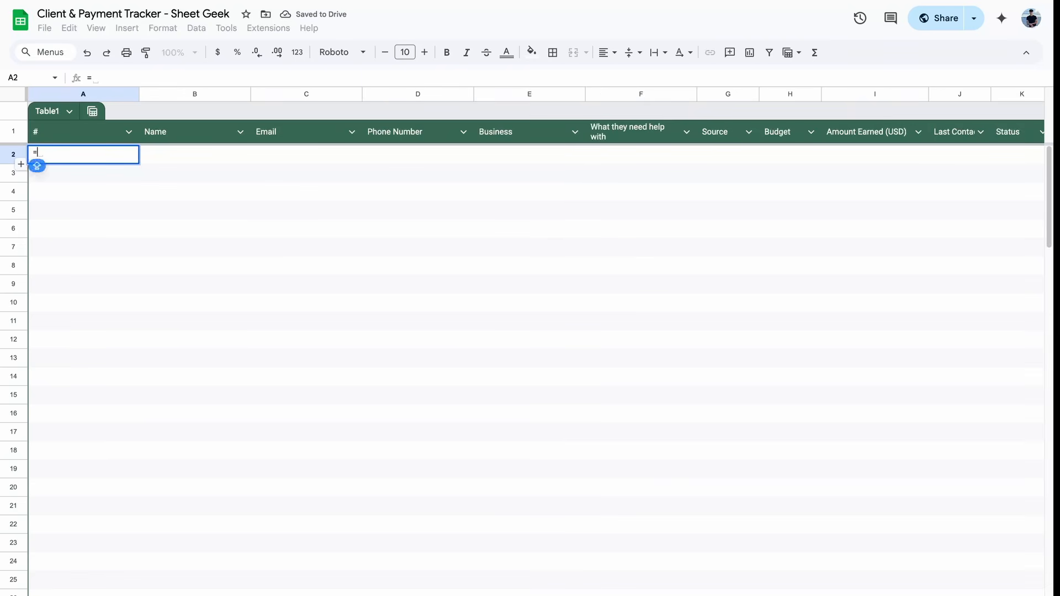
{"action": "type", "text": "SEQUENCE("}
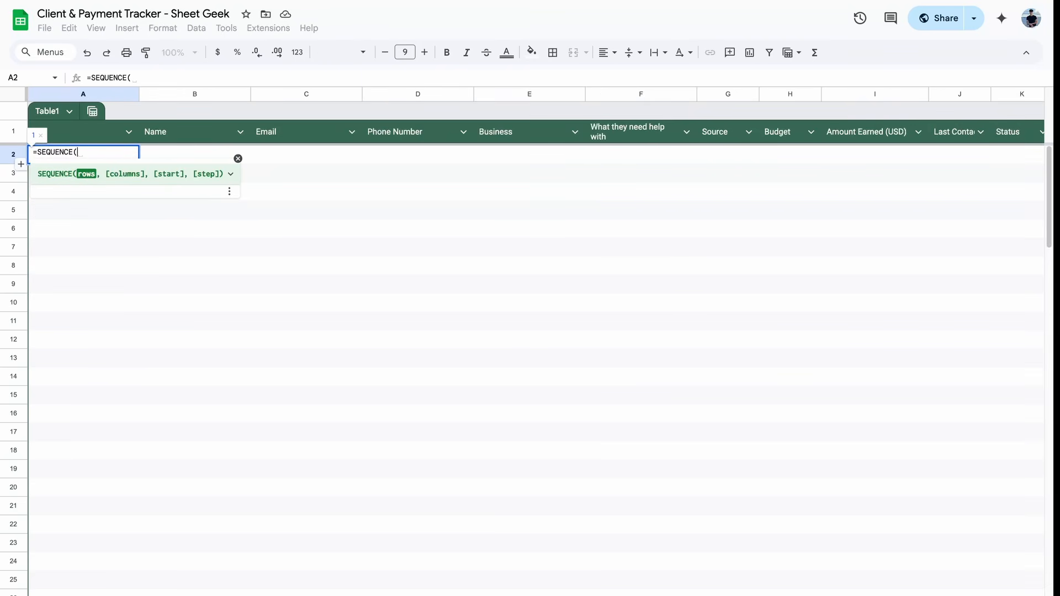
{"action": "type", "text": "100)"}
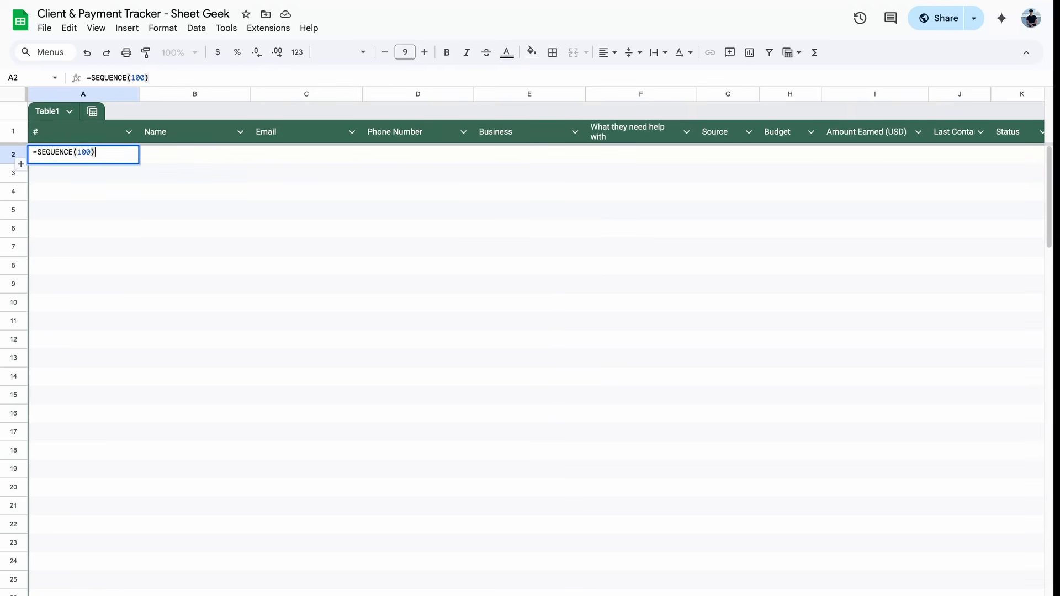
{"action": "key", "text": "Return"}
Step: Auto-fit column A to the width of its numbers
{"action": "scroll", "coordinate": [147, 379], "scroll_direction": "down", "scroll_amount": 20}
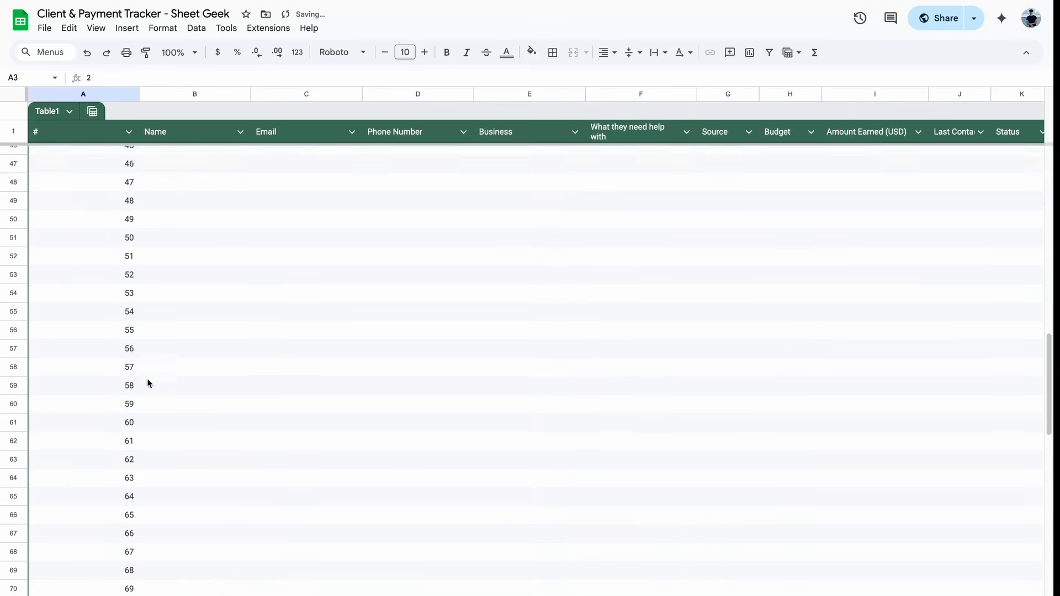
{"action": "scroll", "coordinate": [147, 379], "scroll_direction": "up", "scroll_amount": 20}
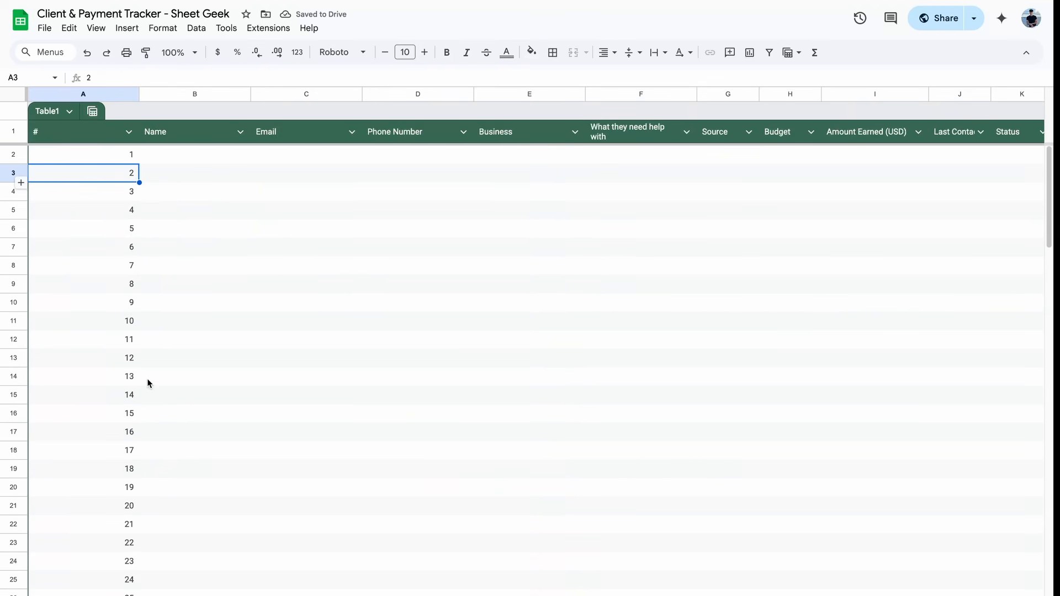
{"action": "left_click", "coordinate": [115, 100]}
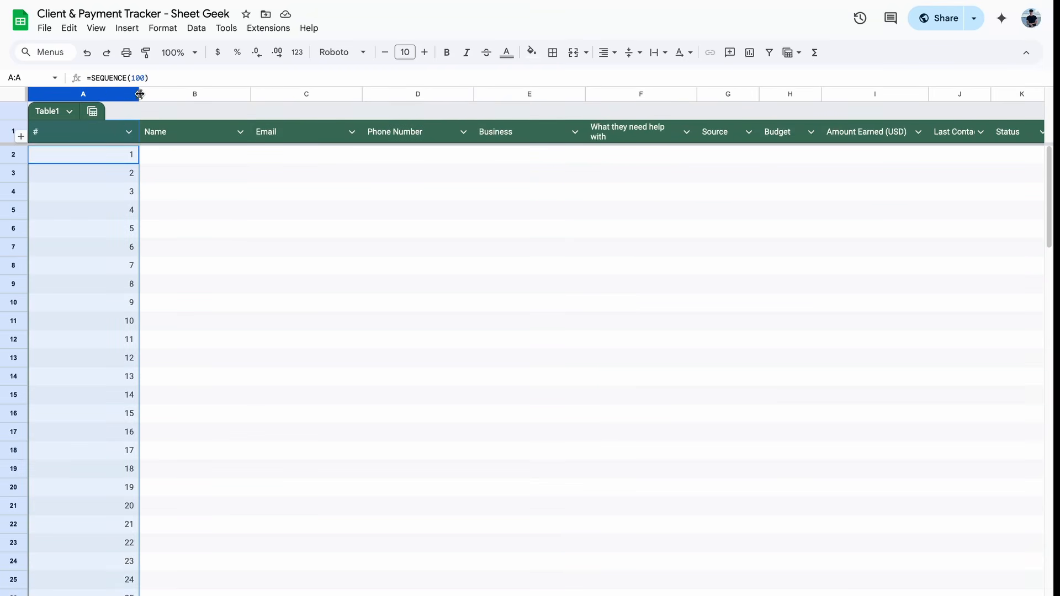
{"action": "double_click", "coordinate": [137, 92]}
{"action": "left_click", "coordinate": [128, 174]}
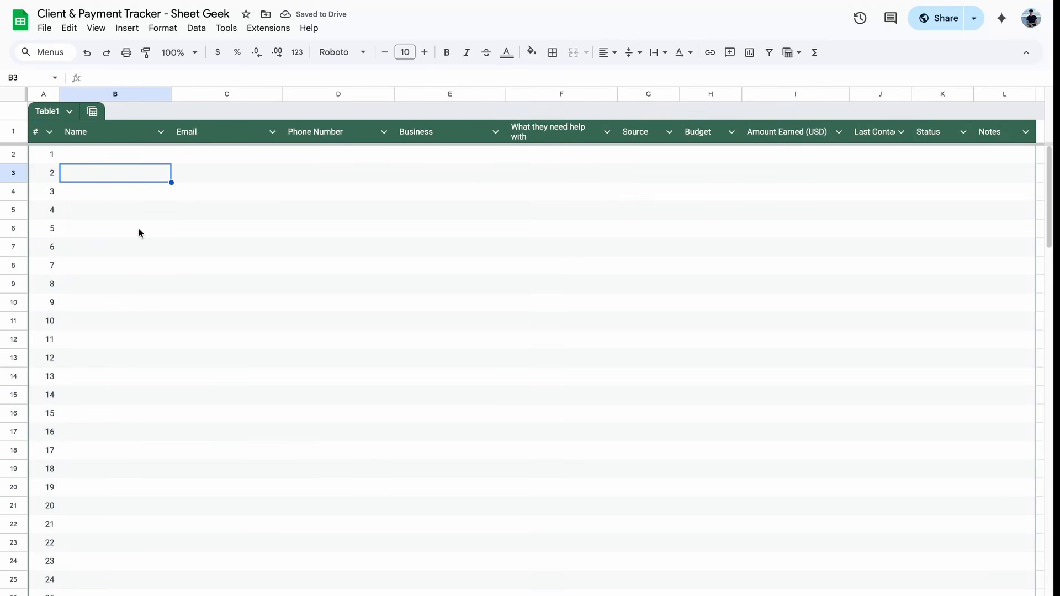
Step: Enter the first client's name in B2 and their e-mail address in C2
{"action": "left_click", "coordinate": [134, 154]}
{"action": "type", "text": "Bob"}
{"action": "key", "text": "Return"}
{"action": "left_click_drag", "start_coordinate": [153, 155], "coordinate": [786, 199]}
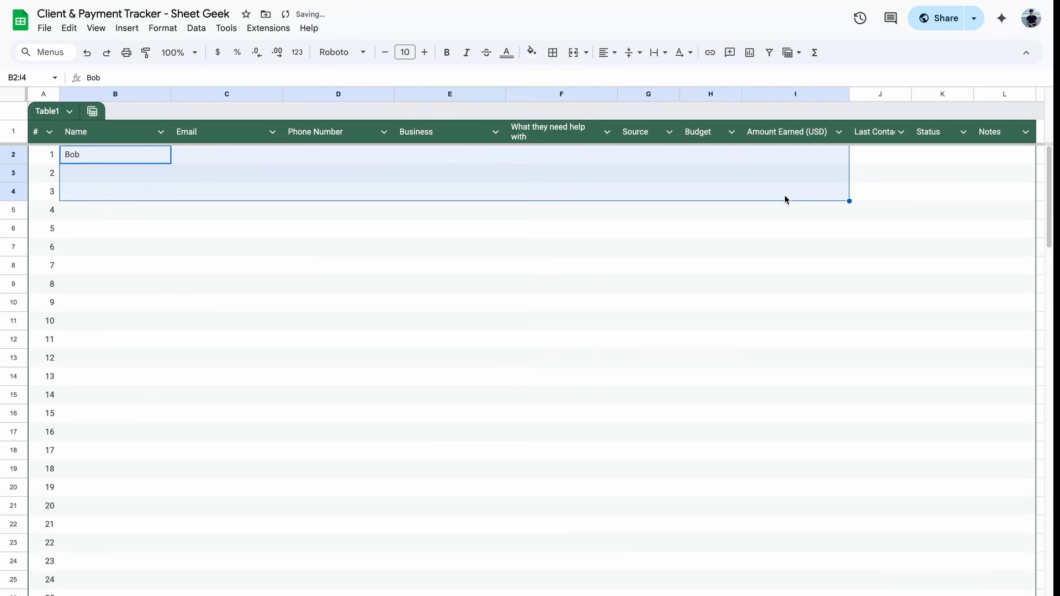
{"action": "left_click", "coordinate": [557, 194]}
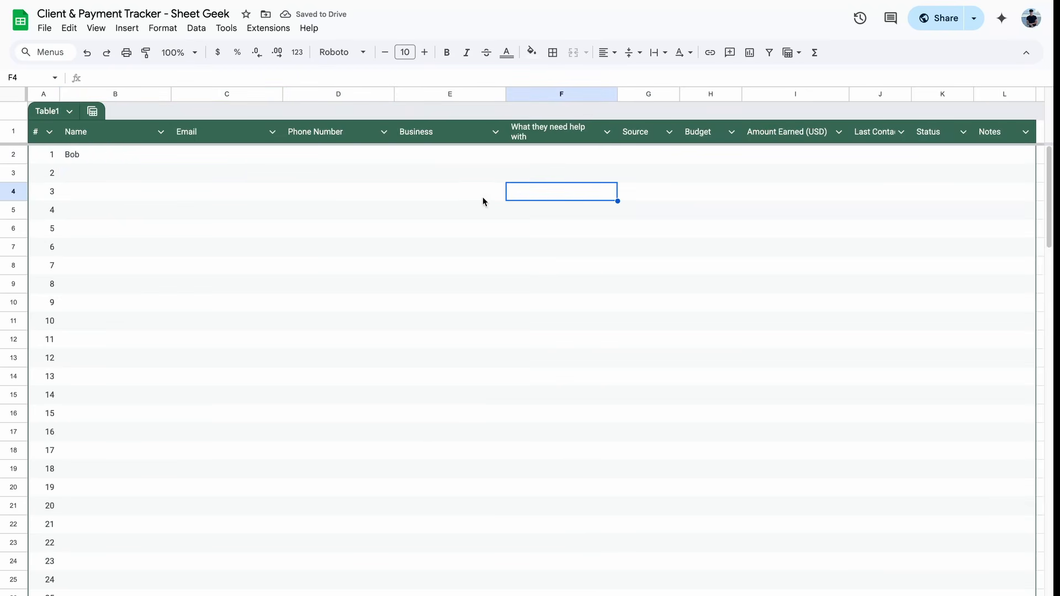
{"action": "left_click", "coordinate": [253, 153]}
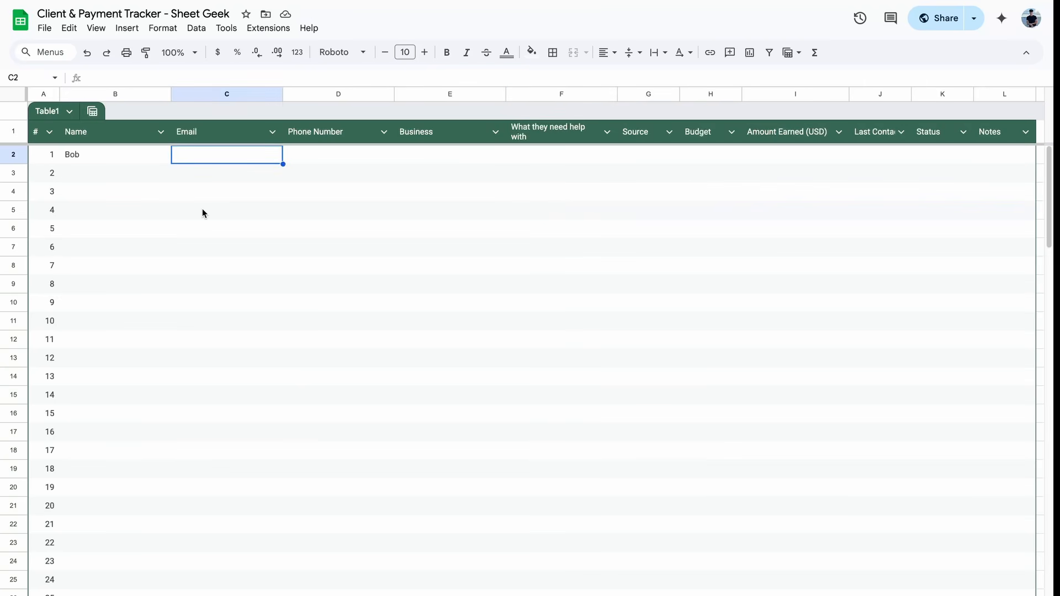
{"action": "type", "text": "Bob@"}
{"action": "key", "text": "BackSpace"}
{"action": "key", "text": "BackSpace"}
{"action": "key", "text": "BackSpace"}
{"action": "key", "text": "BackSpace"}
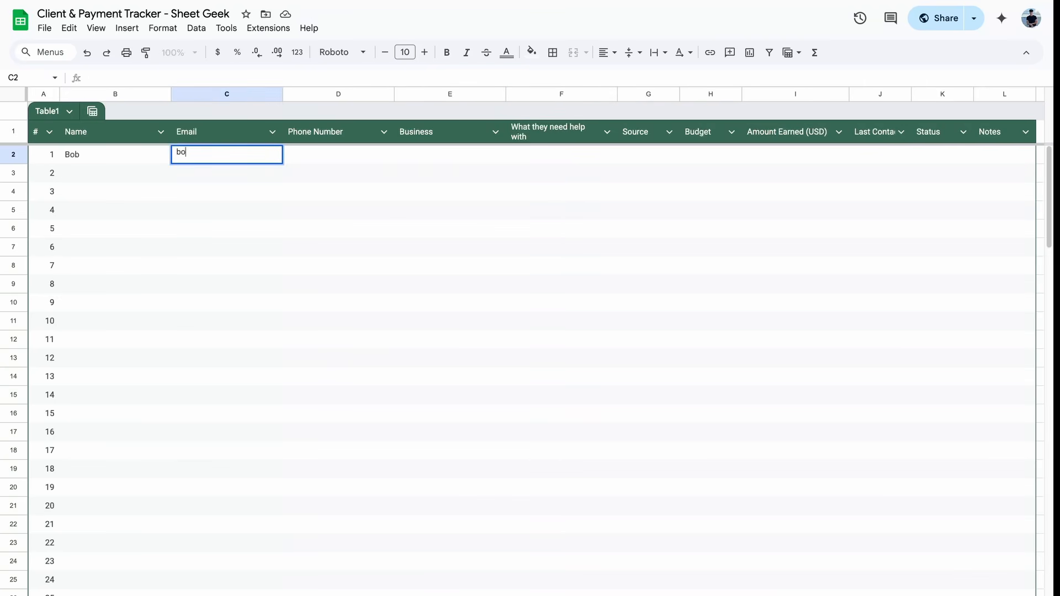
{"action": "key", "text": "Tab"}
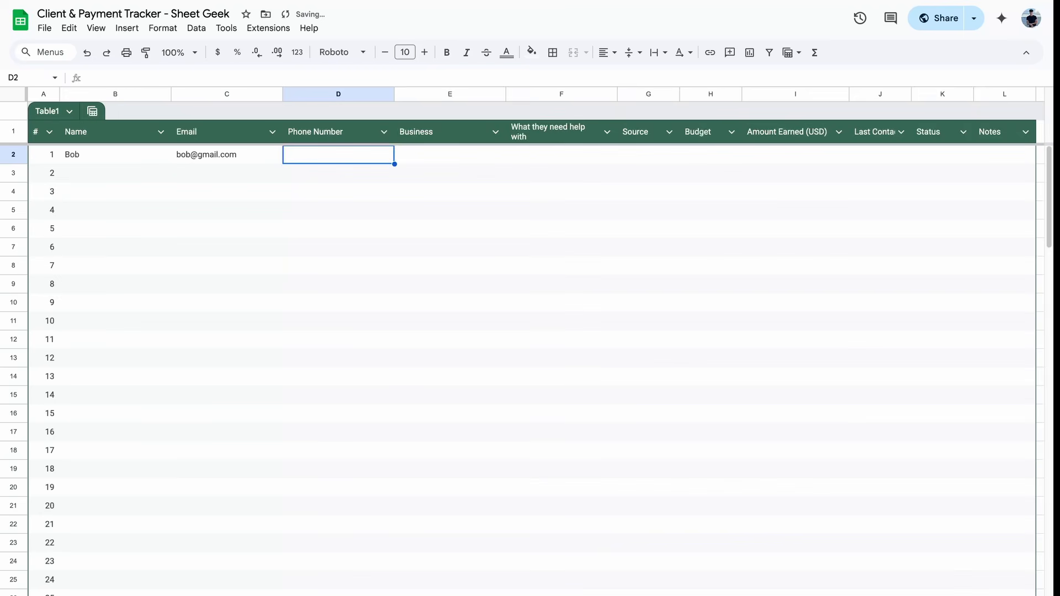
Step: Enter the client's phone number in D2 and try to fix its formula parse error
{"action": "type", "text": "+1 123456789"}
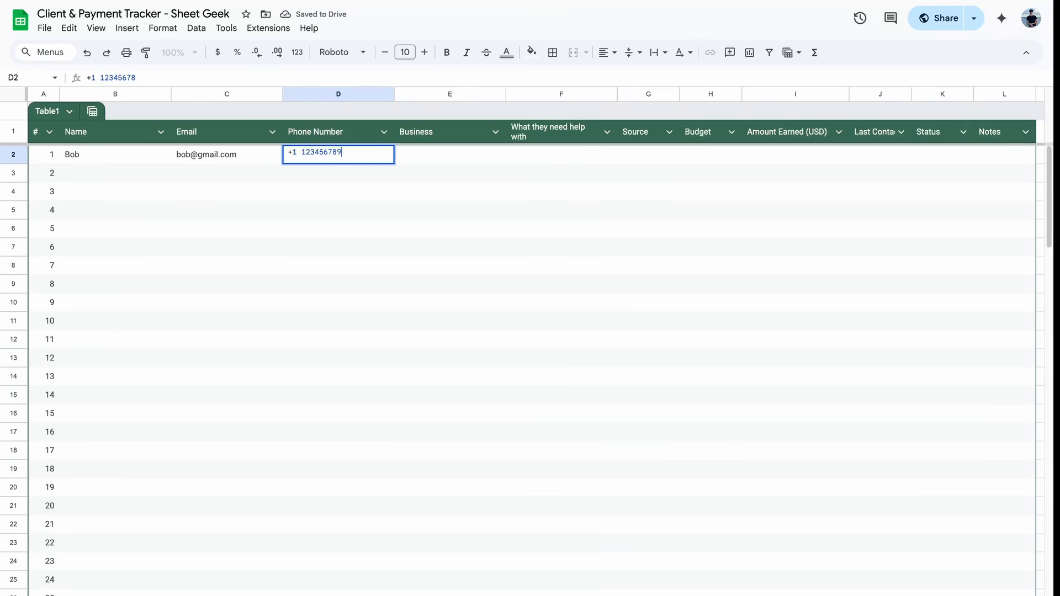
{"action": "key", "text": "Return"}
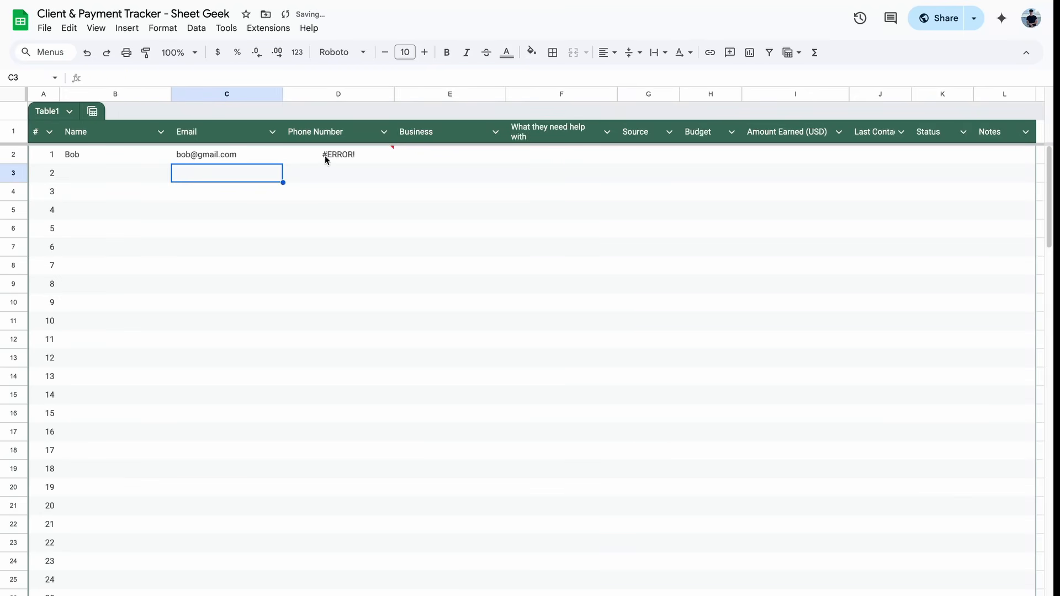
{"action": "left_click", "coordinate": [367, 155]}
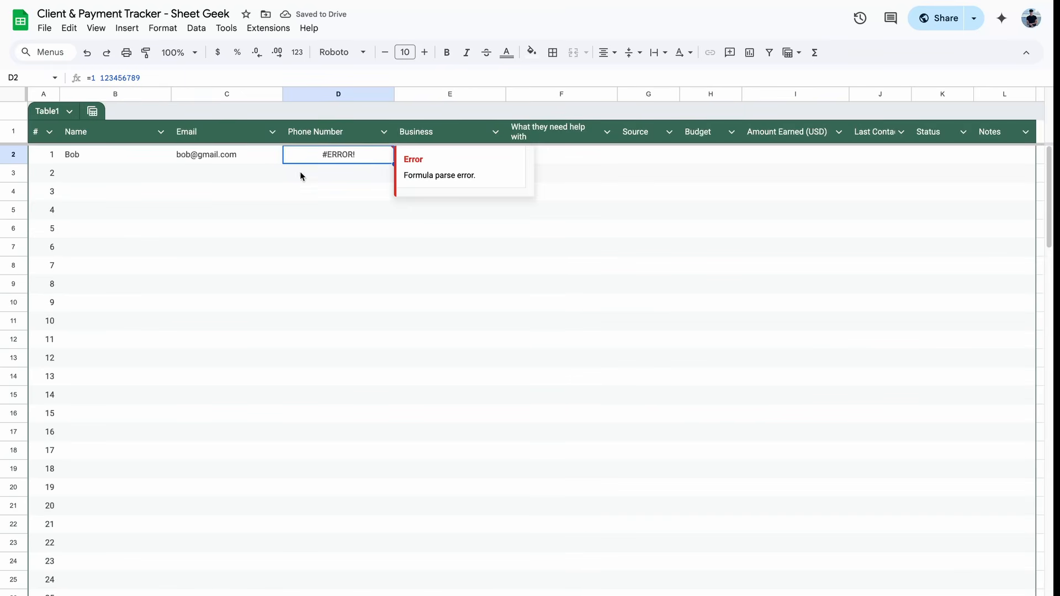
{"action": "double_click", "coordinate": [352, 154]}
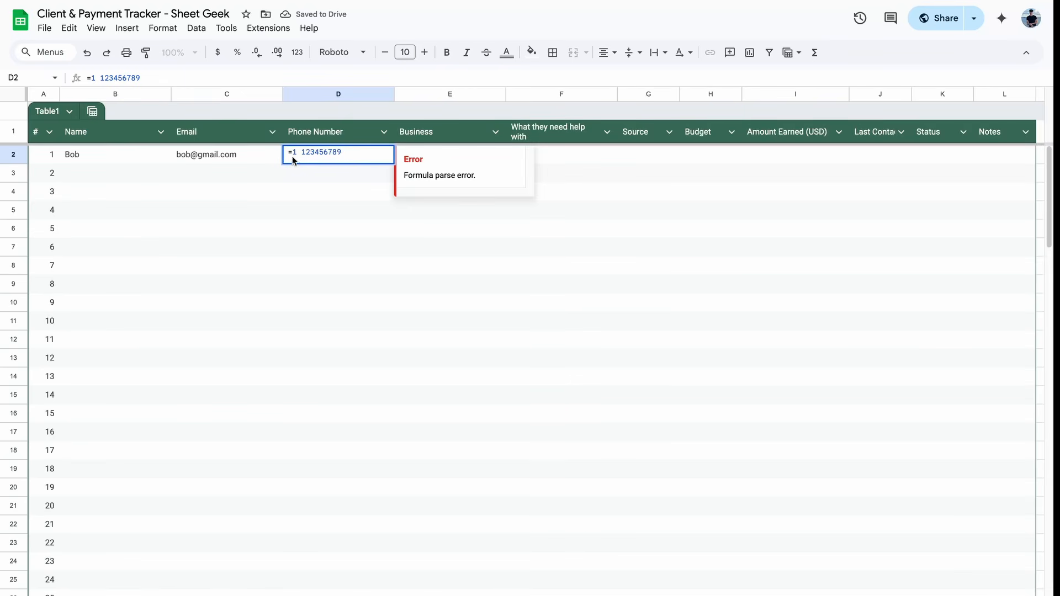
{"action": "left_click", "coordinate": [292, 153]}
{"action": "key", "text": "BackSpace"}
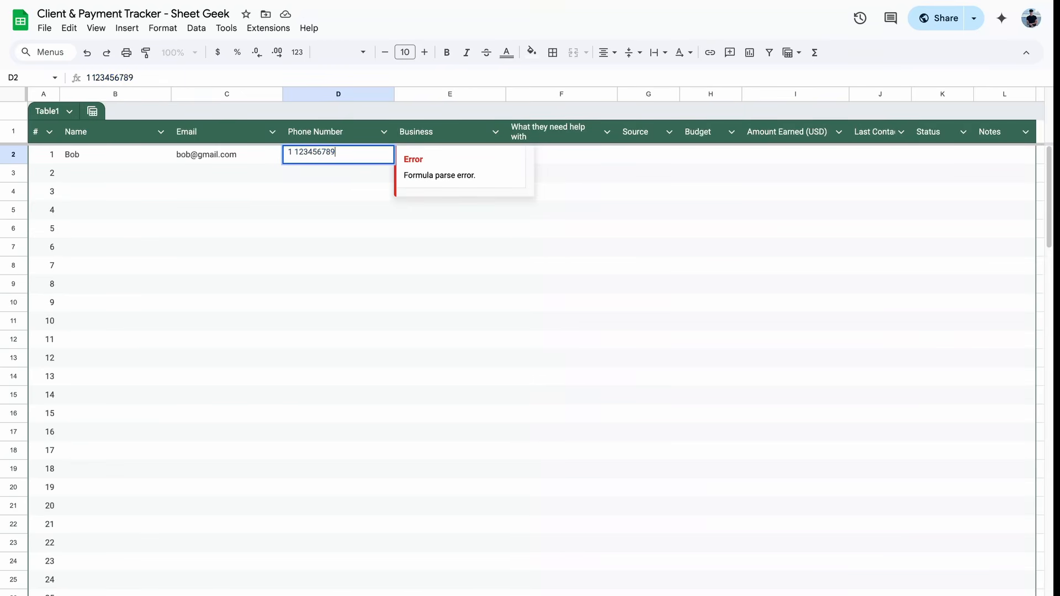
{"action": "left_click", "coordinate": [288, 154]}
{"action": "type", "text": "+"}
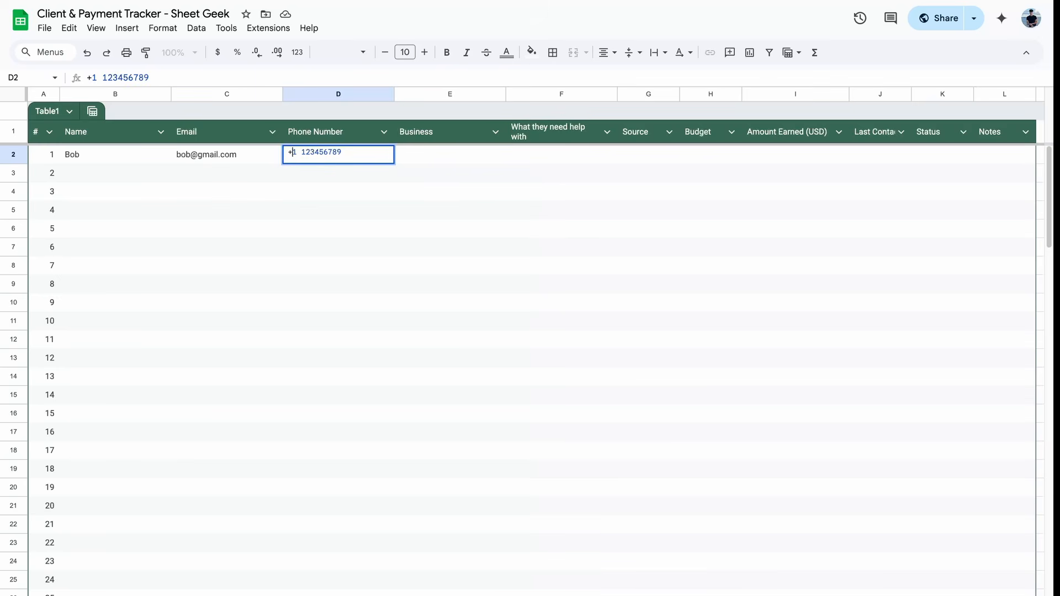
{"action": "key", "text": "Return"}
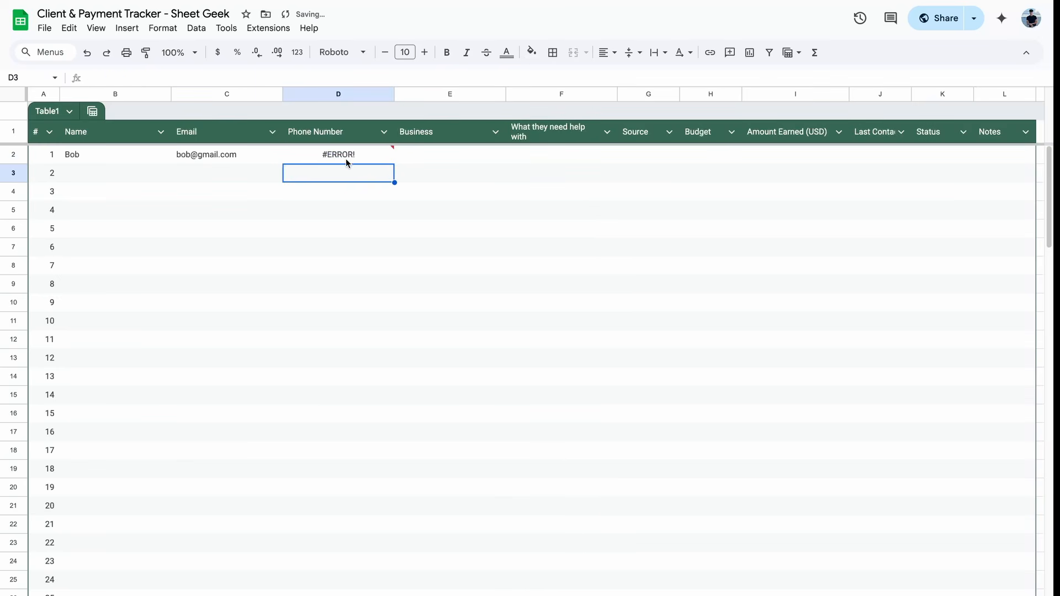
Step: Re-enter the phone number with an apostrophe prefix so the leading plus stays as text
{"action": "left_click", "coordinate": [320, 158]}
{"action": "double_click", "coordinate": [320, 158]}
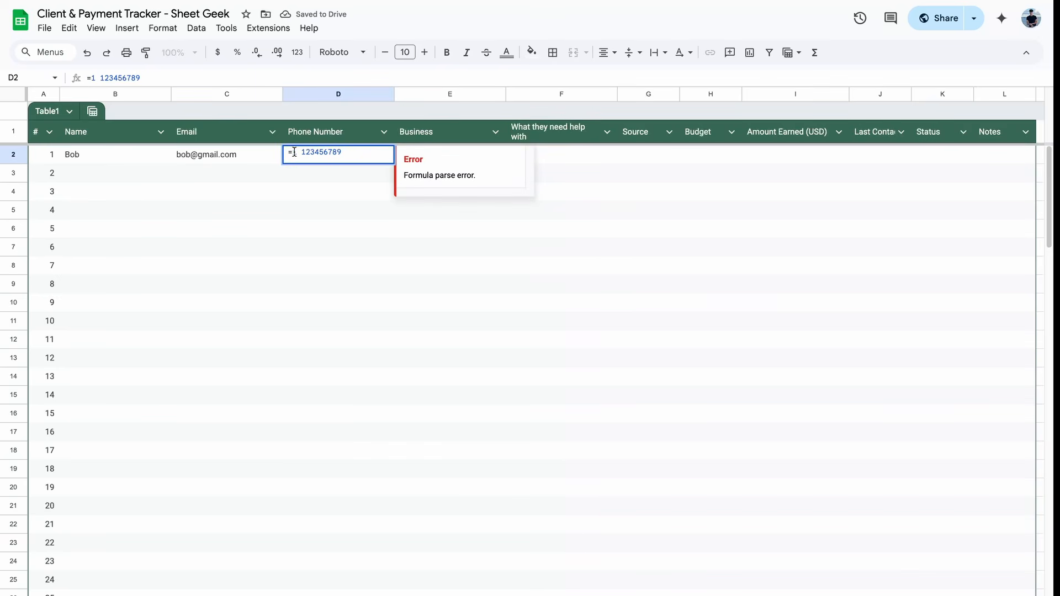
{"action": "left_click", "coordinate": [294, 152]}
{"action": "key", "text": "BackSpace"}
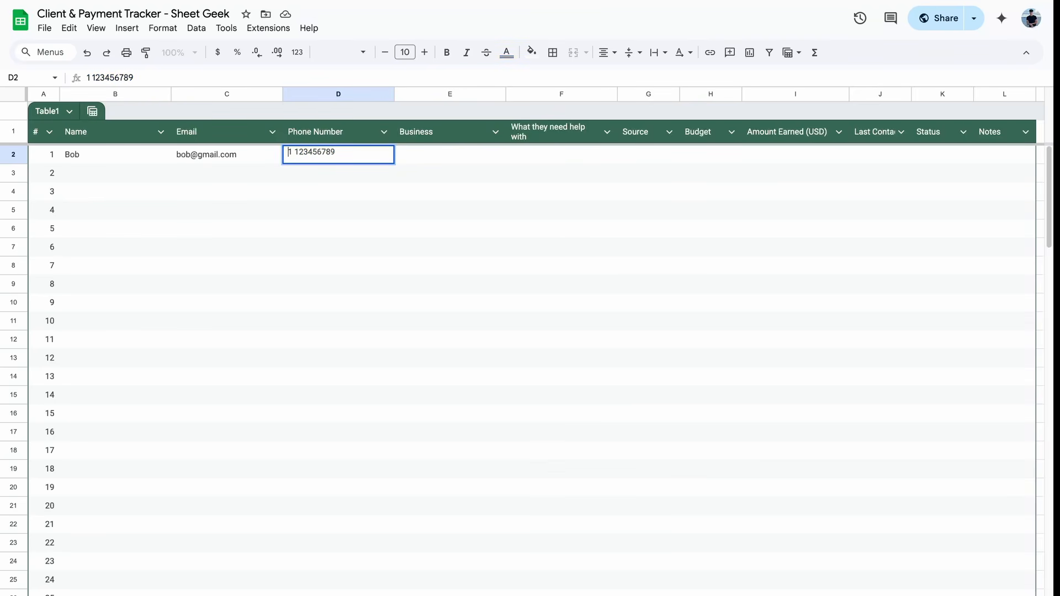
{"action": "type", "text": "'+"}
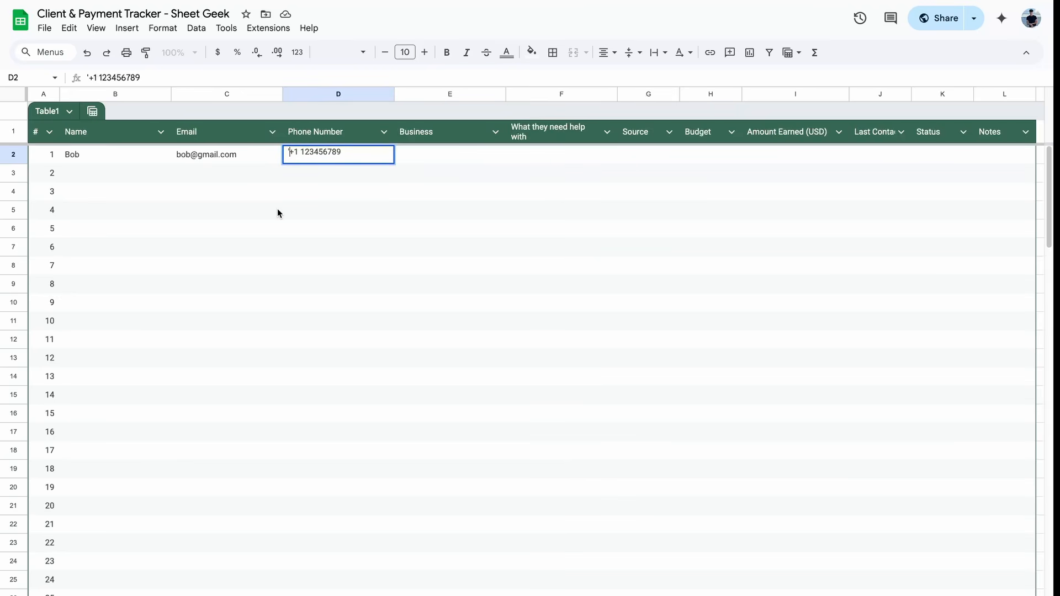
{"action": "key", "text": "Return"}
{"action": "left_click", "coordinate": [326, 155]}
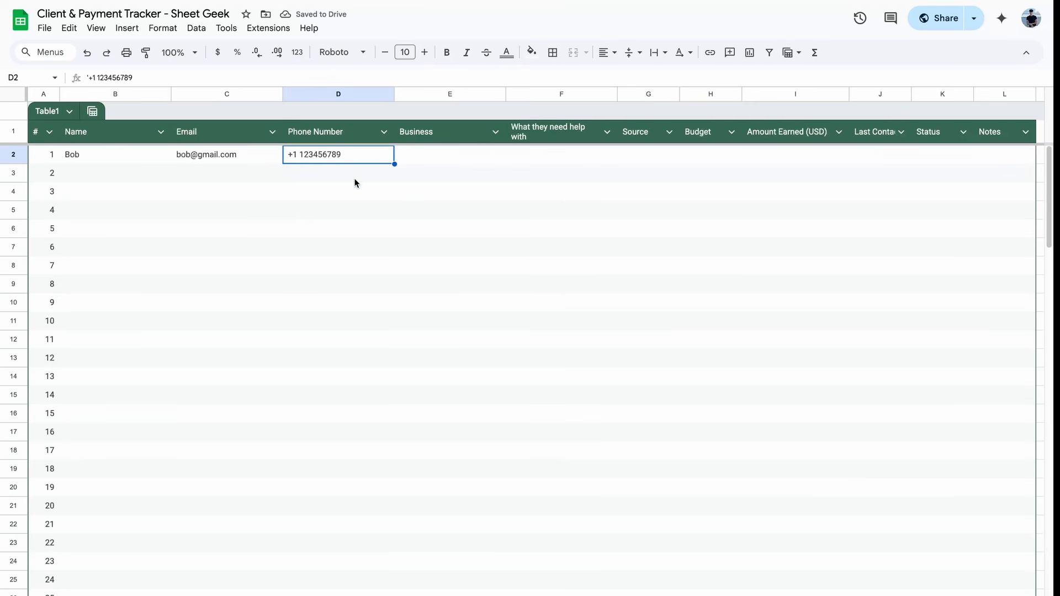
{"action": "key", "text": "Tab"}
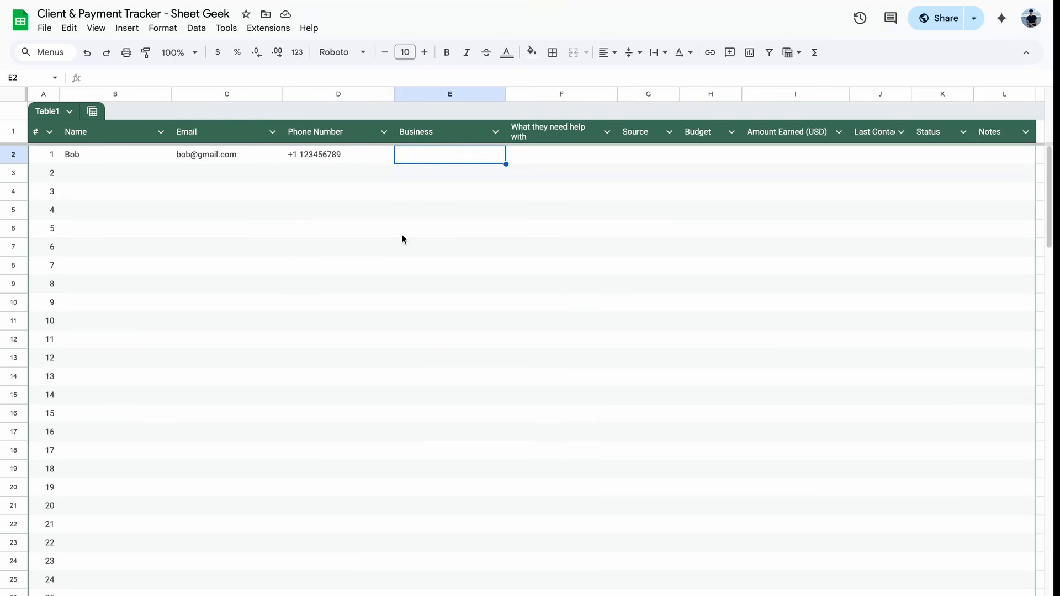
{"action": "type", "text": "ww."}
{"action": "type", "text": "w.busin"}
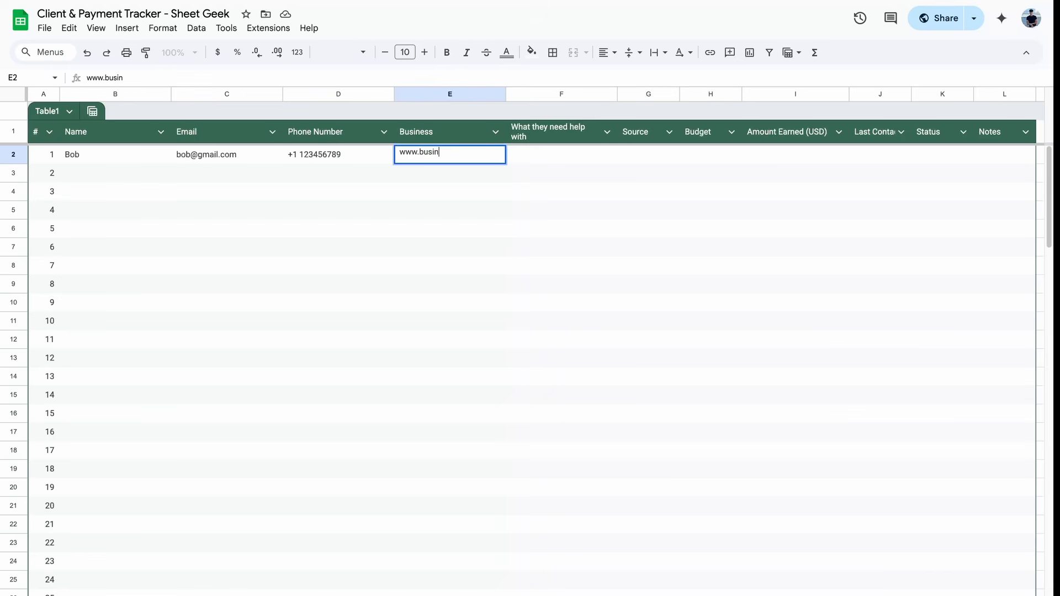
{"action": "type", "text": "ess.com"}
{"action": "key", "text": "Tab"}
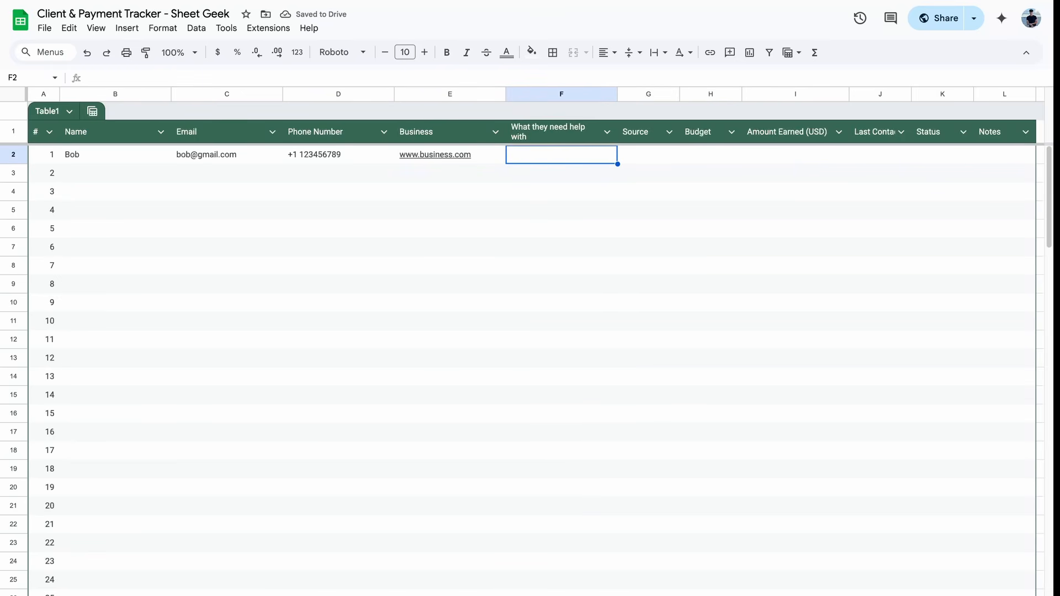
{"action": "type", "text": "Marketing Dashb"}
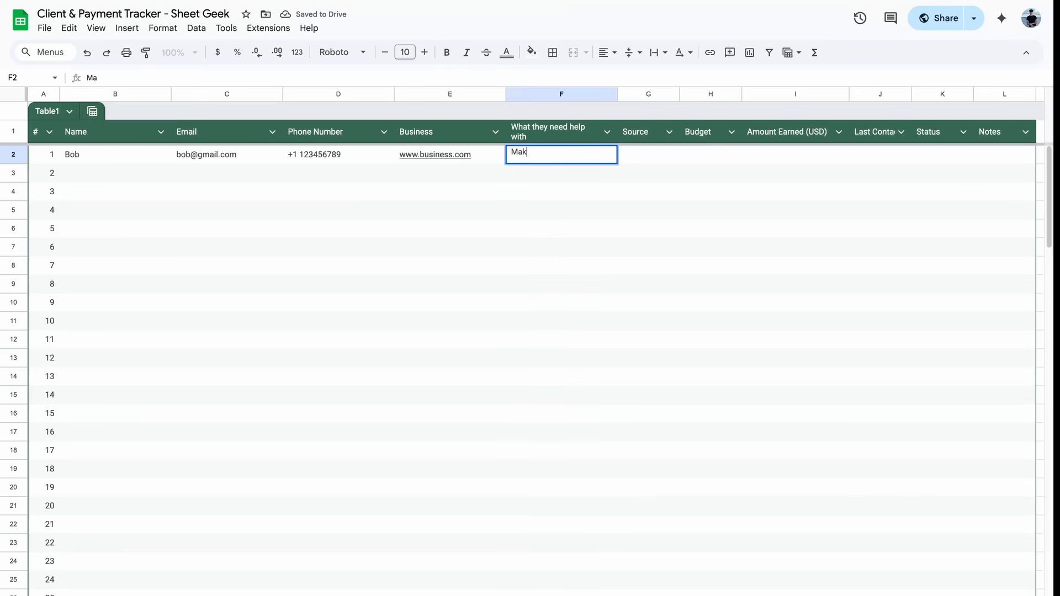
{"action": "type", "text": "oard"}
{"action": "key", "text": "Tab"}
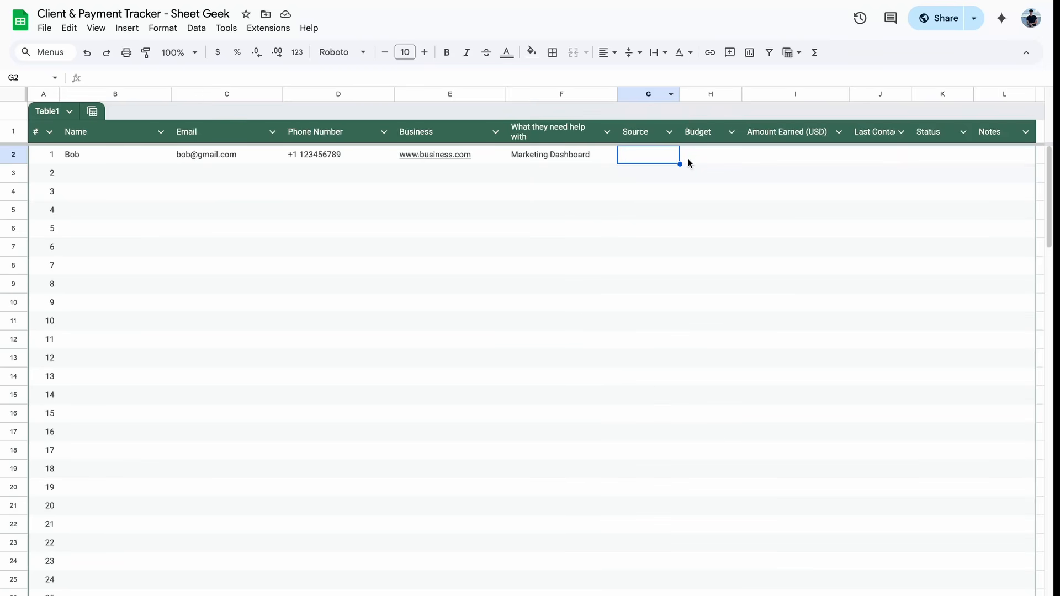
{"action": "left_click_drag", "start_coordinate": [680, 94], "coordinate": [698, 93]}
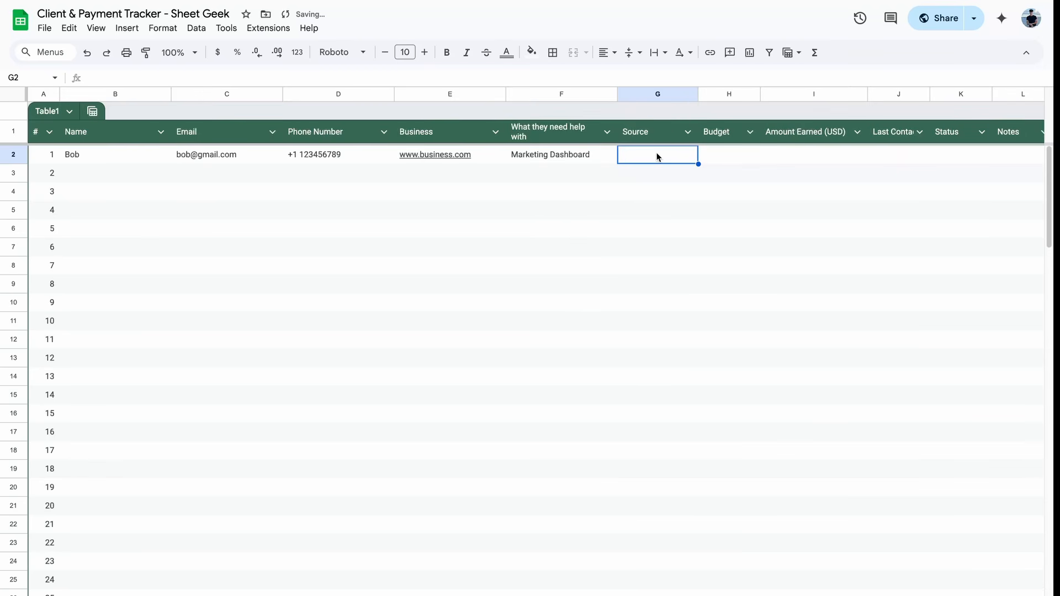
Step: Insert a Source column dropdown with the options YouTube, TikTok and Linktree
{"action": "left_click", "coordinate": [127, 28]}
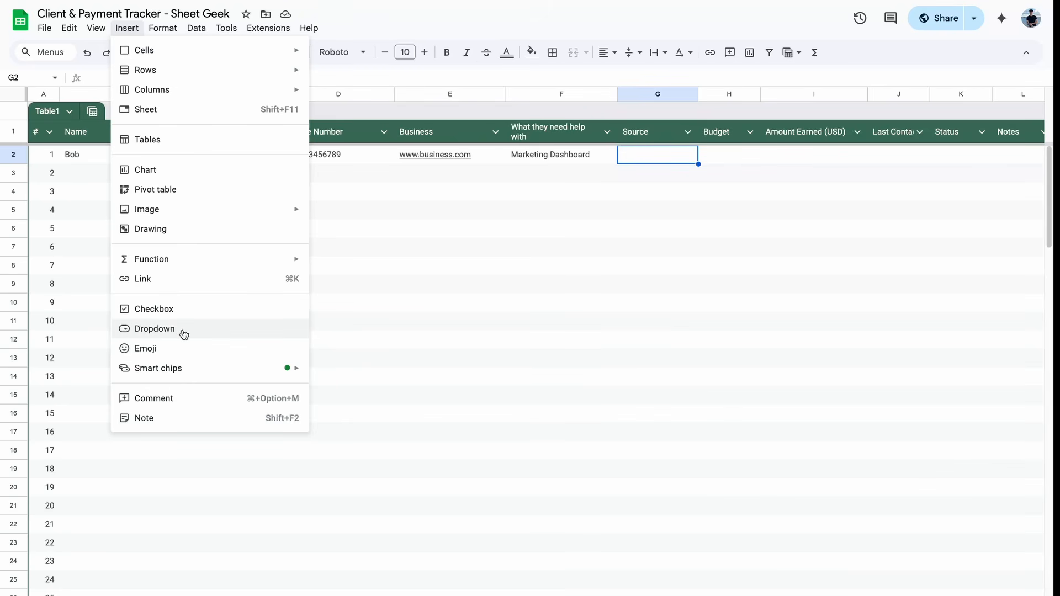
{"action": "left_click", "coordinate": [183, 333]}
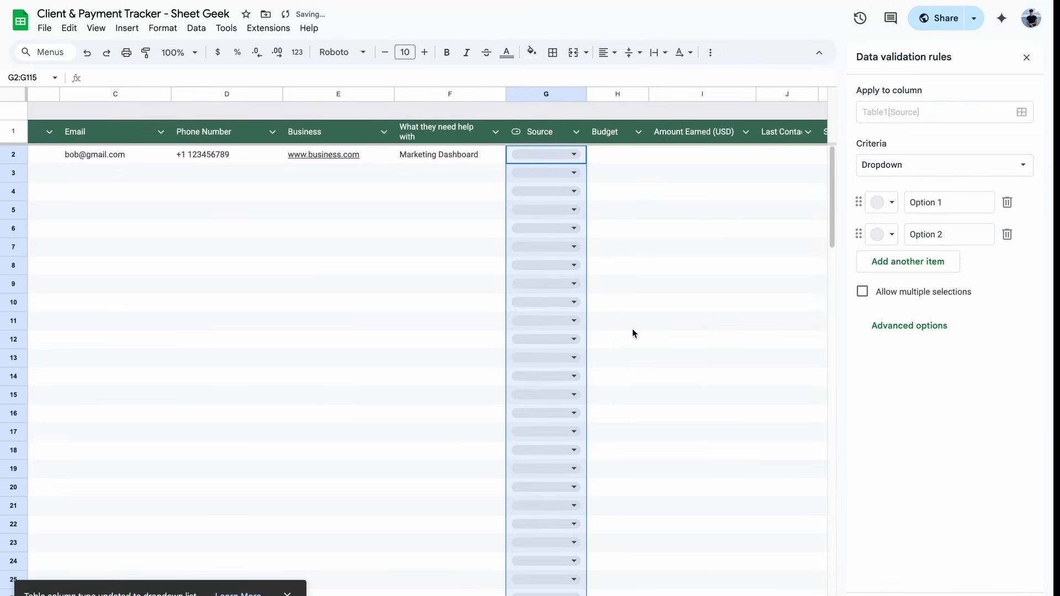
{"action": "left_click_drag", "start_coordinate": [958, 201], "coordinate": [861, 202]}
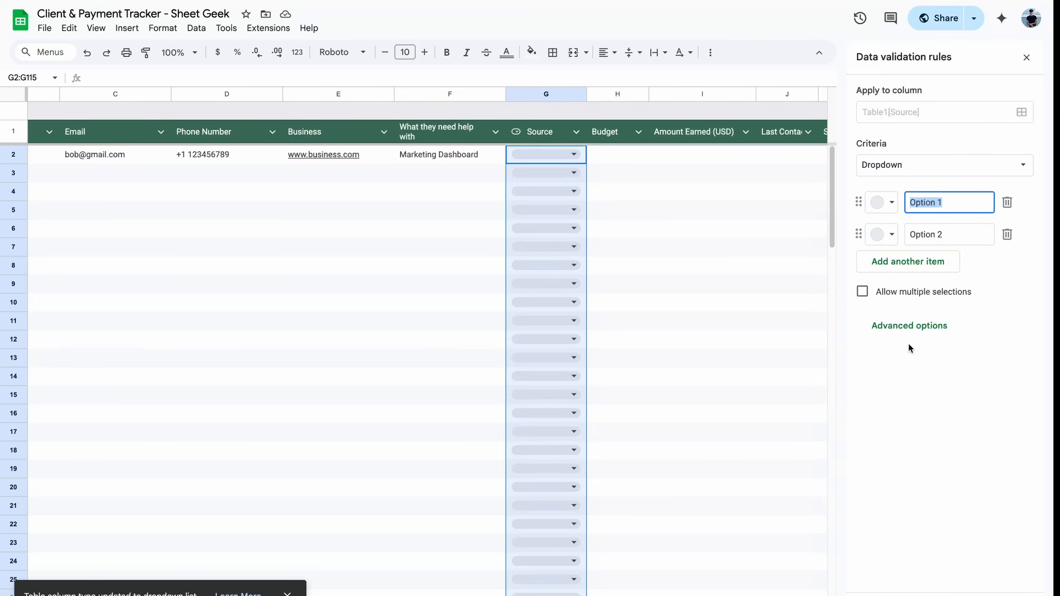
{"action": "type", "text": "YouTube"}
{"action": "key", "text": "Tab"}
{"action": "type", "text": "TikTok"}
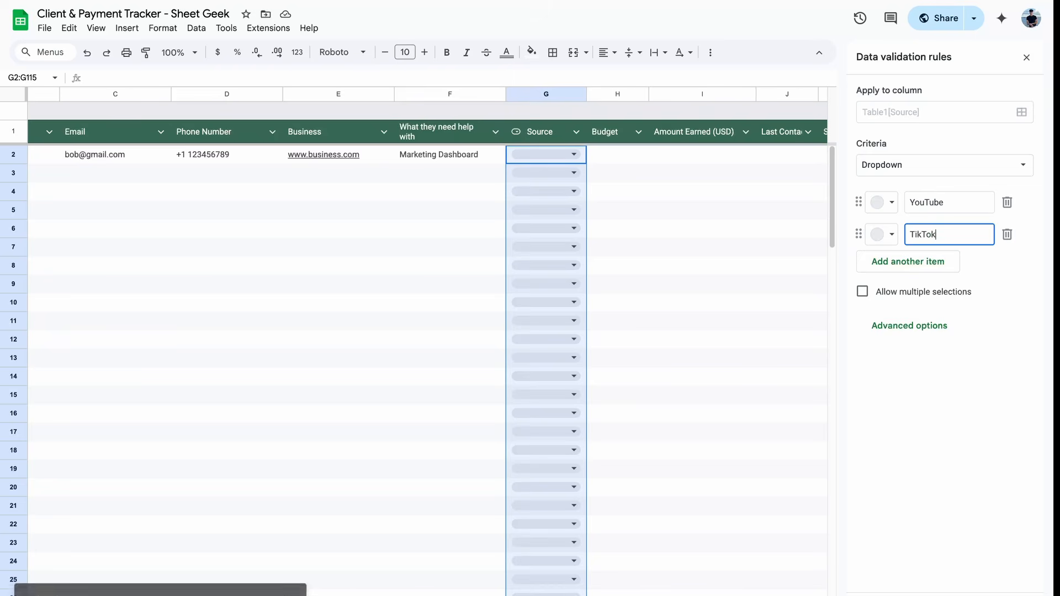
{"action": "key", "text": "Return"}
{"action": "type", "text": "LinkT"}
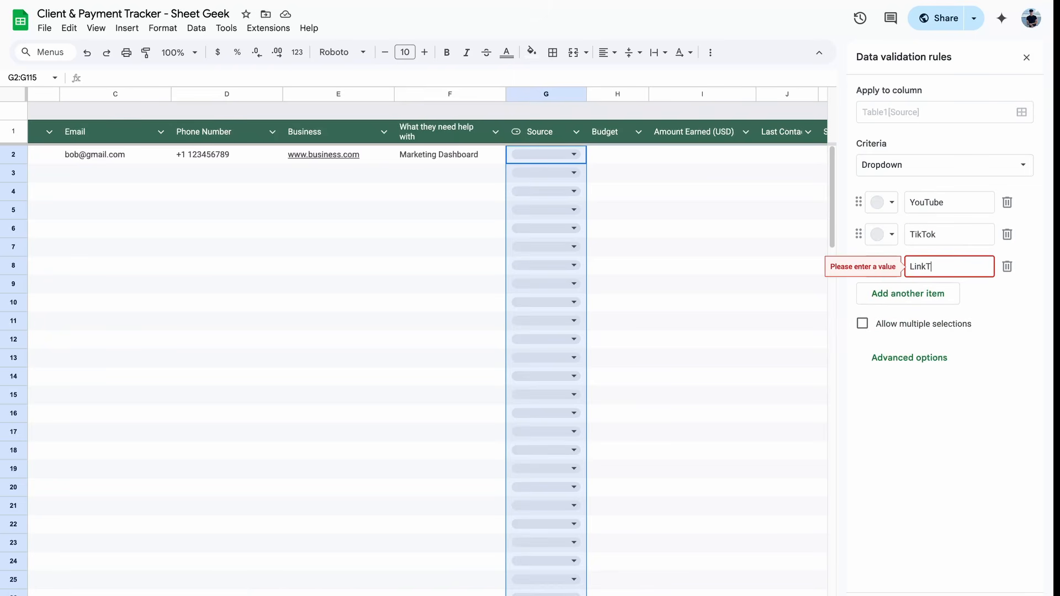
{"action": "key", "text": "BackSpace"}
{"action": "type", "text": "tree"}
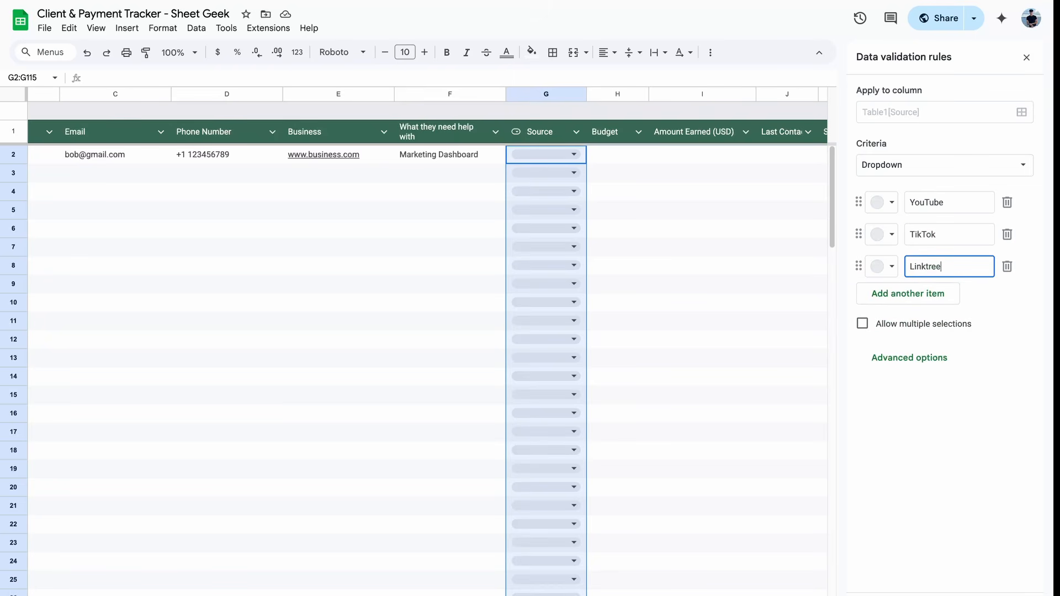
{"action": "left_click", "coordinate": [978, 381]}
{"action": "left_click", "coordinate": [889, 204]}
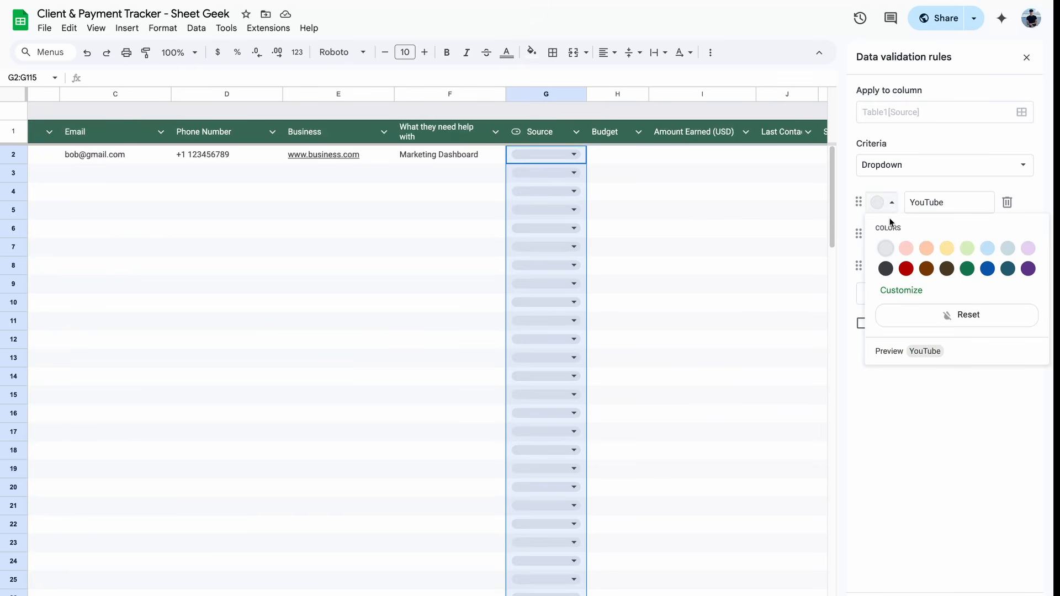
Step: Colour YouTube red, TikTok dark grey and Linktree light blue, then close the dropdown rule panel
{"action": "left_click", "coordinate": [886, 269]}
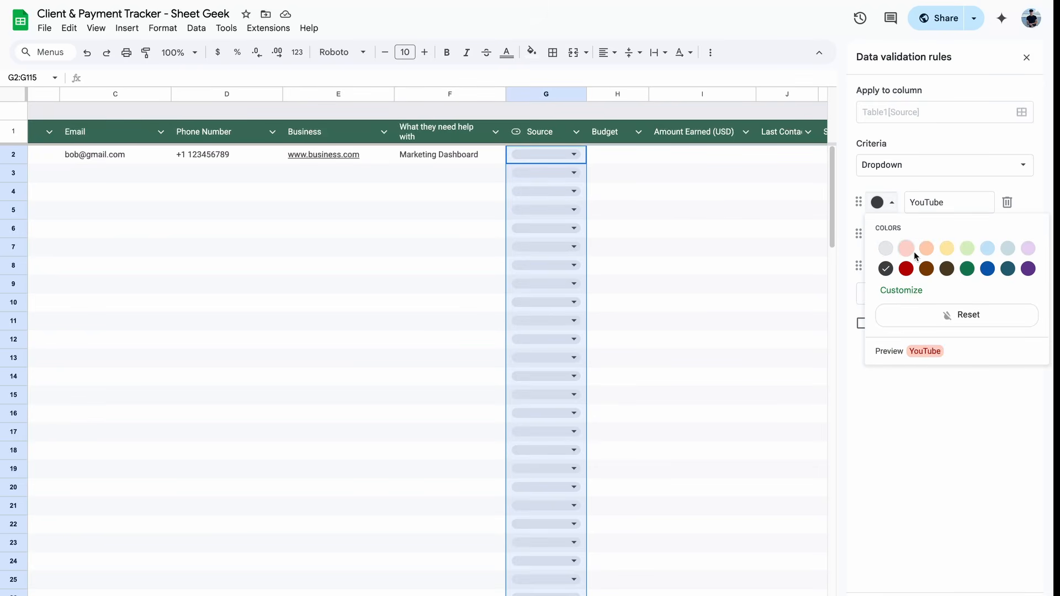
{"action": "left_click", "coordinate": [906, 269]}
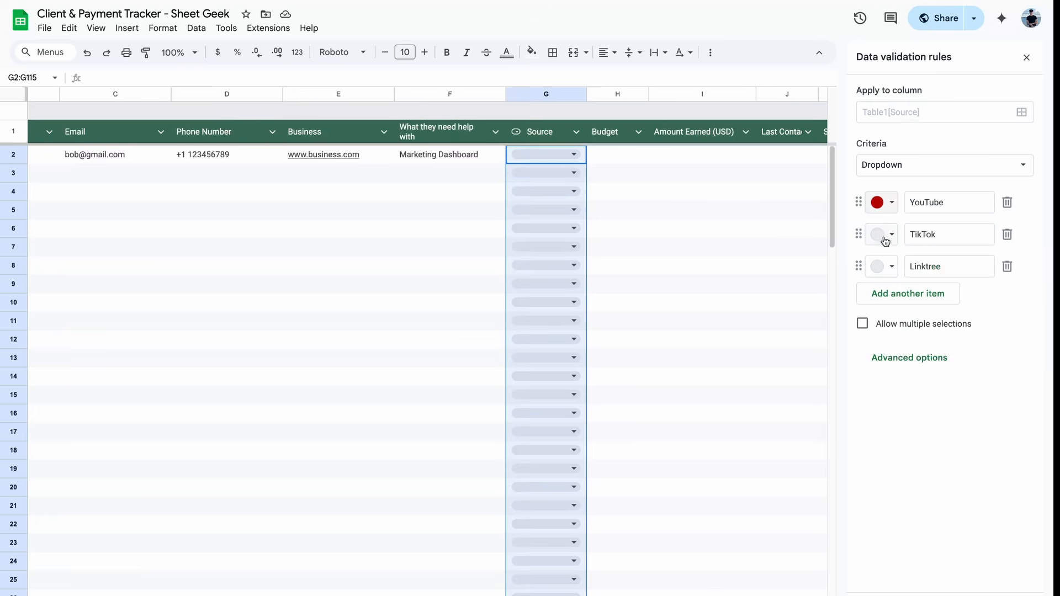
{"action": "left_click", "coordinate": [882, 235]}
{"action": "left_click", "coordinate": [886, 301]}
{"action": "left_click", "coordinate": [885, 266]}
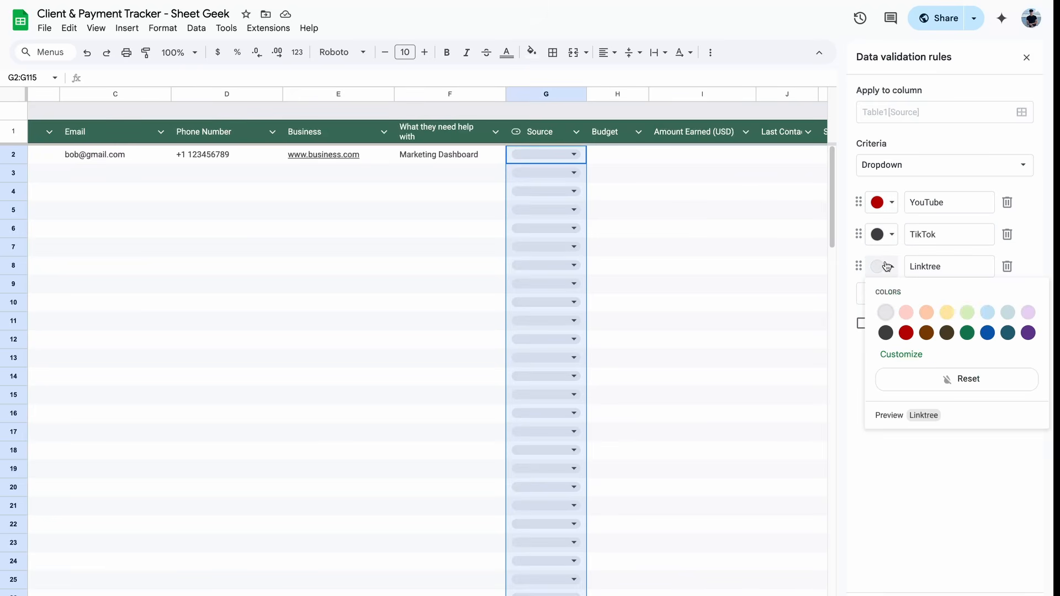
{"action": "left_click", "coordinate": [988, 312]}
{"action": "left_click", "coordinate": [910, 359]}
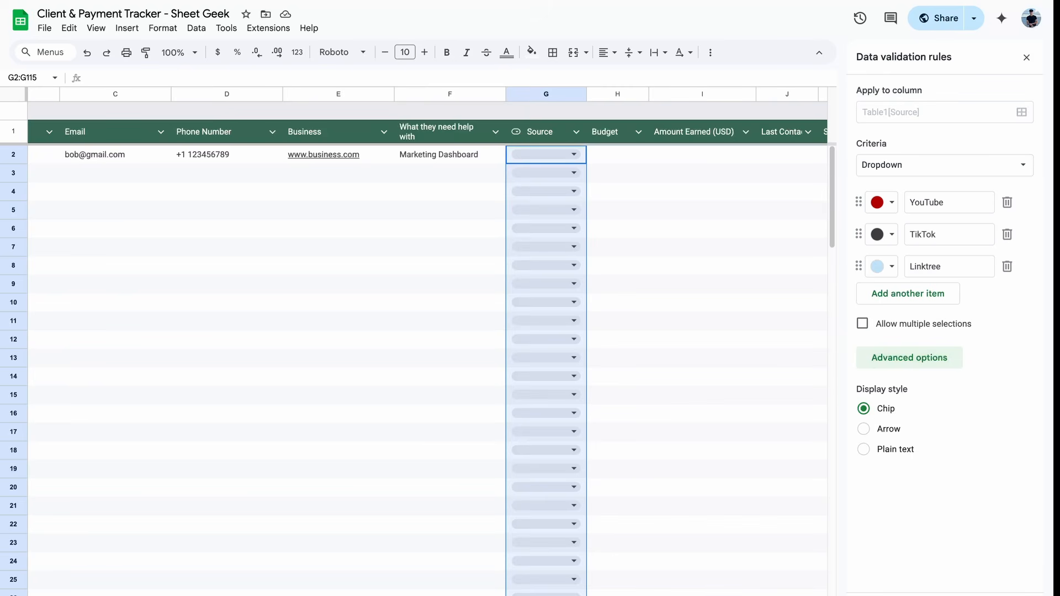
{"action": "left_click", "coordinate": [1001, 595]}
{"action": "left_click", "coordinate": [789, 395]}
{"action": "scroll", "coordinate": [561, 285], "scroll_direction": "down", "scroll_amount": 2}
{"action": "scroll", "coordinate": [561, 285], "scroll_direction": "up", "scroll_amount": 3}
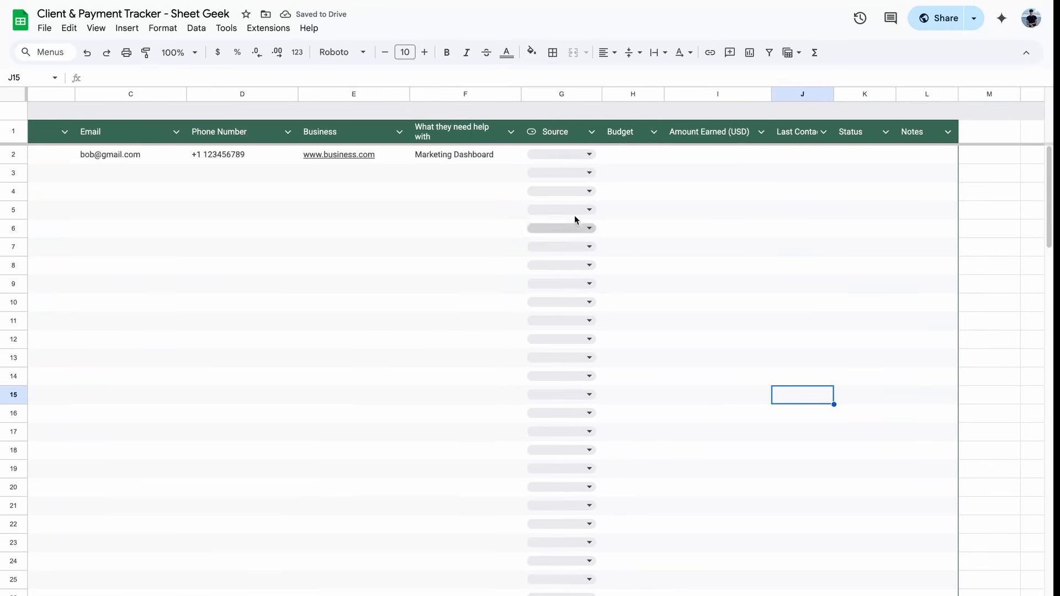
Step: Pick YouTube as the first client's Source and enter a Budget of 500, formatted as currency
{"action": "left_click", "coordinate": [579, 156]}
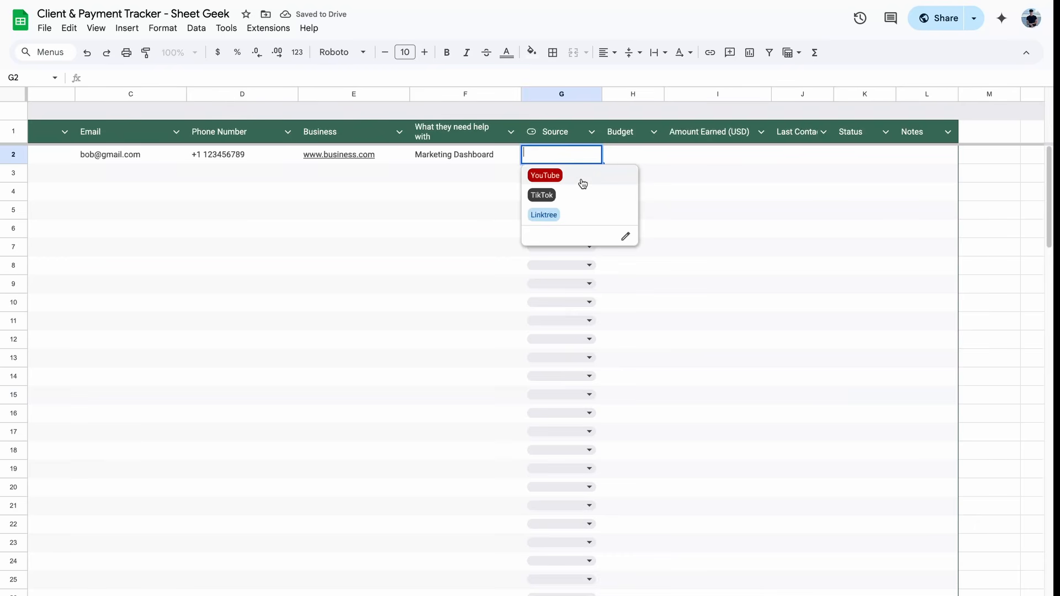
{"action": "left_click", "coordinate": [582, 181]}
{"action": "left_click", "coordinate": [629, 158]}
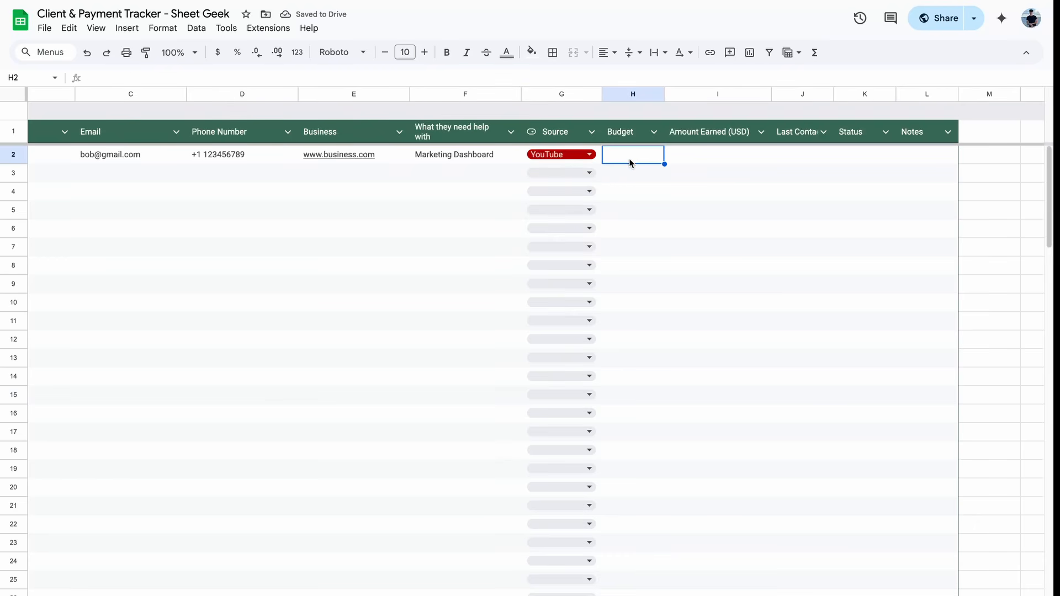
{"action": "scroll", "coordinate": [346, 233], "scroll_direction": "left", "scroll_amount": 3}
{"action": "scroll", "coordinate": [346, 233], "scroll_direction": "right", "scroll_amount": 5}
{"action": "scroll", "coordinate": [347, 232], "scroll_direction": "left", "scroll_amount": 4}
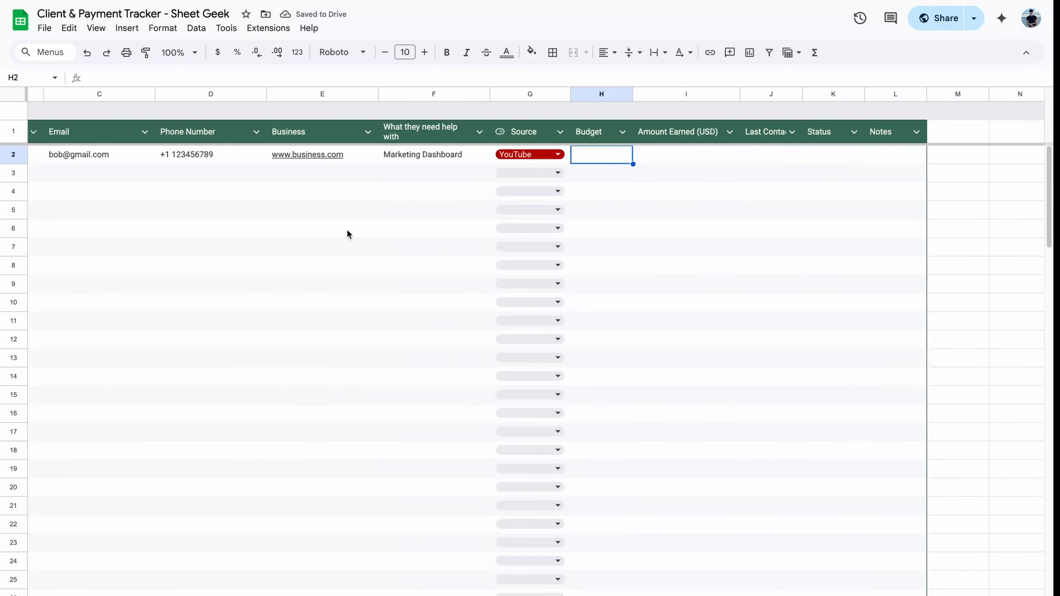
{"action": "type", "text": "500"}
{"action": "key", "text": "Return"}
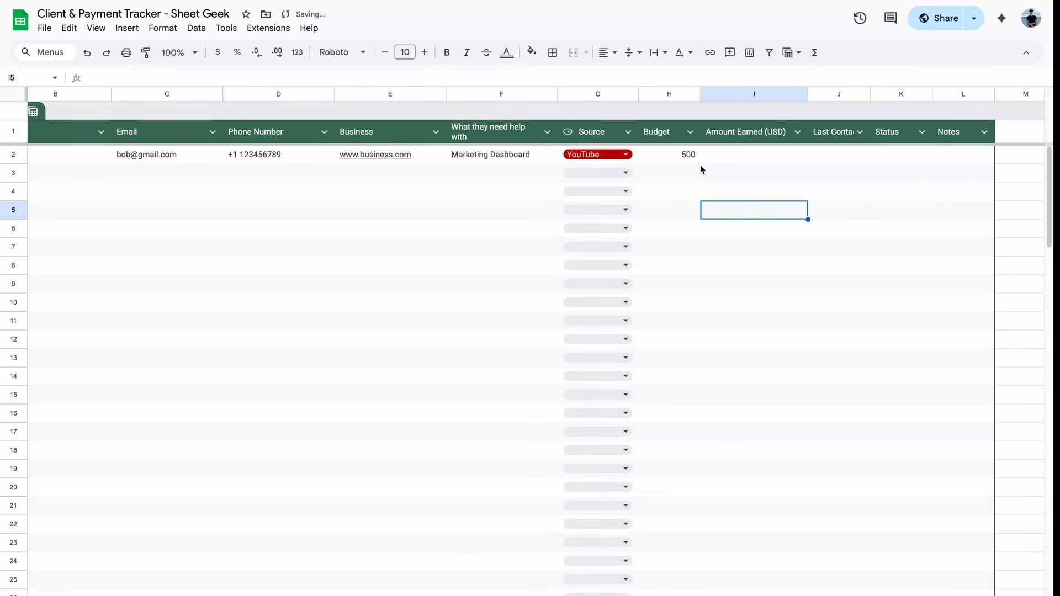
{"action": "left_click", "coordinate": [693, 159]}
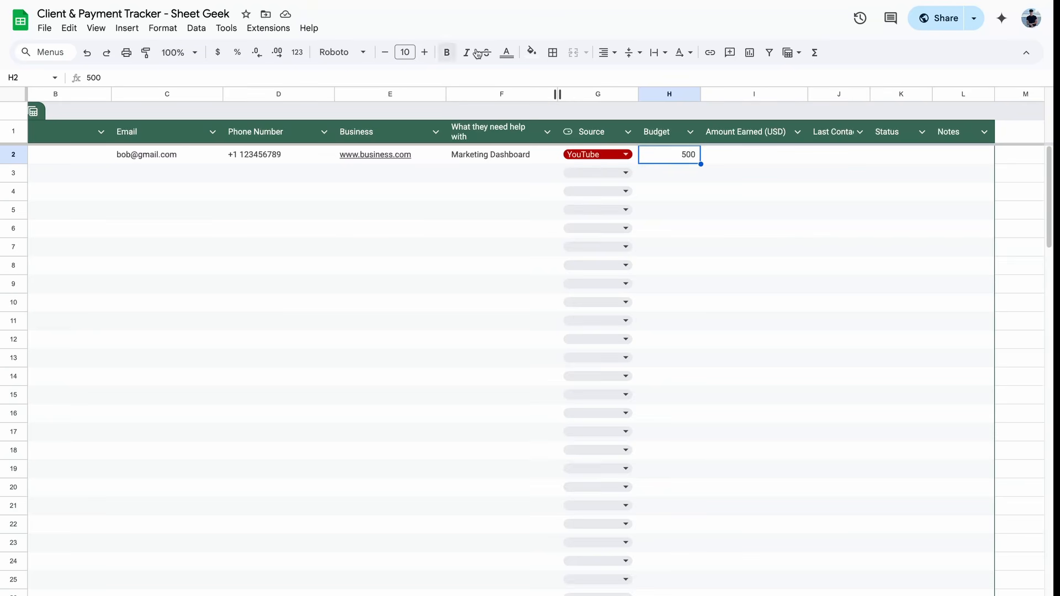
{"action": "left_click", "coordinate": [221, 57]}
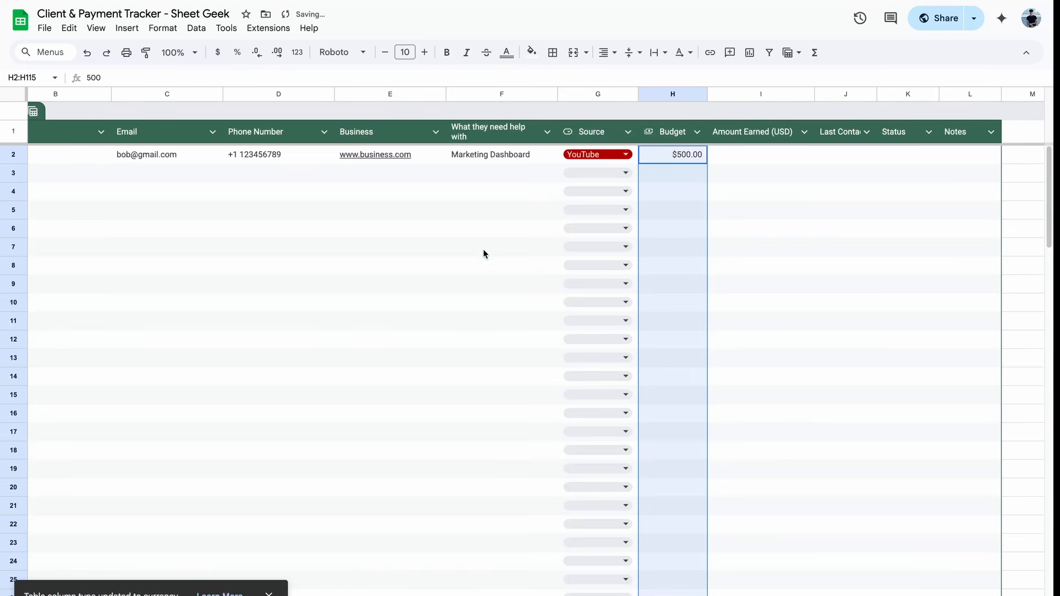
Step: Enter a test budget of 20 in the next client's Budget cell, then delete it
{"action": "left_click", "coordinate": [797, 201]}
{"action": "scroll", "coordinate": [284, 228], "scroll_direction": "left", "scroll_amount": 1}
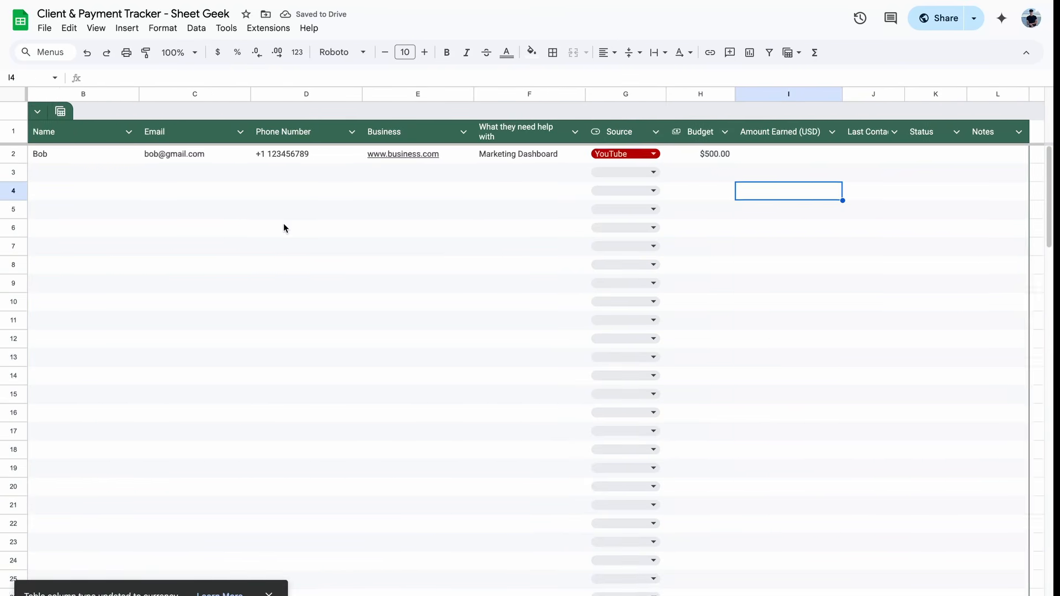
{"action": "scroll", "coordinate": [284, 229], "scroll_direction": "right", "scroll_amount": 2}
{"action": "left_click_drag", "start_coordinate": [647, 223], "coordinate": [647, 351]}
{"action": "left_click", "coordinate": [658, 210]}
{"action": "key", "text": "Up"}
{"action": "key", "text": "Up"}
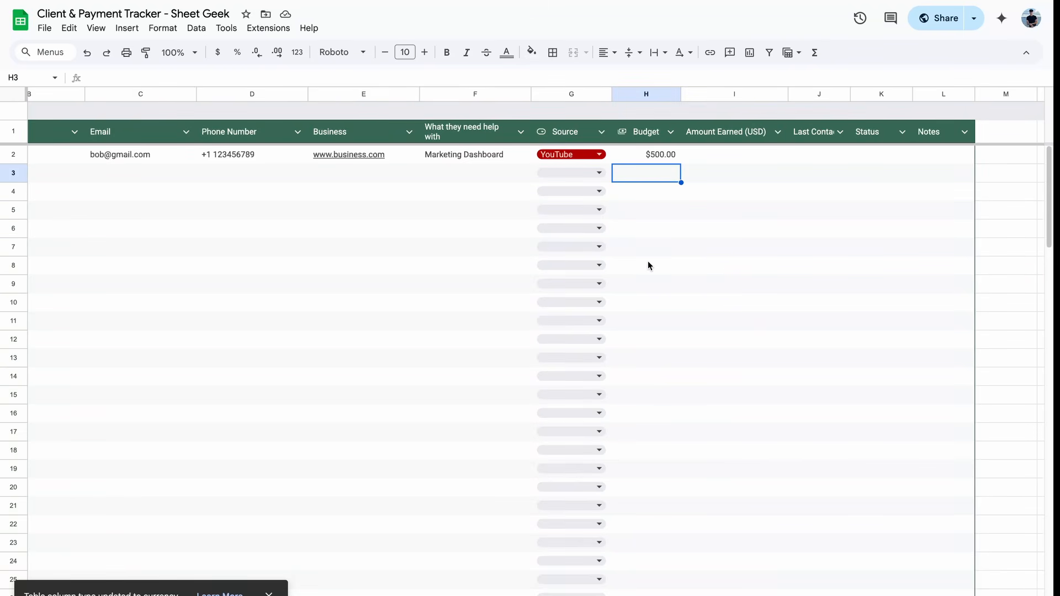
{"action": "type", "text": "20"}
{"action": "key", "text": "Return"}
{"action": "left_click", "coordinate": [661, 174]}
{"action": "key", "text": "Delete"}
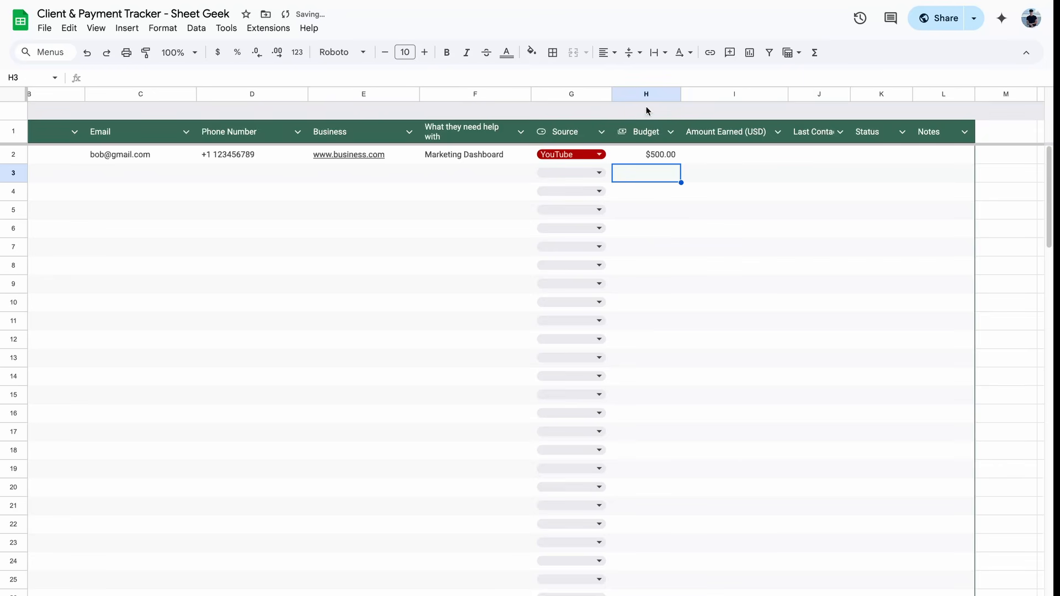
Step: Enter 500 as the first client's Amount Earned and format it as dollar currency
{"action": "left_click", "coordinate": [721, 169]}
{"action": "left_click", "coordinate": [716, 158]}
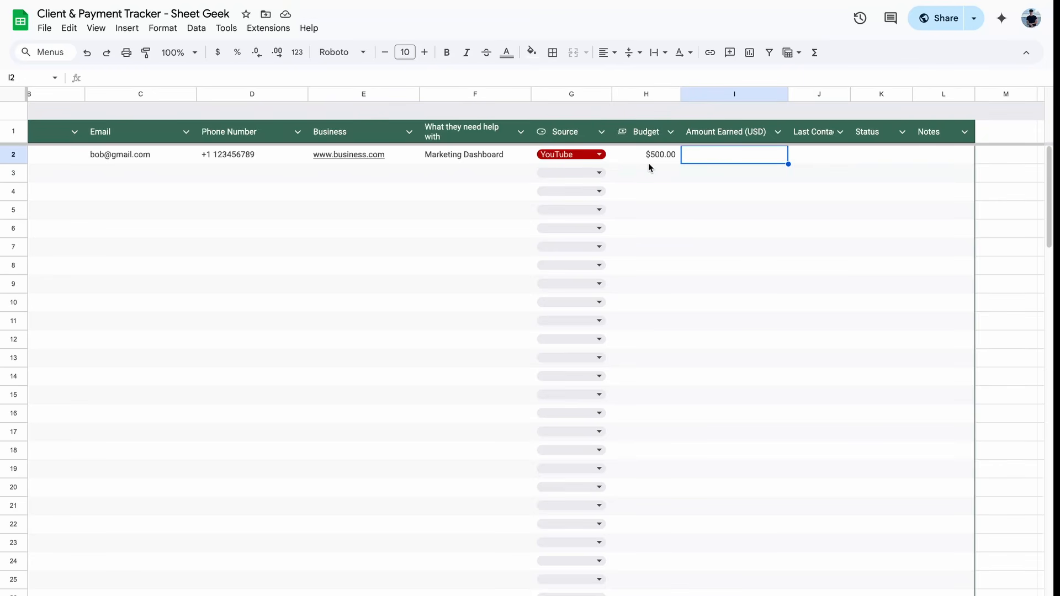
{"action": "left_click", "coordinate": [674, 160]}
{"action": "left_click", "coordinate": [714, 161]}
{"action": "type", "text": "50"}
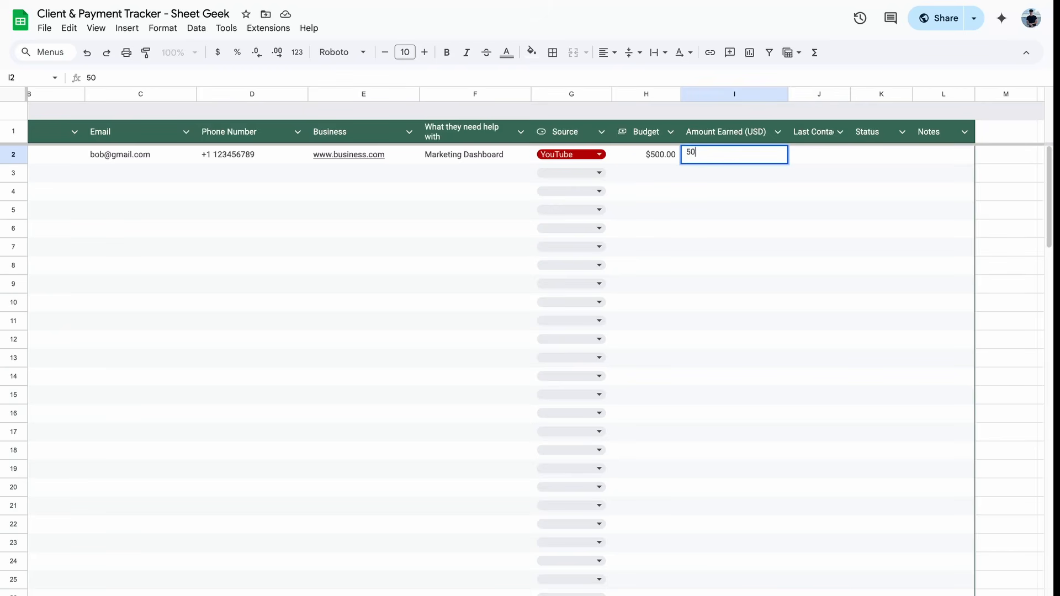
{"action": "type", "text": "0"}
{"action": "key", "text": "Return"}
{"action": "left_click", "coordinate": [756, 160]}
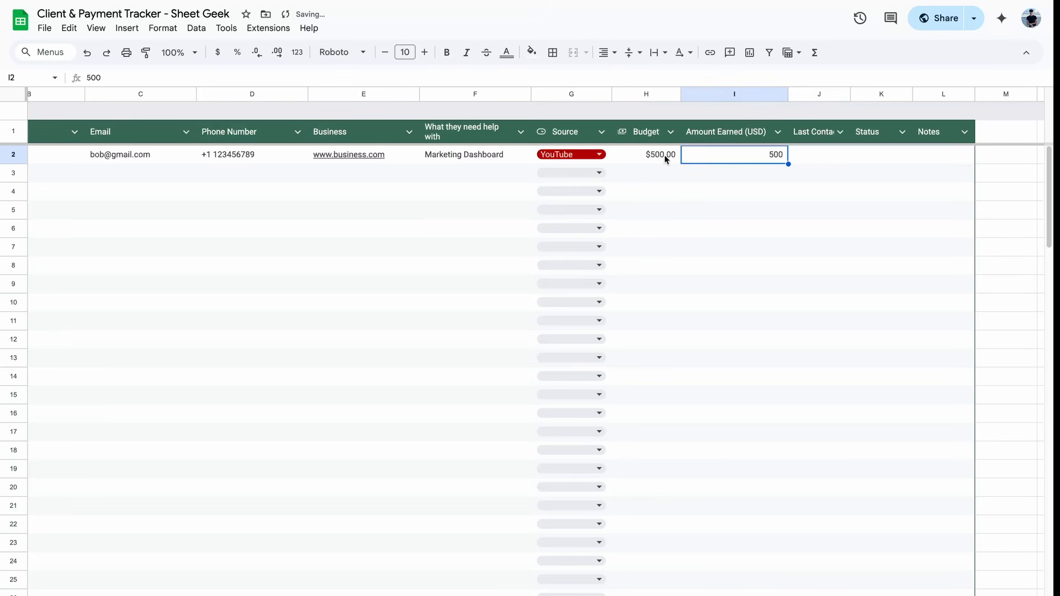
{"action": "left_click", "coordinate": [218, 57]}
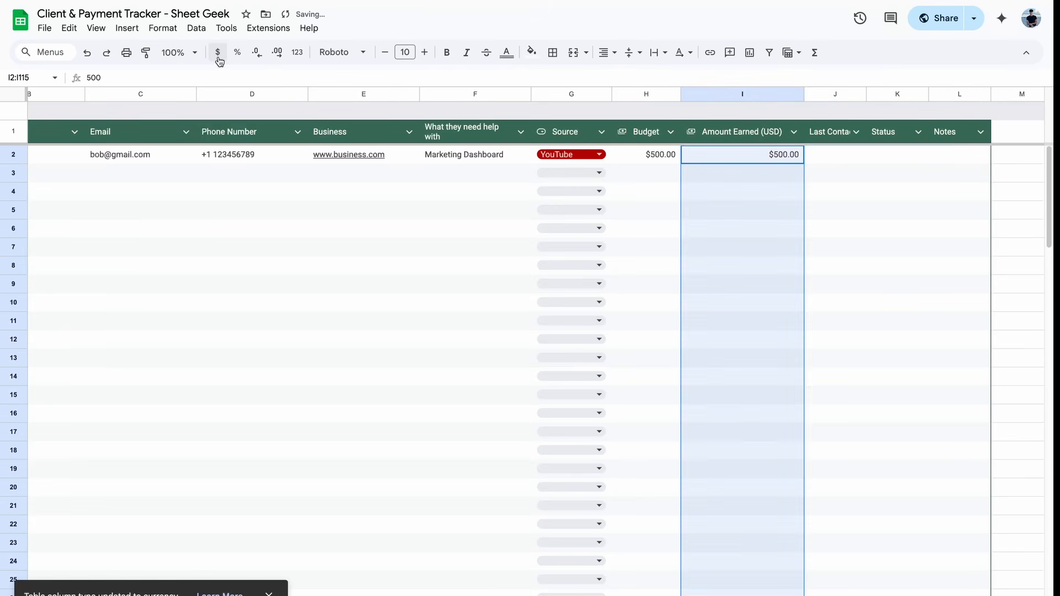
{"action": "left_click", "coordinate": [740, 264]}
{"action": "scroll", "coordinate": [848, 232], "scroll_direction": "right", "scroll_amount": 1}
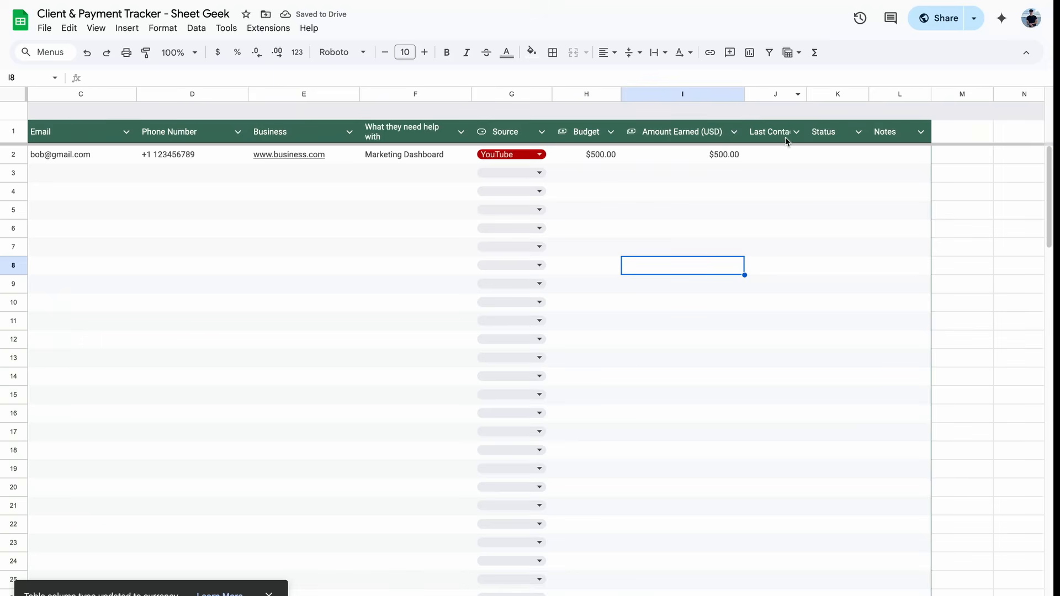
Step: Widen Last Contact, enter June 25, 2025 in J2, and select the column below it
{"action": "left_click_drag", "start_coordinate": [806, 93], "coordinate": [826, 94]}
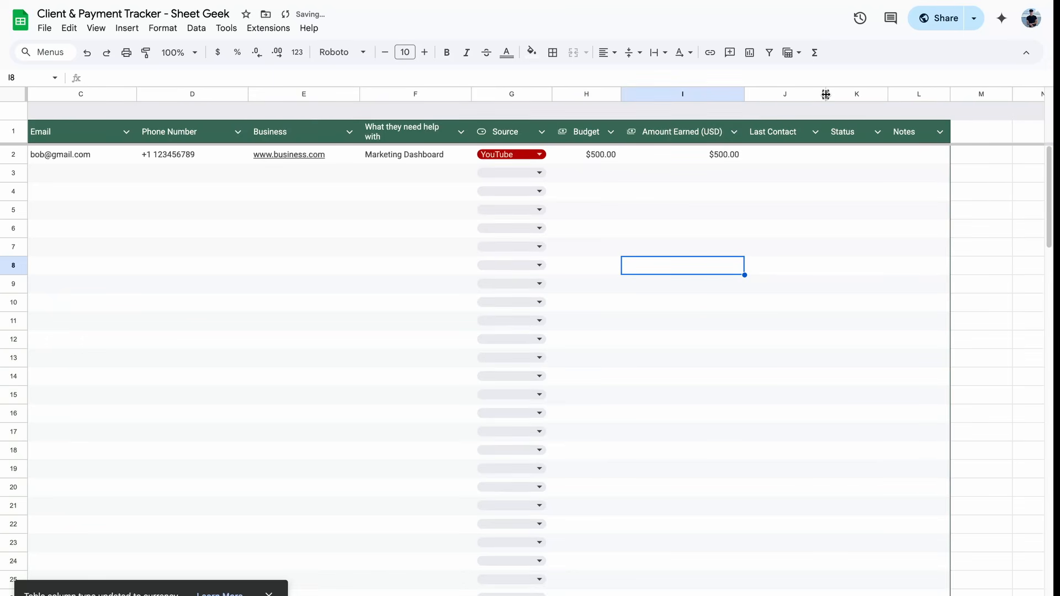
{"action": "left_click", "coordinate": [785, 155]}
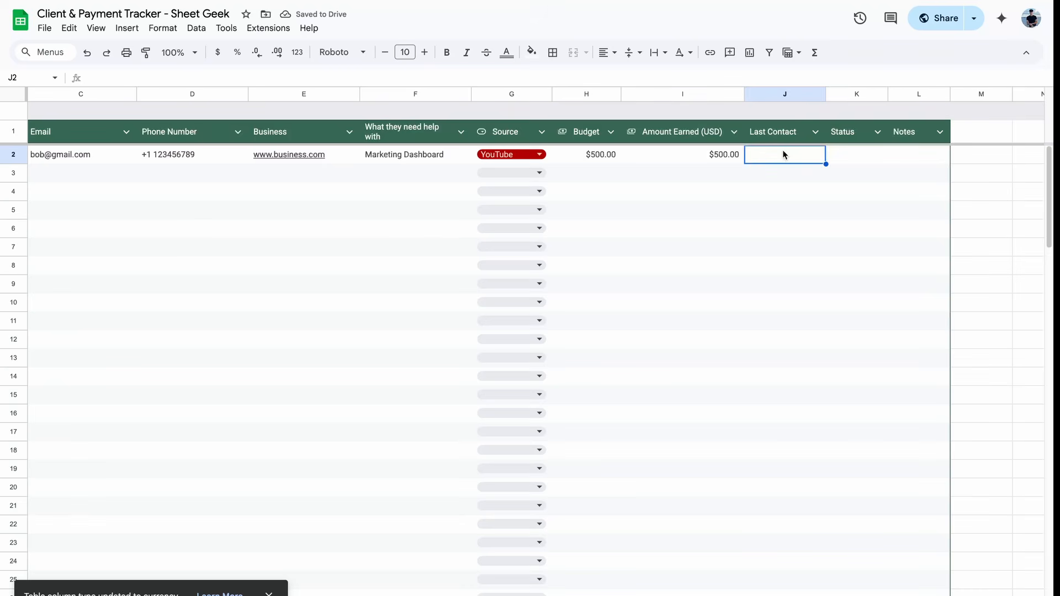
{"action": "type", "text": "June 2"}
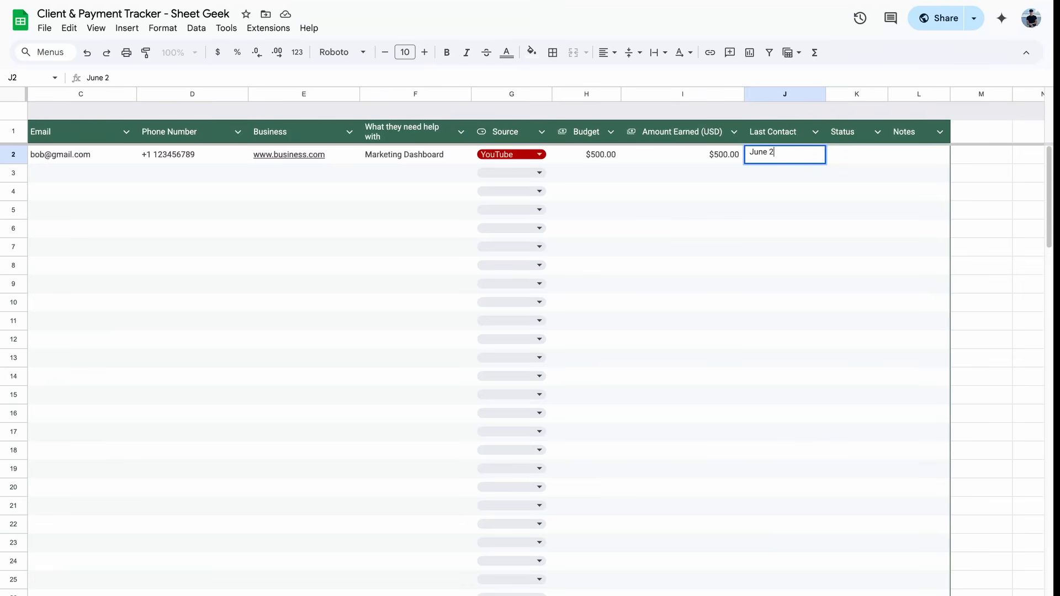
{"action": "type", "text": "5, 2025"}
{"action": "key", "text": "Return"}
{"action": "left_click", "coordinate": [795, 156]}
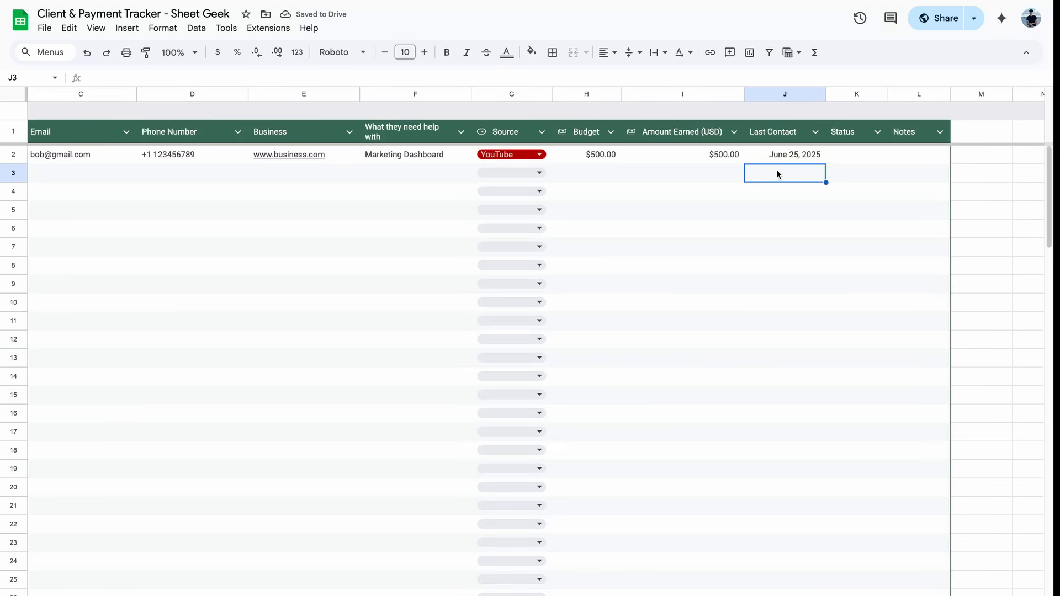
{"action": "key", "text": "ctrl+shift+Down"}
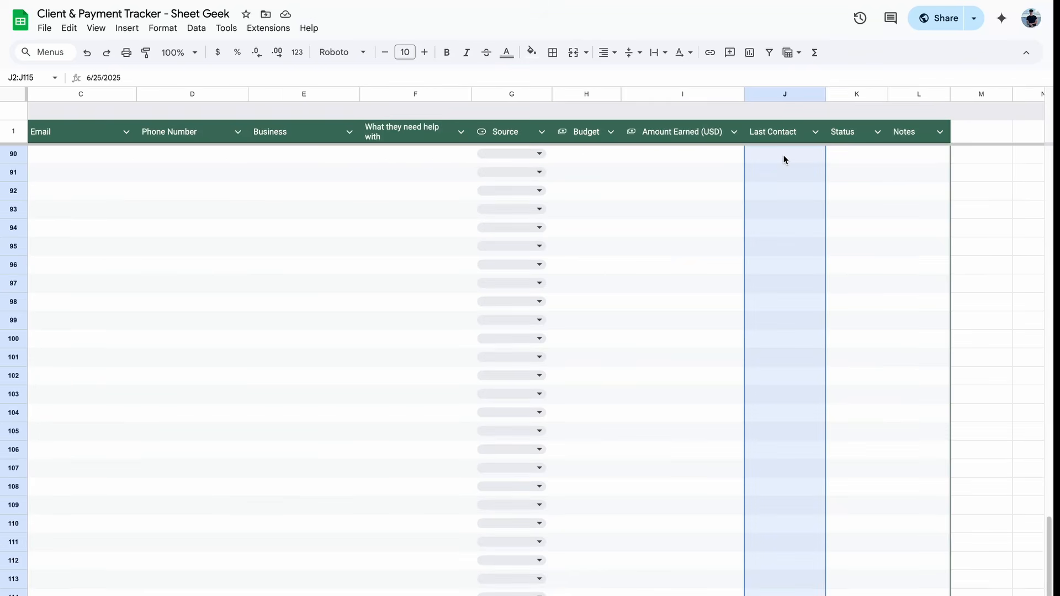
{"action": "scroll", "coordinate": [783, 159], "scroll_direction": "up", "scroll_amount": 15}
{"action": "scroll", "coordinate": [783, 159], "scroll_direction": "up", "scroll_amount": 10}
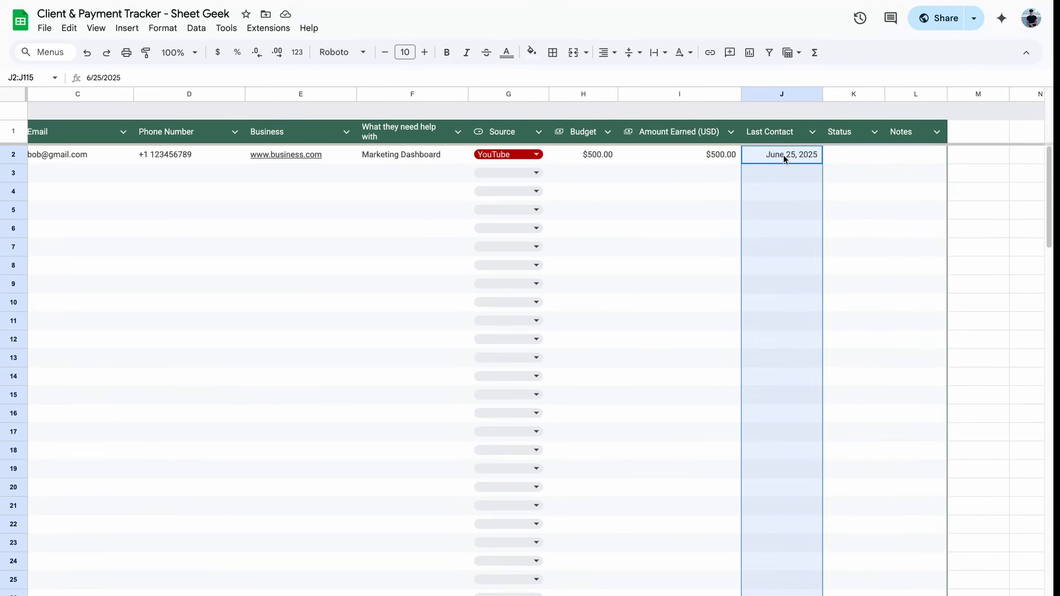
Step: Apply the Month Day, Year custom date format to Last Contact and test J3's date picker
{"action": "left_click", "coordinate": [299, 54]}
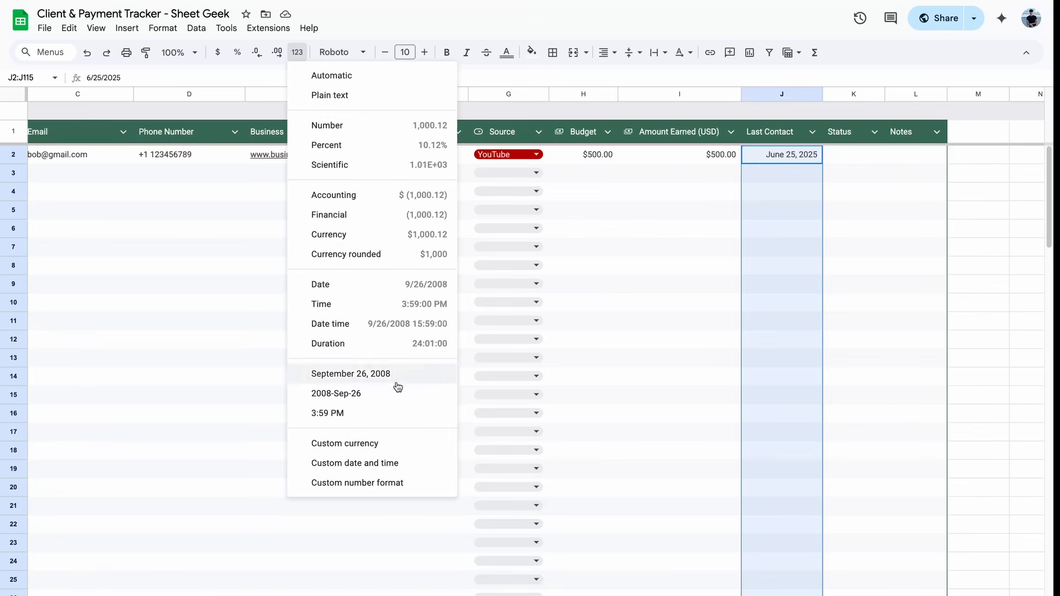
{"action": "left_click", "coordinate": [401, 466]}
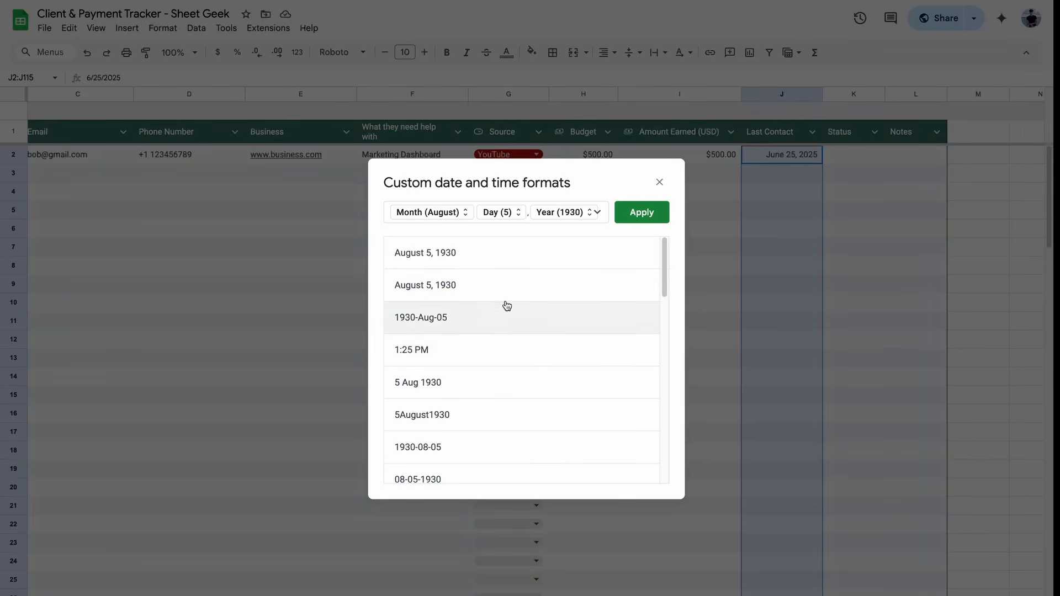
{"action": "left_click", "coordinate": [642, 214]}
{"action": "left_click", "coordinate": [747, 180]}
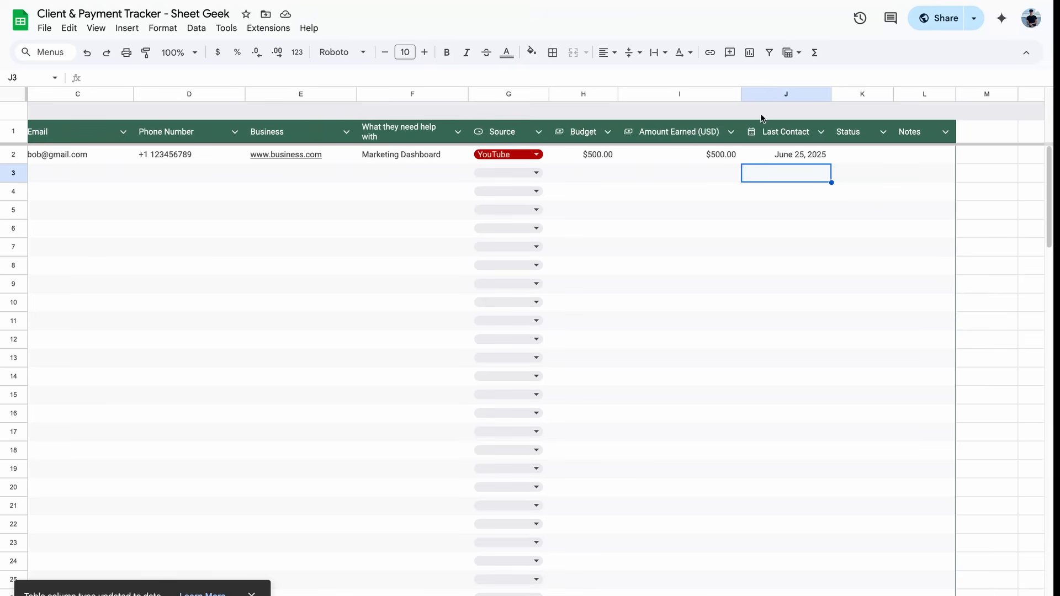
{"action": "double_click", "coordinate": [809, 173]}
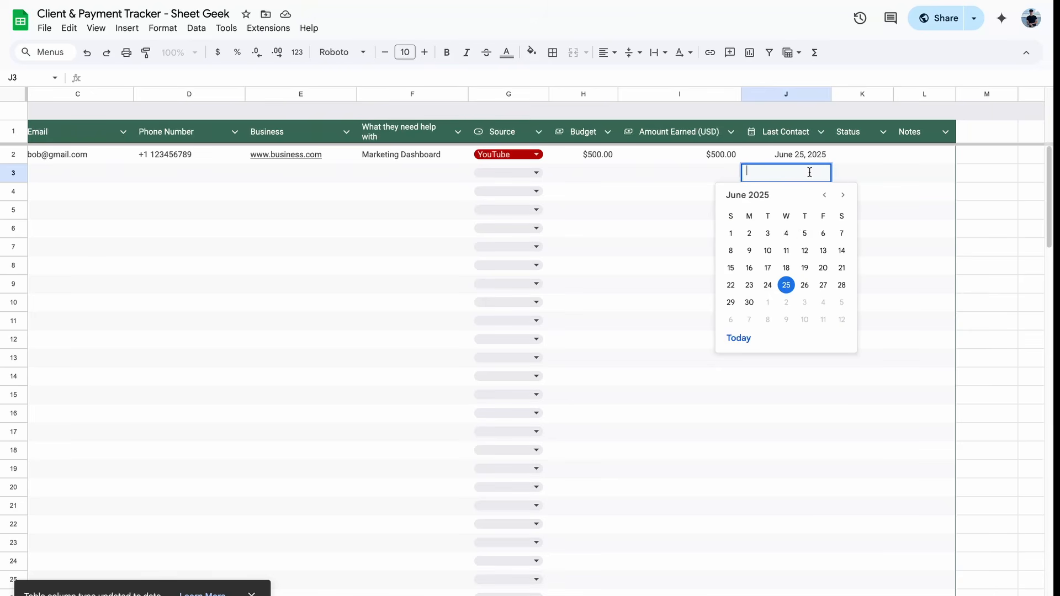
{"action": "key", "text": "Escape"}
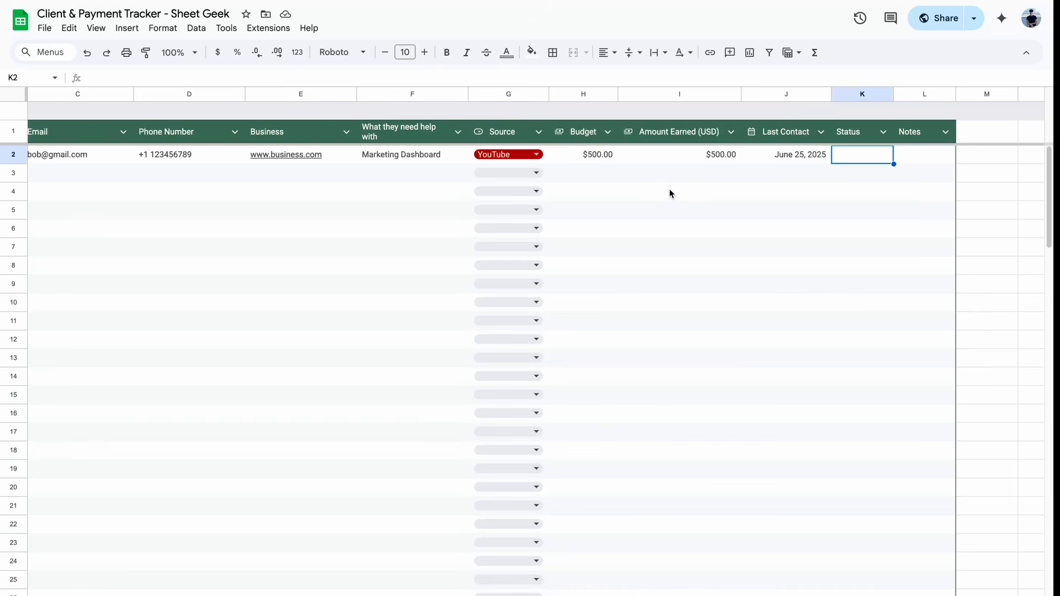
Step: Clear the first client's Budget value in cell H2
{"action": "double_click", "coordinate": [594, 160]}
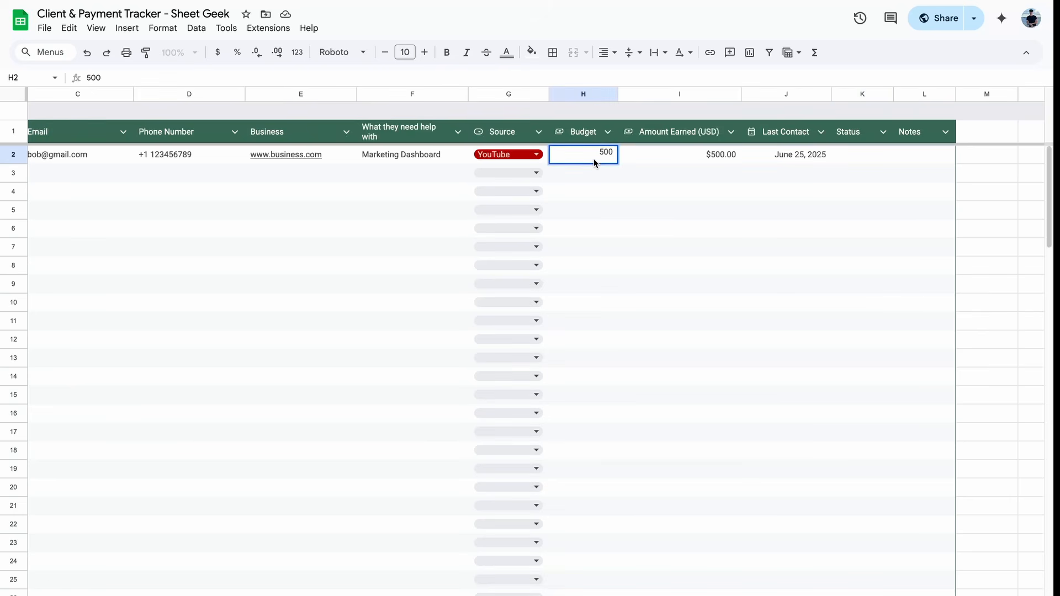
{"action": "key", "text": "Escape"}
{"action": "key", "text": "Delete"}
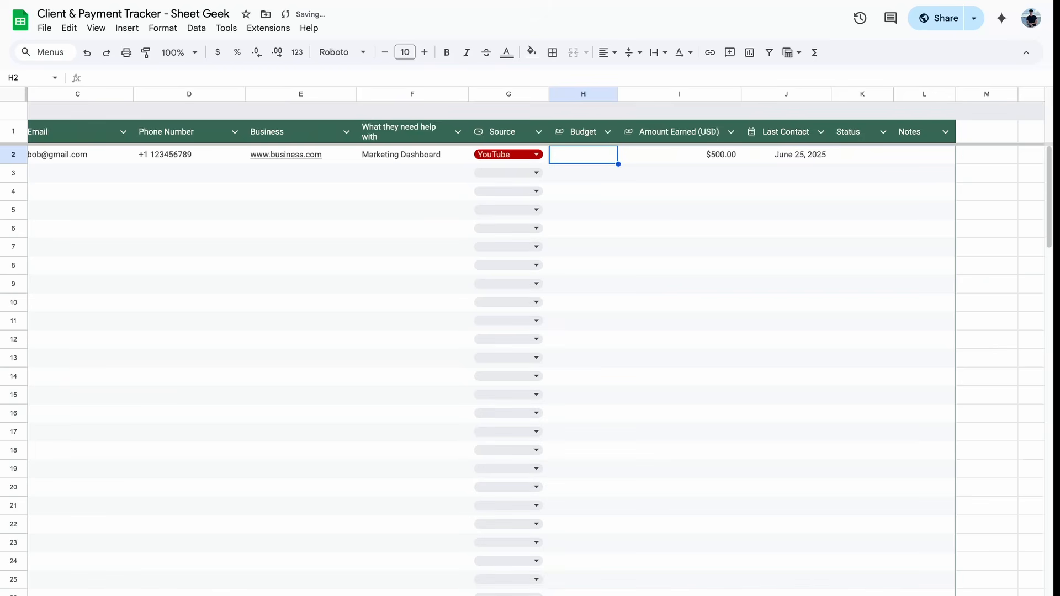
{"action": "left_click", "coordinate": [127, 28]}
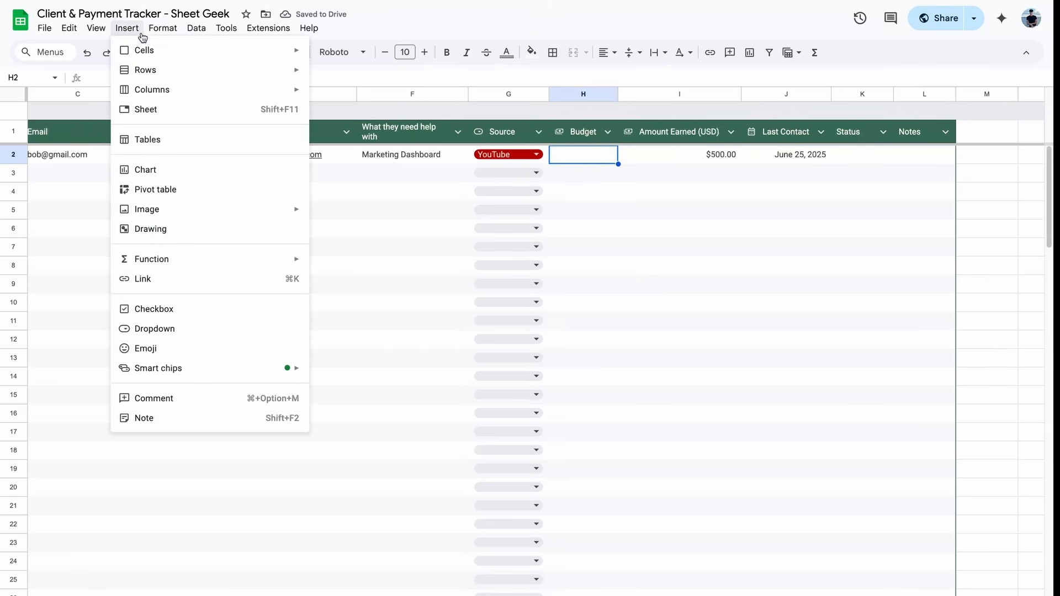
Step: Make Budget a dropdown with Under $500, $500-$1000, $1000-$2500, $2500-$5000 and $5000+
{"action": "left_click", "coordinate": [205, 330]}
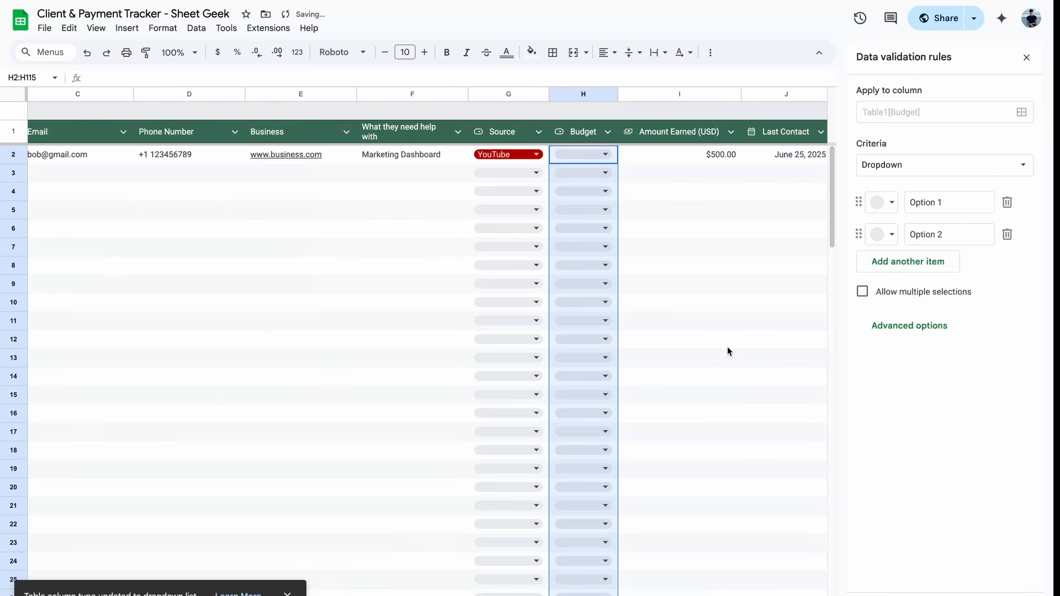
{"action": "left_click", "coordinate": [944, 204]}
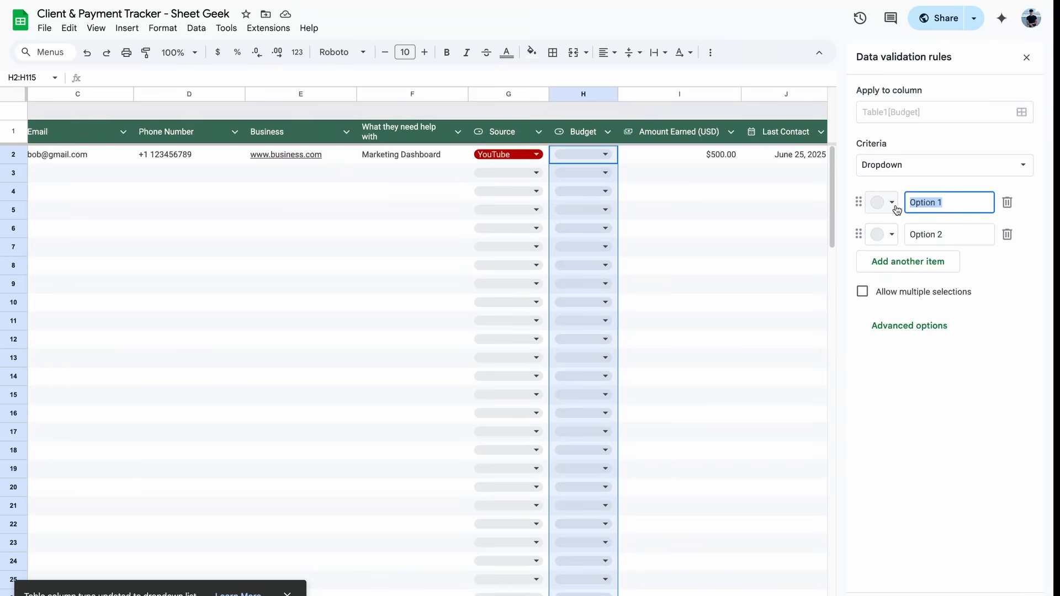
{"action": "type", "text": "Under $500"}
{"action": "key", "text": "Tab"}
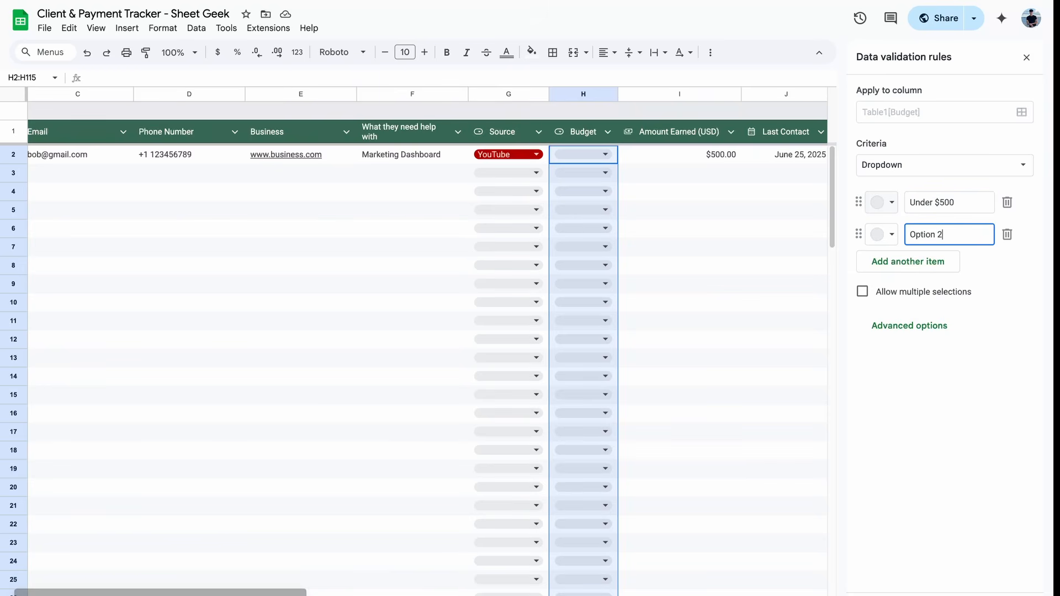
{"action": "key", "text": "BackSpace"}
{"action": "key", "text": "BackSpace"}
{"action": "key", "text": "BackSpace"}
{"action": "key", "text": "BackSpace"}
{"action": "key", "text": "BackSpace"}
{"action": "key", "text": "BackSpace"}
{"action": "key", "text": "BackSpace"}
{"action": "key", "text": "BackSpace"}
{"action": "type", "text": "$"}
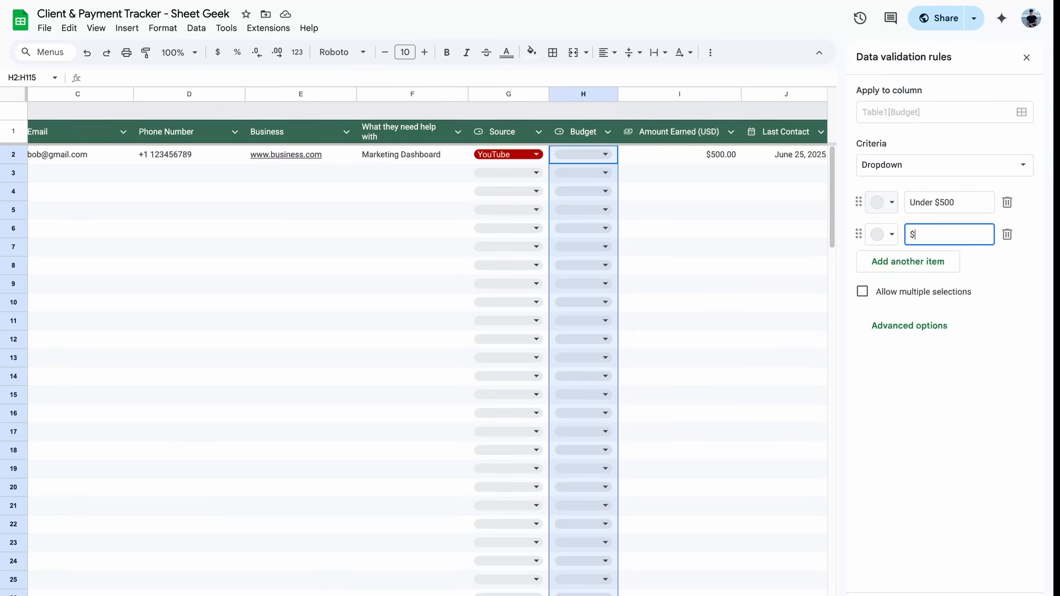
{"action": "type", "text": "500-$1000"}
{"action": "key", "text": "Return"}
{"action": "type", "text": "$10"}
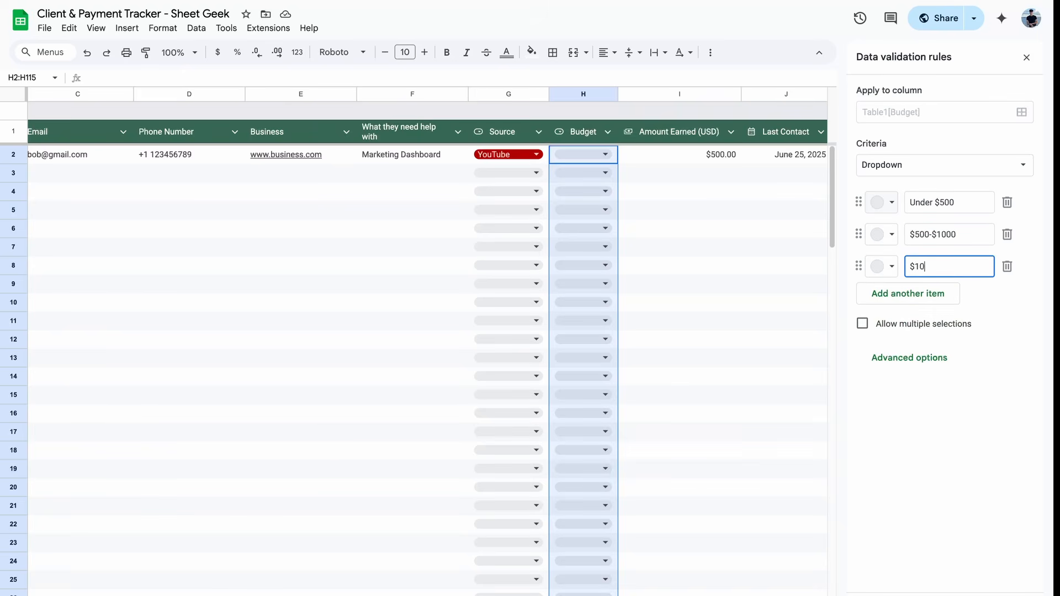
{"action": "type", "text": "00-$2500"}
{"action": "key", "text": "Return"}
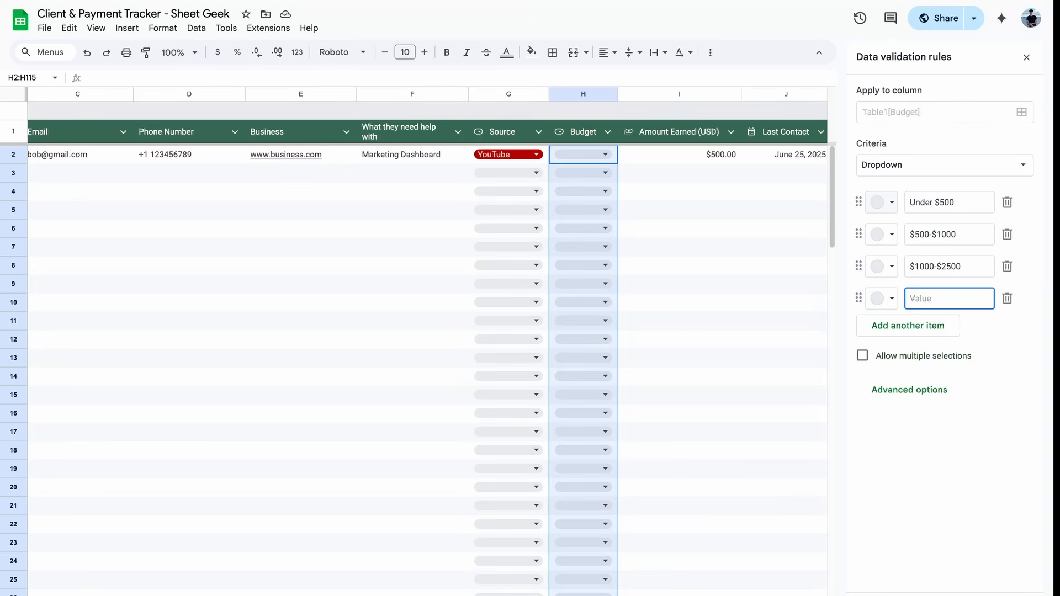
{"action": "type", "text": "$2500-$5000"}
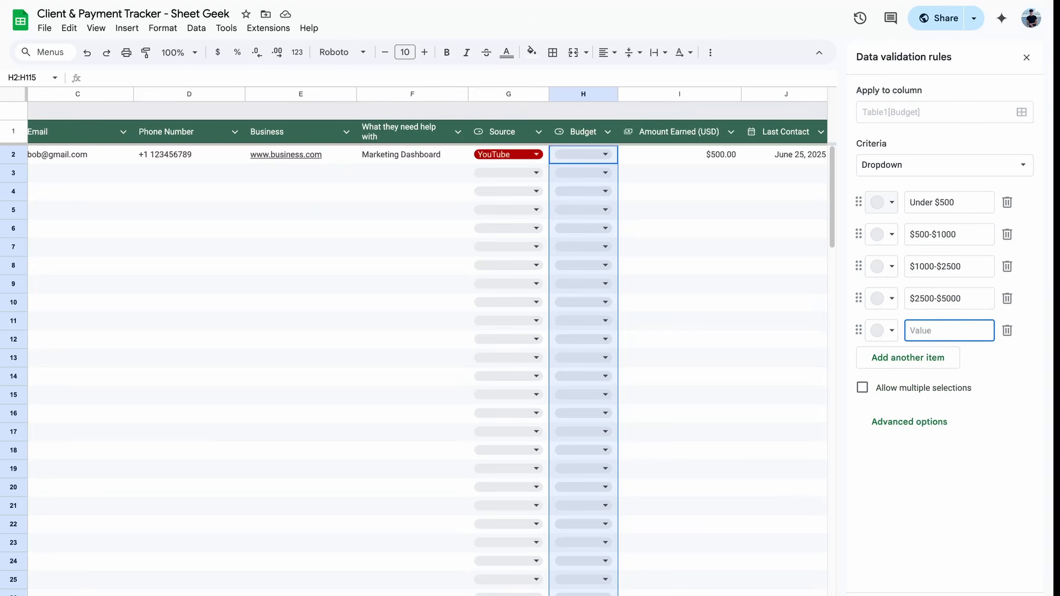
{"action": "type", "text": "$5000+"}
Step: Colour the Budget options in light and dark greens and set the first client to Under $500
{"action": "left_click", "coordinate": [884, 202]}
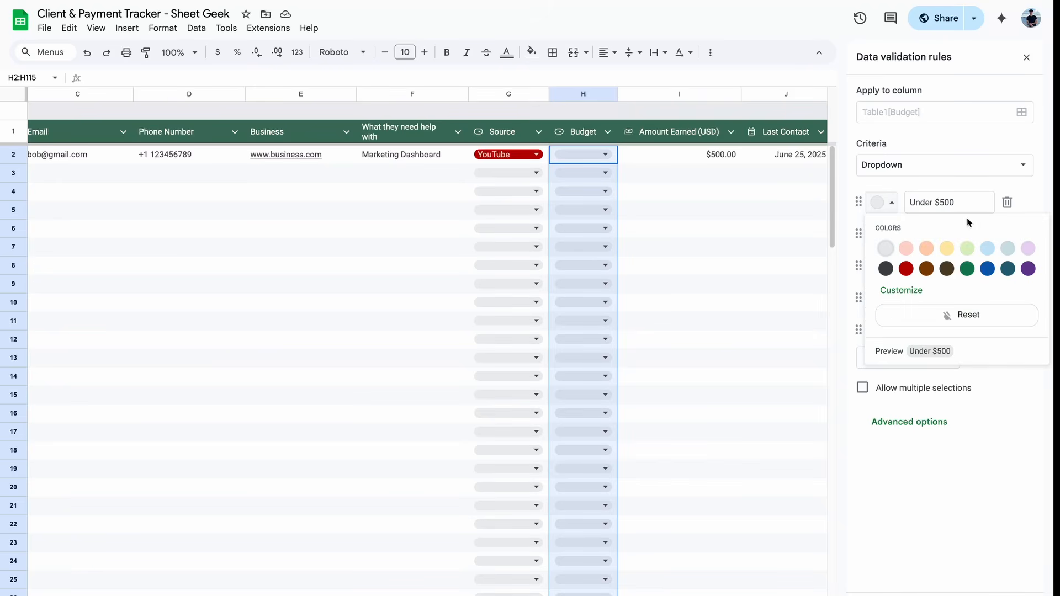
{"action": "left_click", "coordinate": [967, 248]}
{"action": "left_click", "coordinate": [883, 330]}
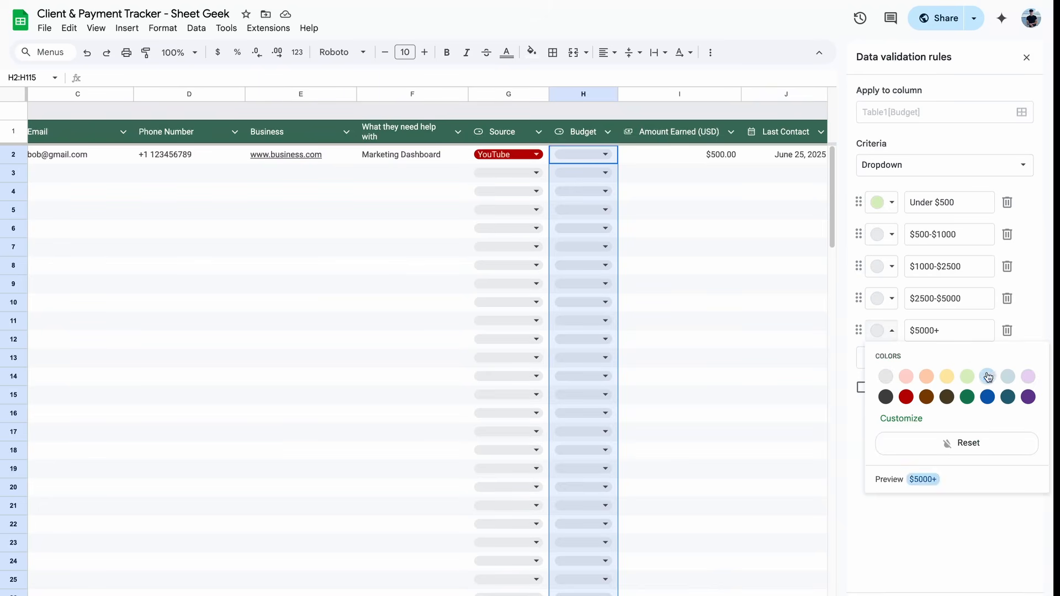
{"action": "left_click", "coordinate": [970, 399]}
{"action": "left_click", "coordinate": [886, 299]}
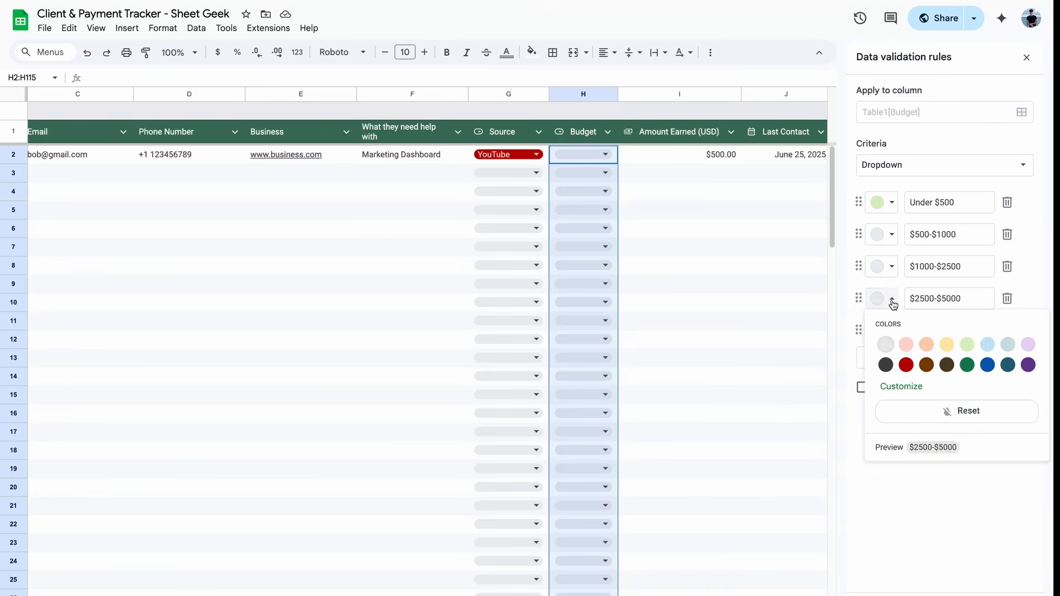
{"action": "left_click", "coordinate": [947, 365]}
{"action": "left_click", "coordinate": [880, 269]}
{"action": "left_click", "coordinate": [968, 332]}
{"action": "left_click", "coordinate": [880, 235]}
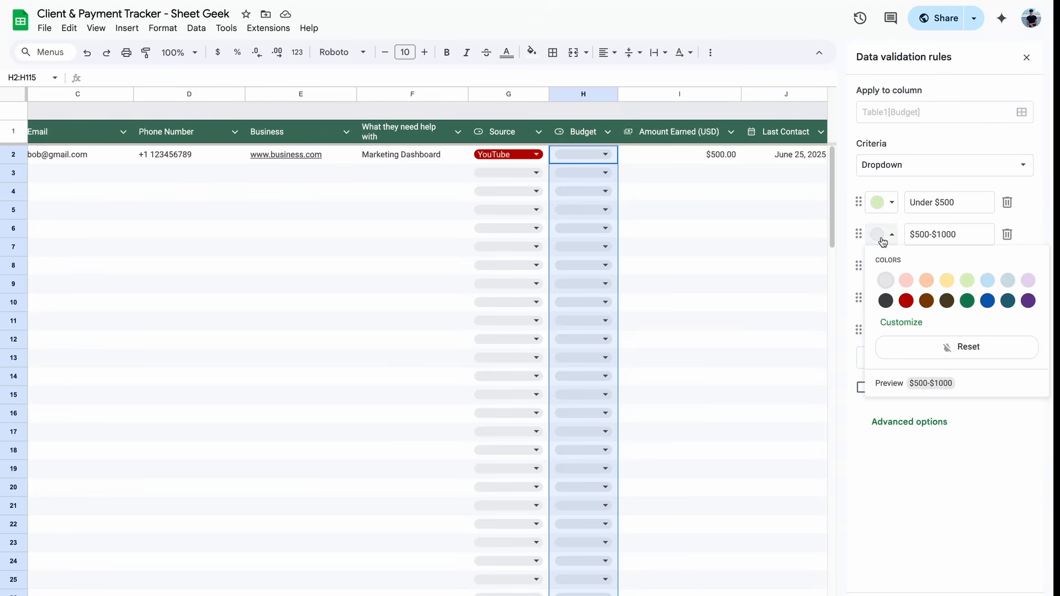
{"action": "left_click", "coordinate": [967, 280]}
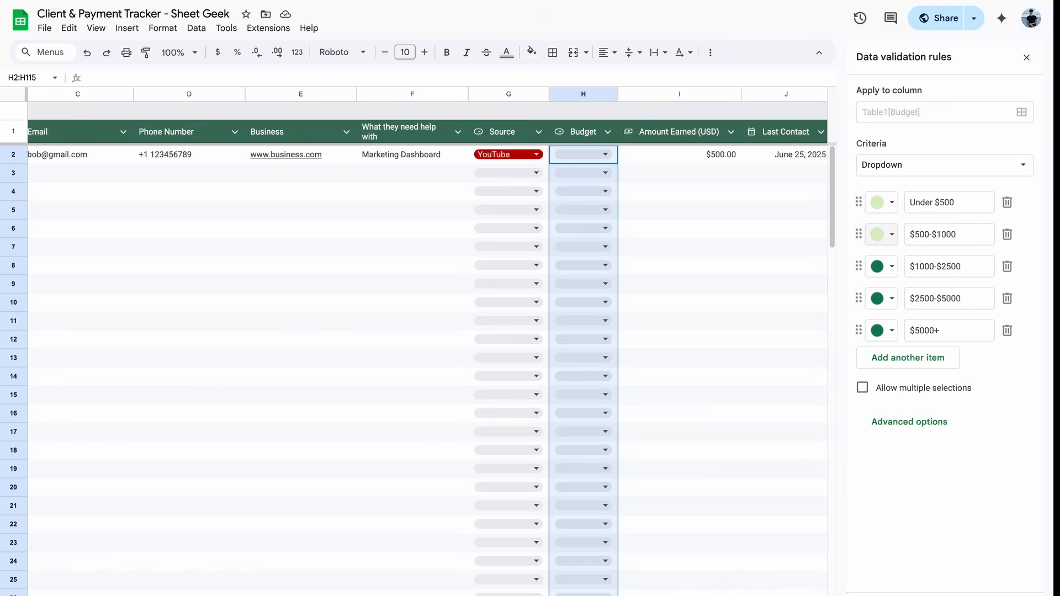
{"action": "left_click", "coordinate": [587, 155]}
{"action": "left_click", "coordinate": [628, 183]}
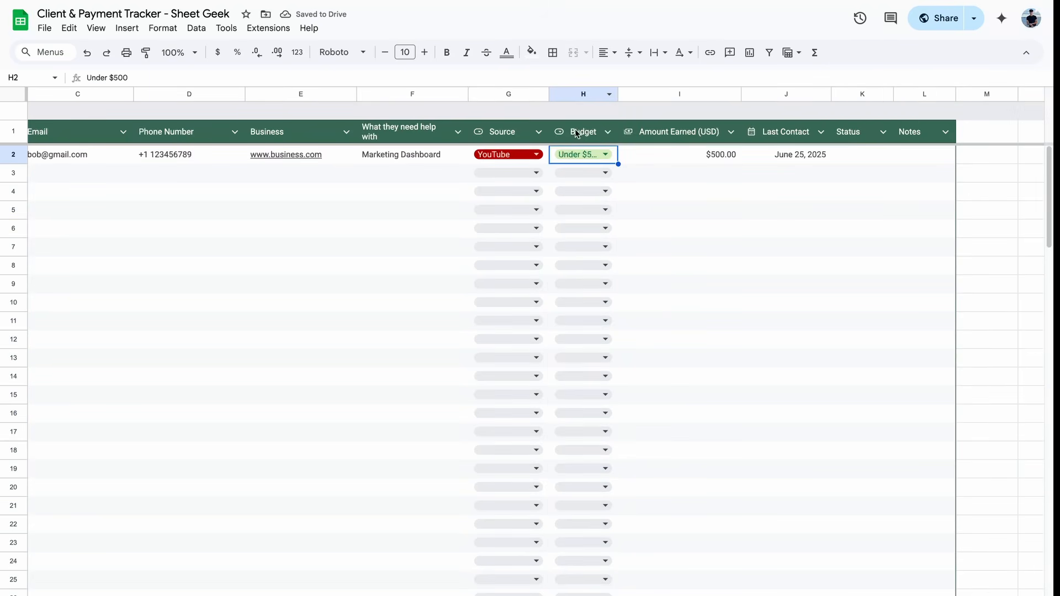
Step: Widen the Budget column so Under $500 fits, then move across to Status cell K2
{"action": "left_click_drag", "start_coordinate": [618, 95], "coordinate": [640, 94]}
{"action": "left_click", "coordinate": [722, 158]}
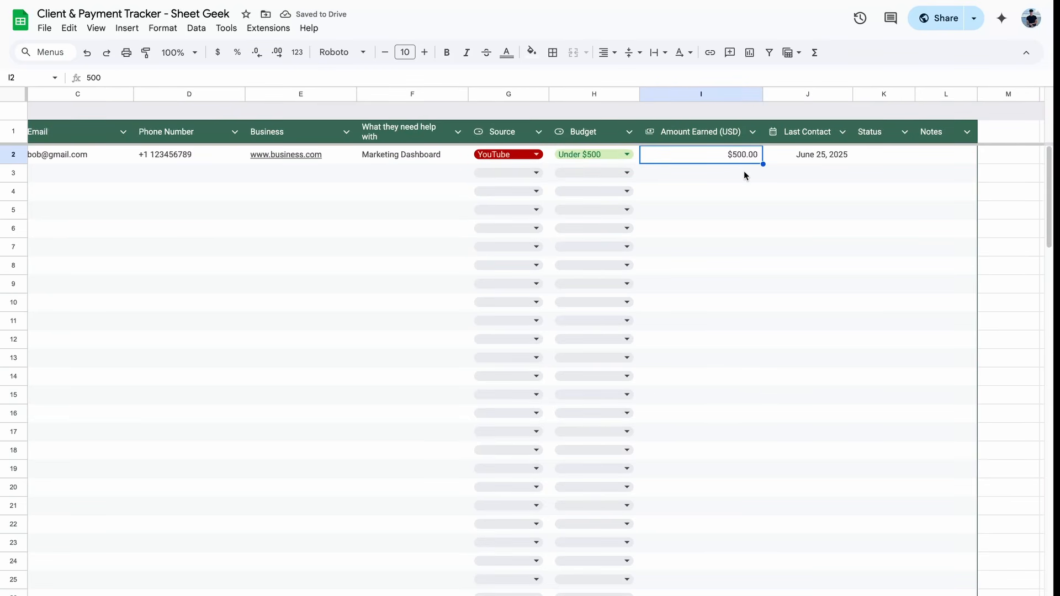
{"action": "left_click", "coordinate": [787, 157]}
{"action": "scroll", "coordinate": [842, 228], "scroll_direction": "right", "scroll_amount": 2}
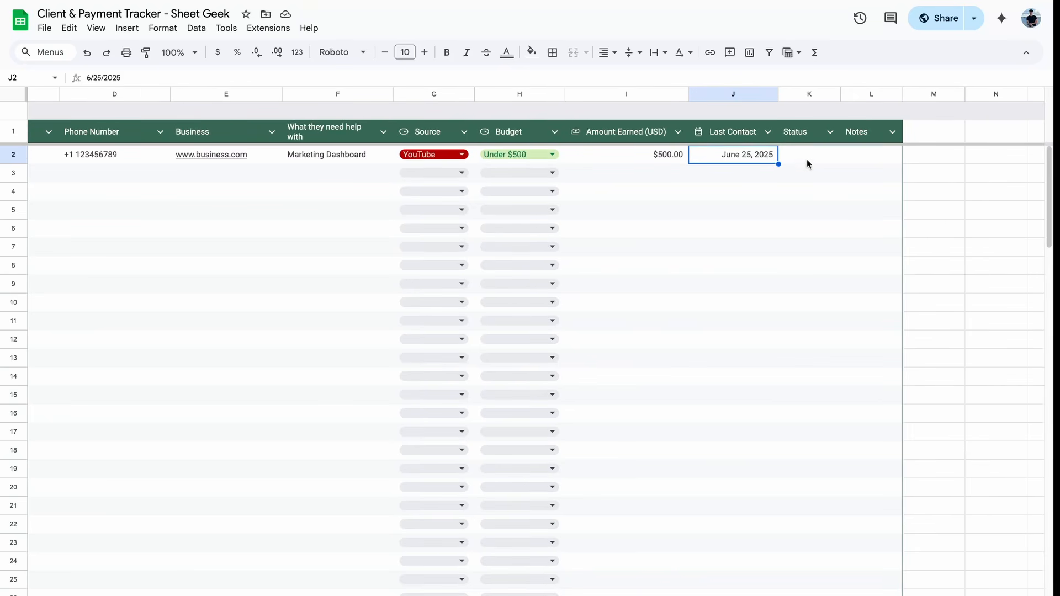
{"action": "left_click", "coordinate": [809, 159]}
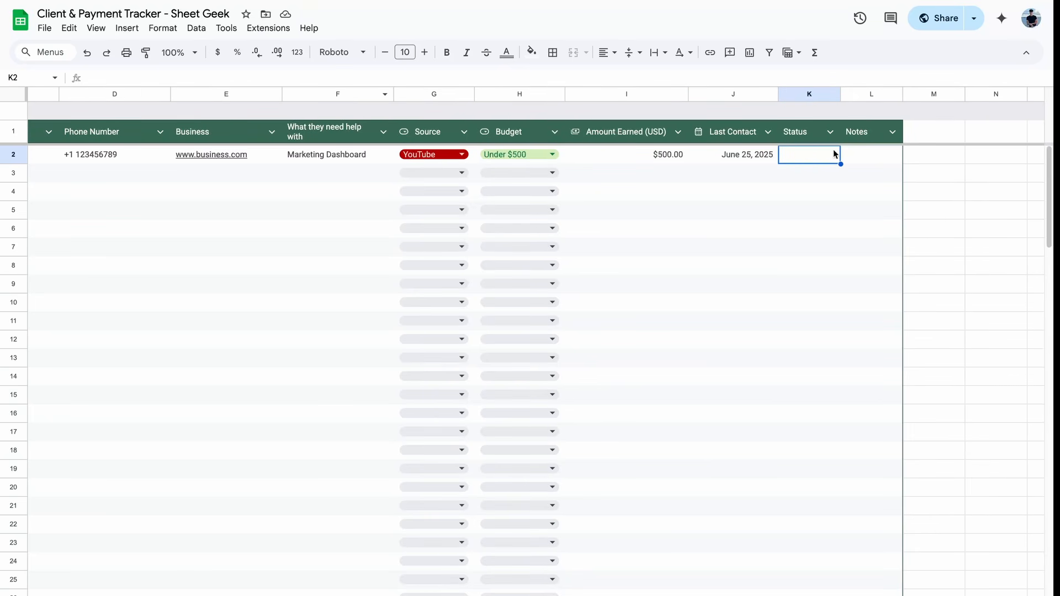
{"action": "left_click", "coordinate": [132, 31]}
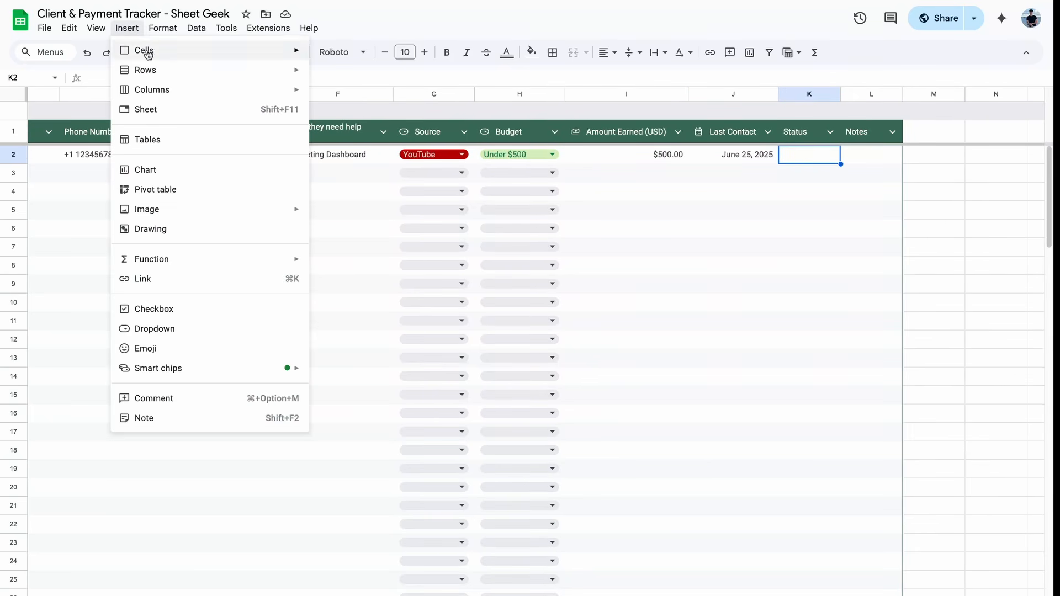
Step: Make the Status column a dropdown with options Waiting Reply, Follow Up and Unqualified
{"action": "left_click", "coordinate": [202, 330]}
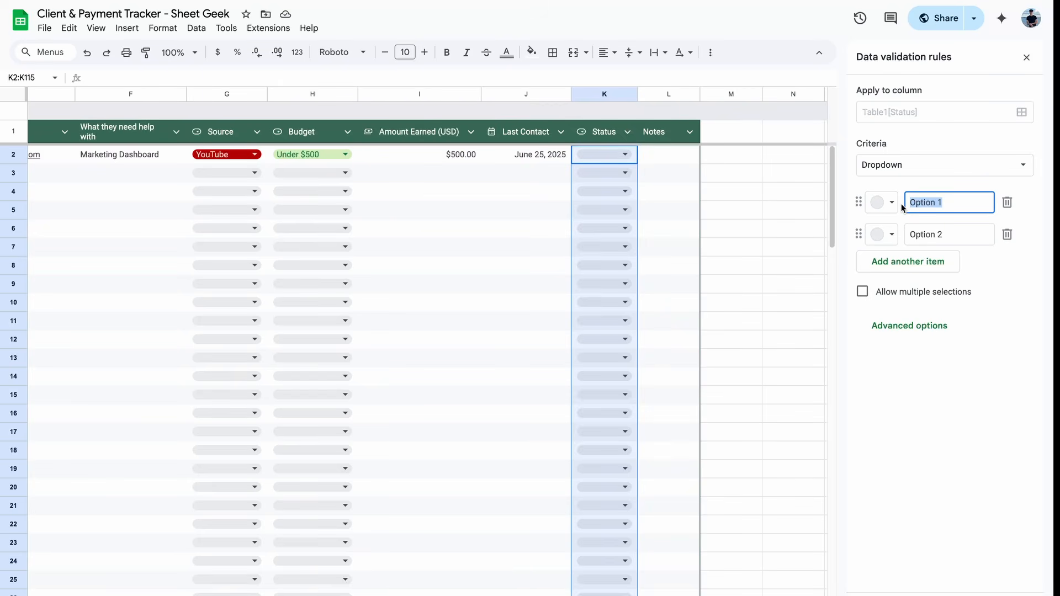
{"action": "type", "text": "Waiting Reply"}
{"action": "key", "text": "Tab"}
{"action": "type", "text": "Follow Up"}
{"action": "key", "text": "Return"}
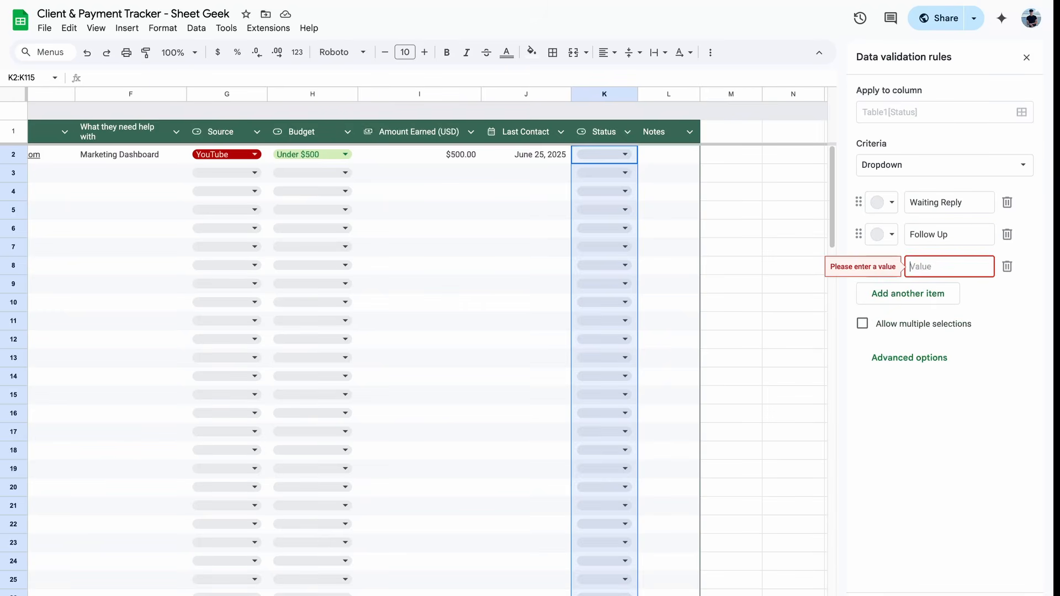
{"action": "type", "text": "Unqualif"}
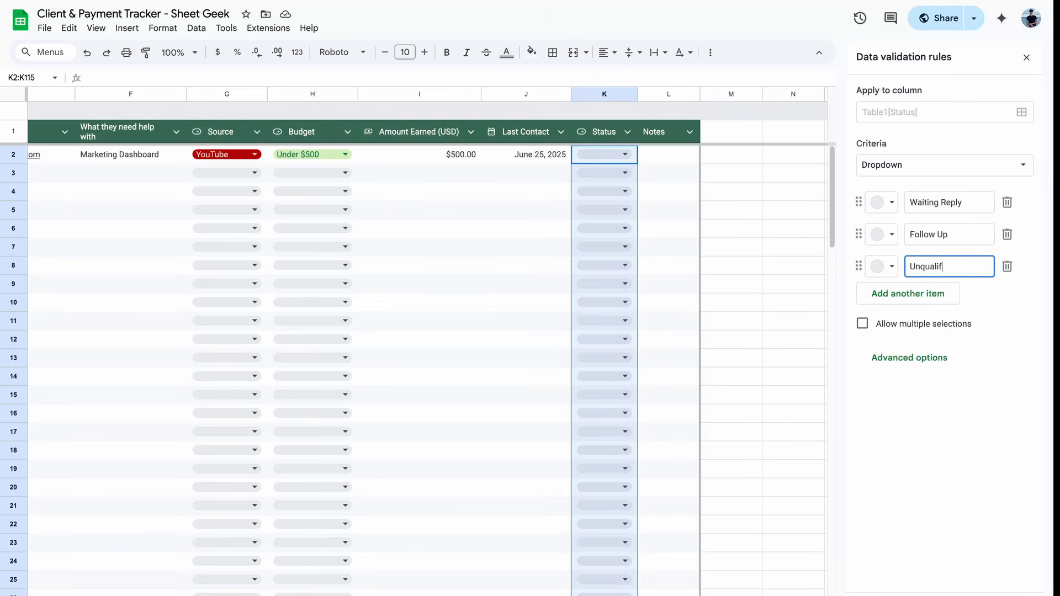
{"action": "type", "text": "ied"}
Step: Colour the options yellow, peach and dark red, then preview them in K2
{"action": "left_click", "coordinate": [892, 208]}
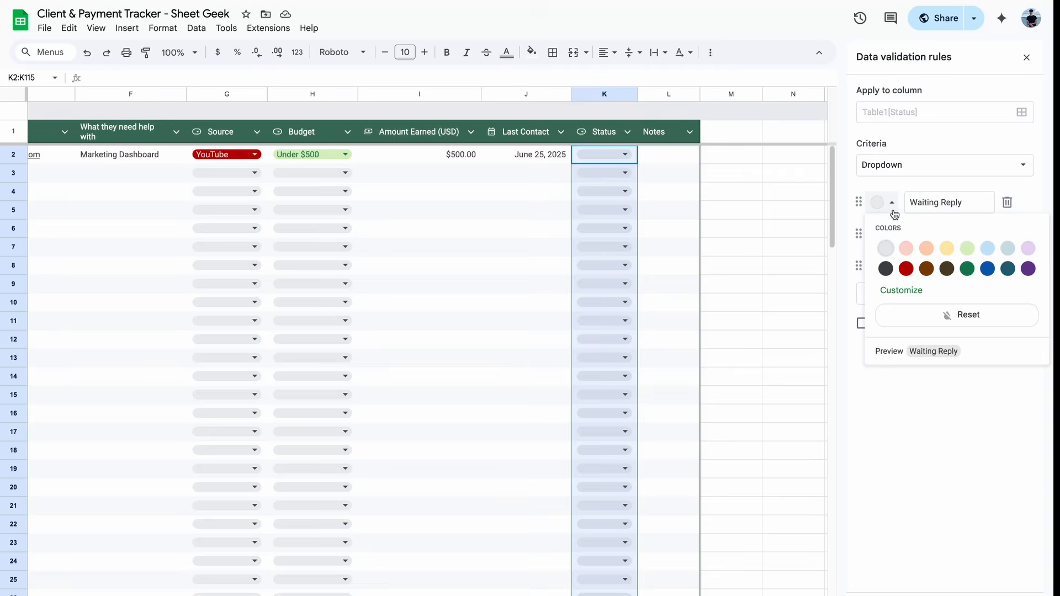
{"action": "left_click", "coordinate": [947, 248]}
{"action": "left_click", "coordinate": [892, 235]}
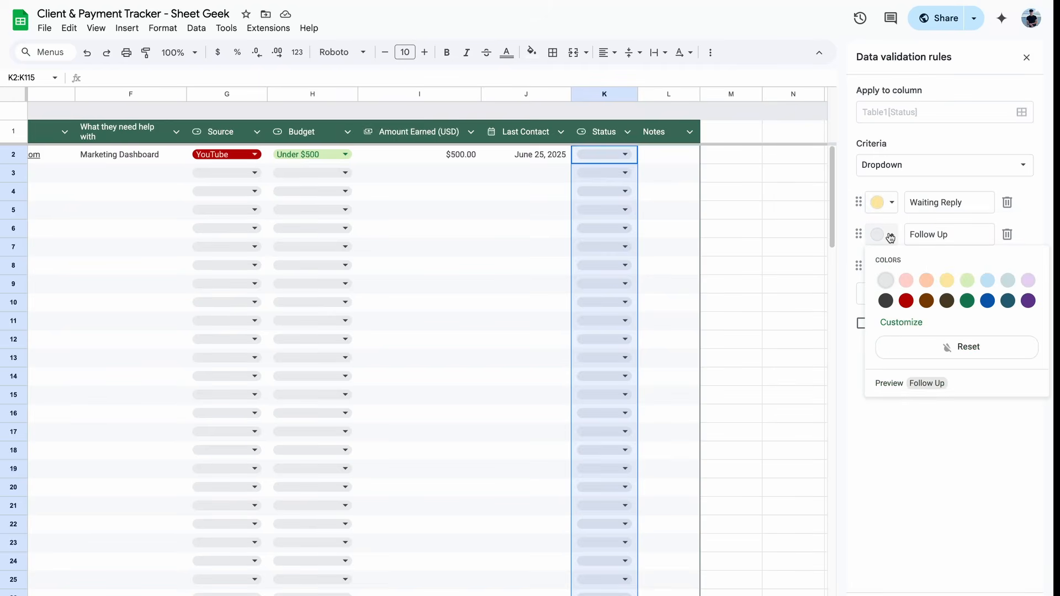
{"action": "left_click", "coordinate": [926, 281]}
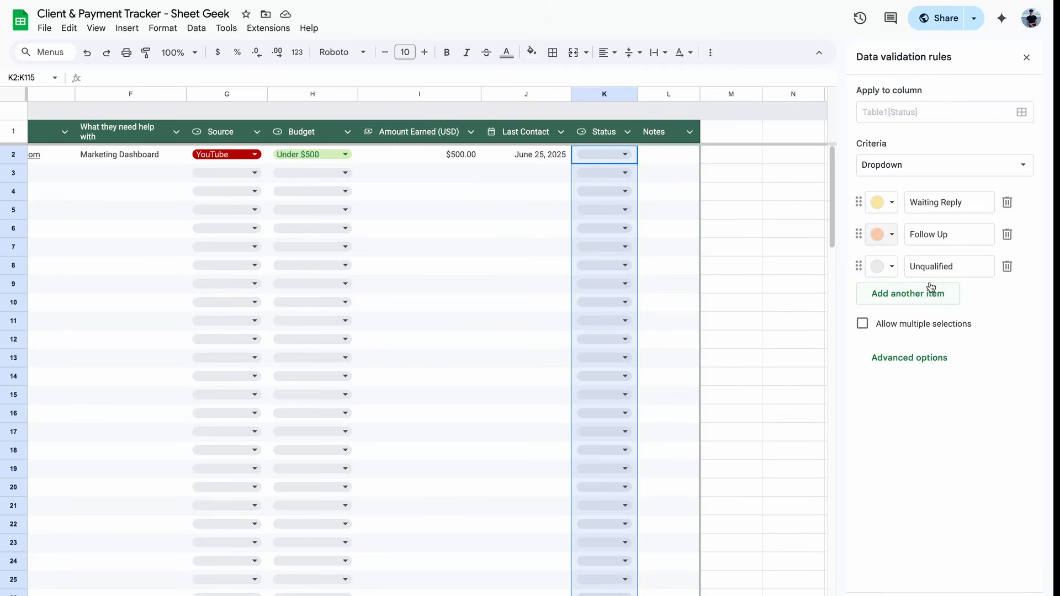
{"action": "left_click", "coordinate": [890, 268]}
{"action": "left_click", "coordinate": [906, 333]}
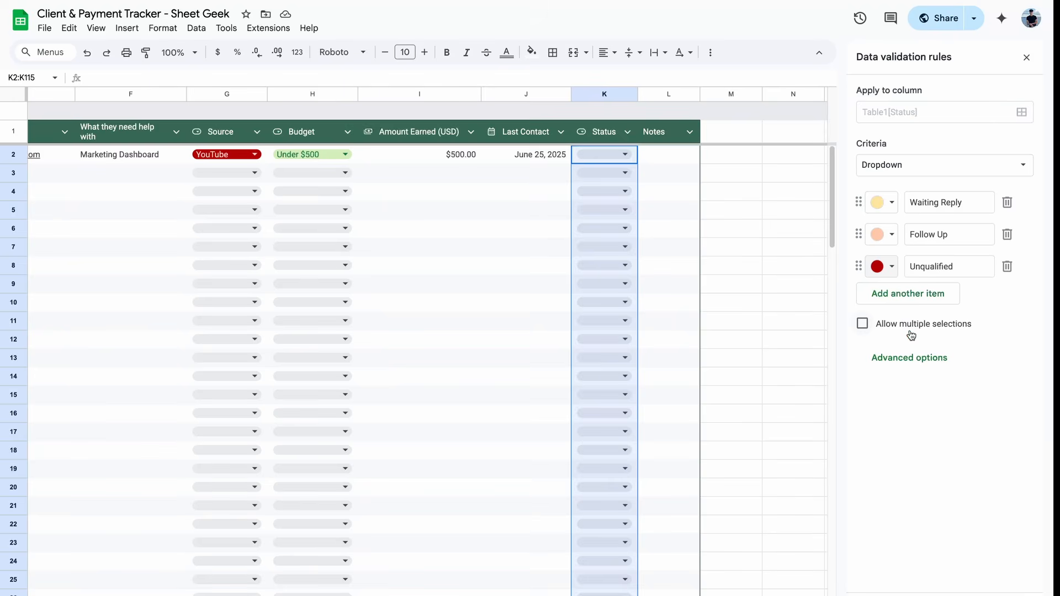
{"action": "left_click", "coordinate": [622, 157]}
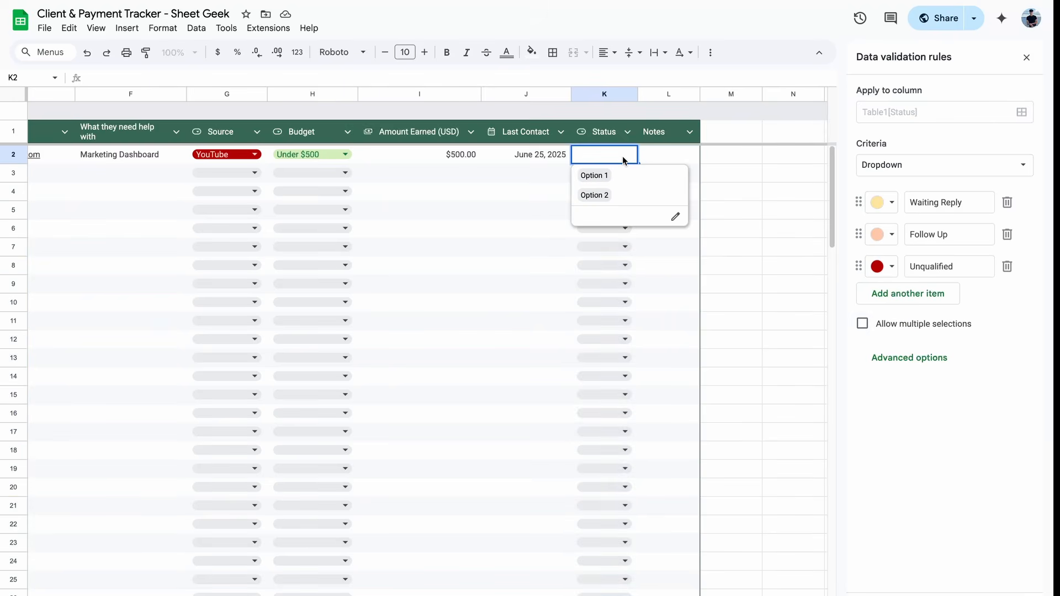
{"action": "key", "text": "Escape"}
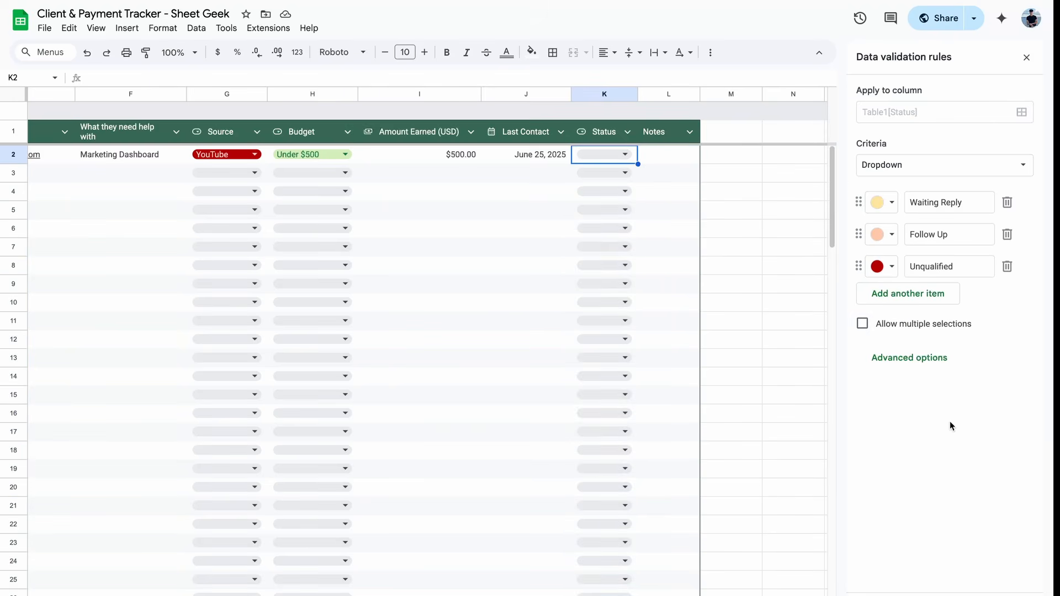
Step: Switch the dropdown to the arrow display style and apply the rule
{"action": "left_click", "coordinate": [927, 362]}
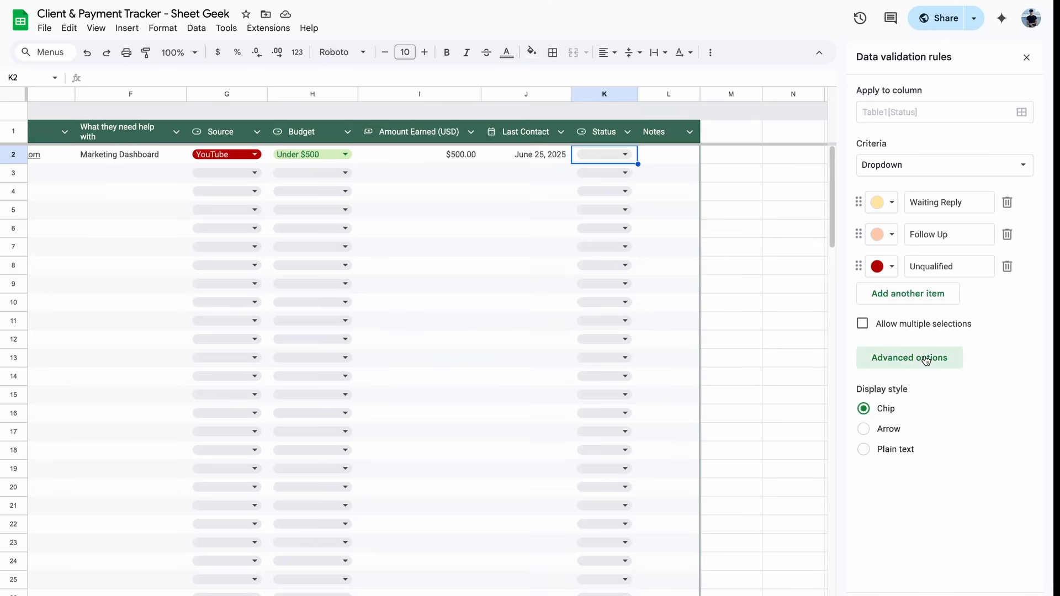
{"action": "left_click", "coordinate": [889, 430]}
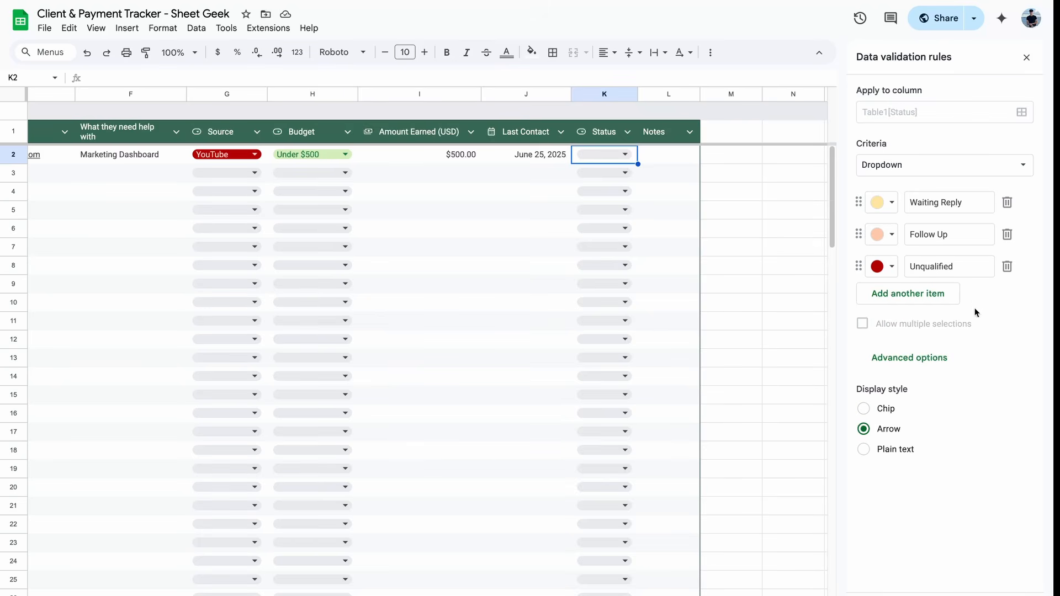
{"action": "left_click", "coordinate": [1010, 595]}
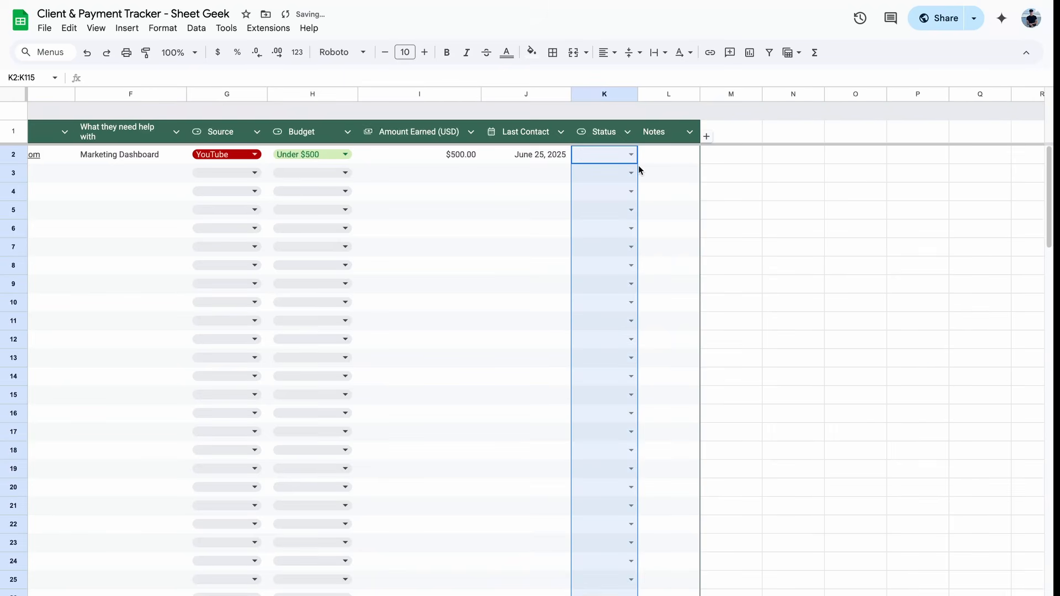
Step: Set K2's status to Waiting Reply and widen the Status column slightly
{"action": "left_click", "coordinate": [631, 153]}
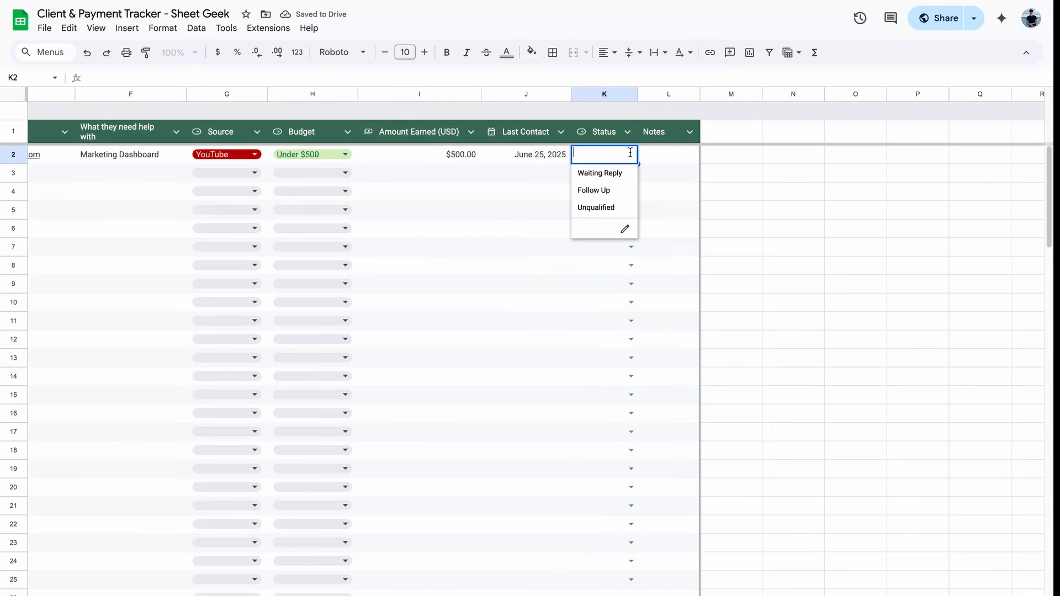
{"action": "left_click", "coordinate": [627, 173]}
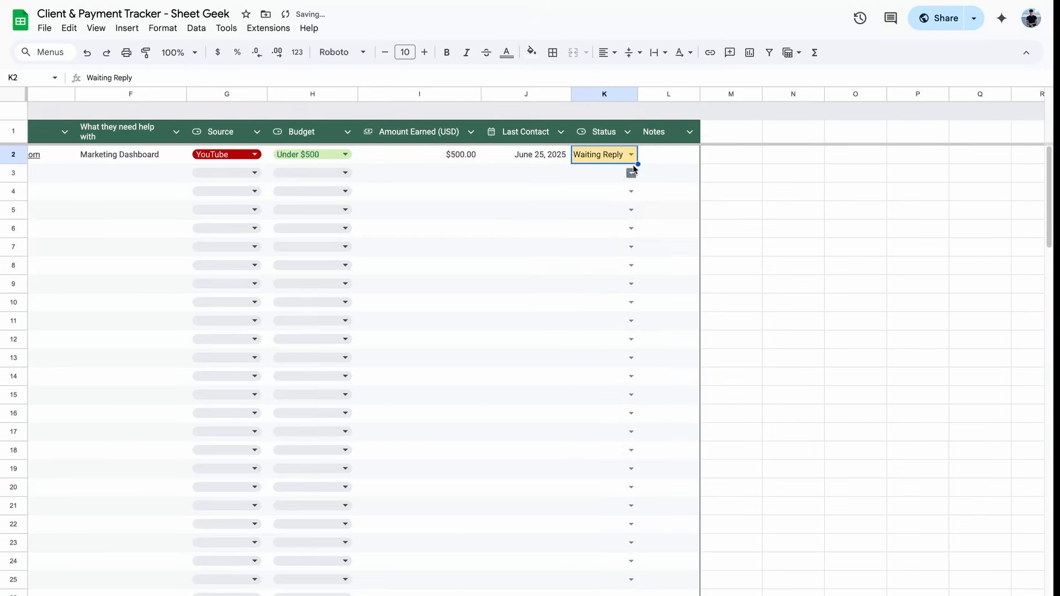
{"action": "left_click", "coordinate": [594, 198]}
{"action": "left_click", "coordinate": [590, 154]}
{"action": "left_click_drag", "start_coordinate": [638, 94], "coordinate": [651, 94]}
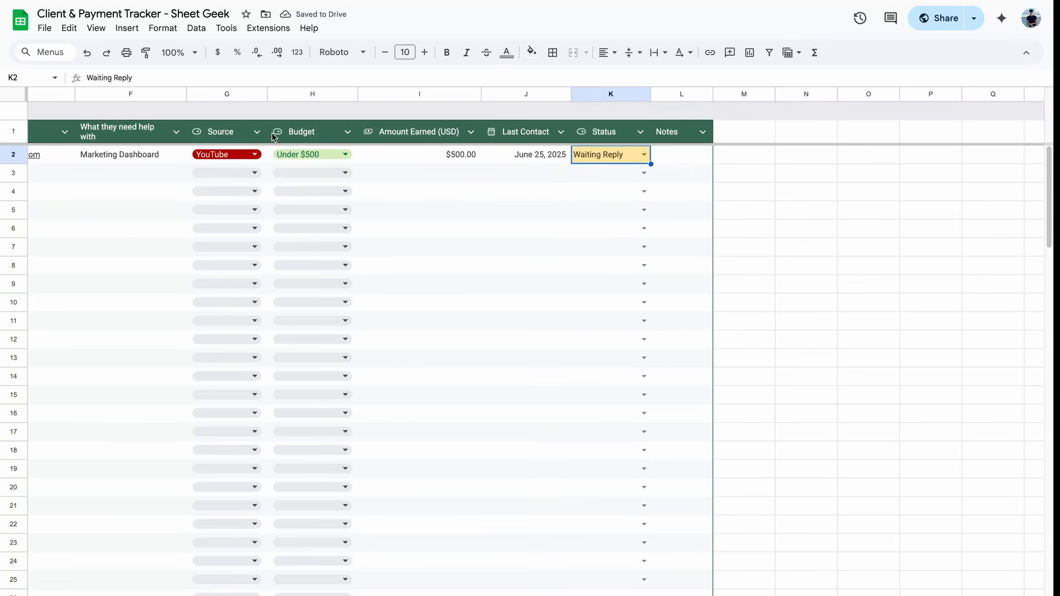
Step: Change K2 to Follow Up and test filling it down through row 11
{"action": "left_click", "coordinate": [644, 154]}
{"action": "left_click", "coordinate": [624, 191]}
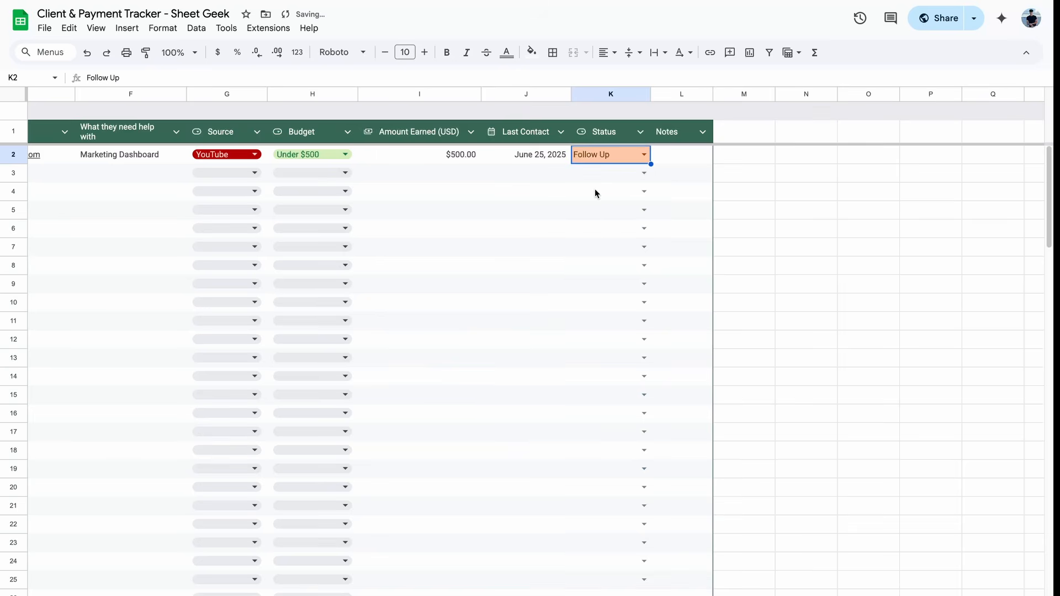
{"action": "scroll", "coordinate": [516, 201], "scroll_direction": "left", "scroll_amount": 5}
{"action": "scroll", "coordinate": [518, 201], "scroll_direction": "right", "scroll_amount": 2}
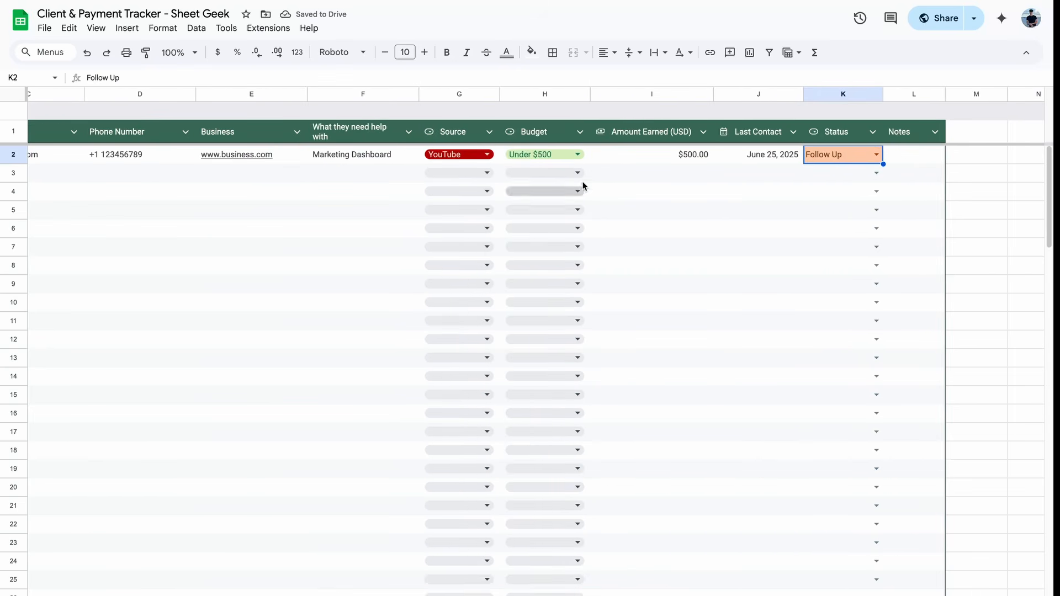
{"action": "left_click_drag", "start_coordinate": [884, 164], "coordinate": [849, 320]}
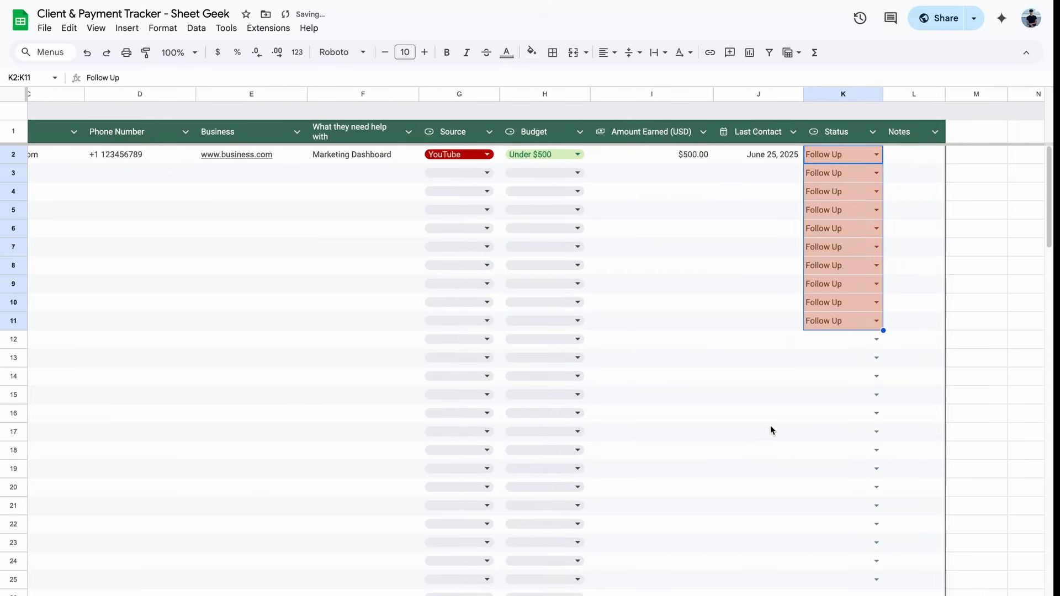
{"action": "left_click", "coordinate": [771, 430]}
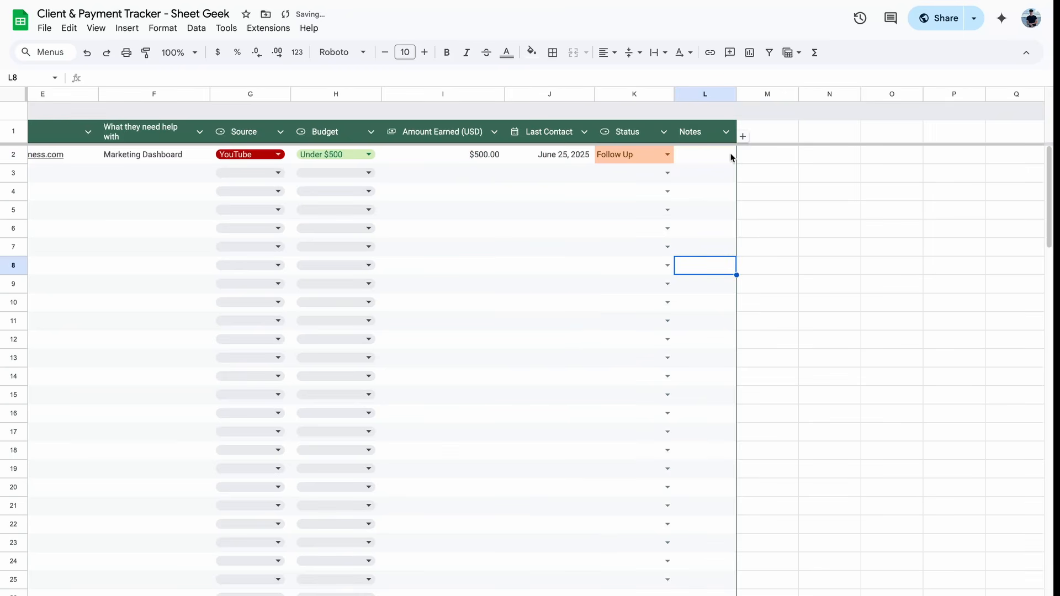
{"action": "left_click", "coordinate": [731, 157]}
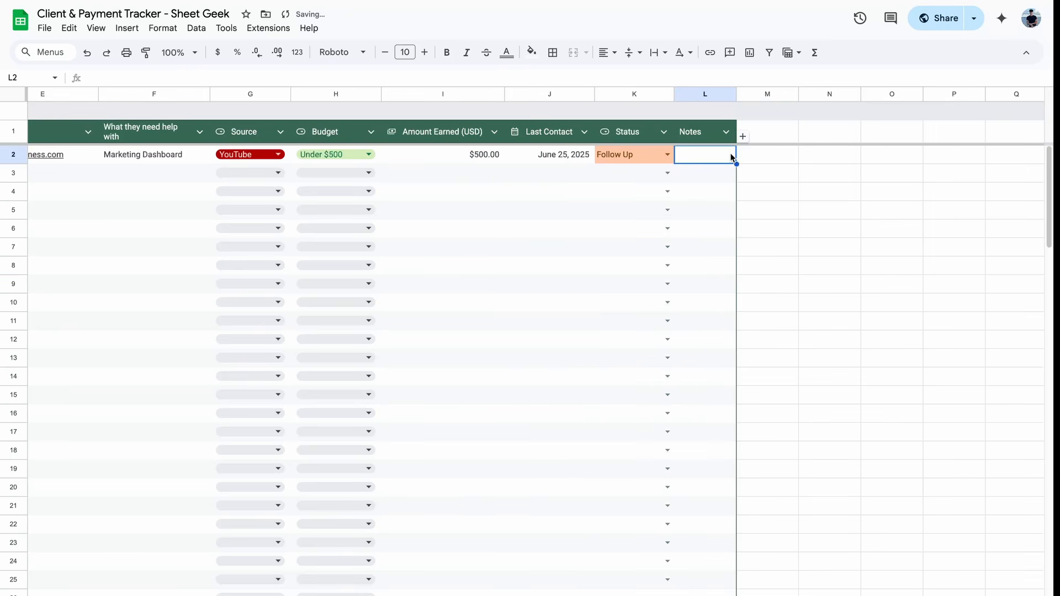
Step: Enter a placeholder test note in the Notes cell L2
{"action": "double_click", "coordinate": [696, 152]}
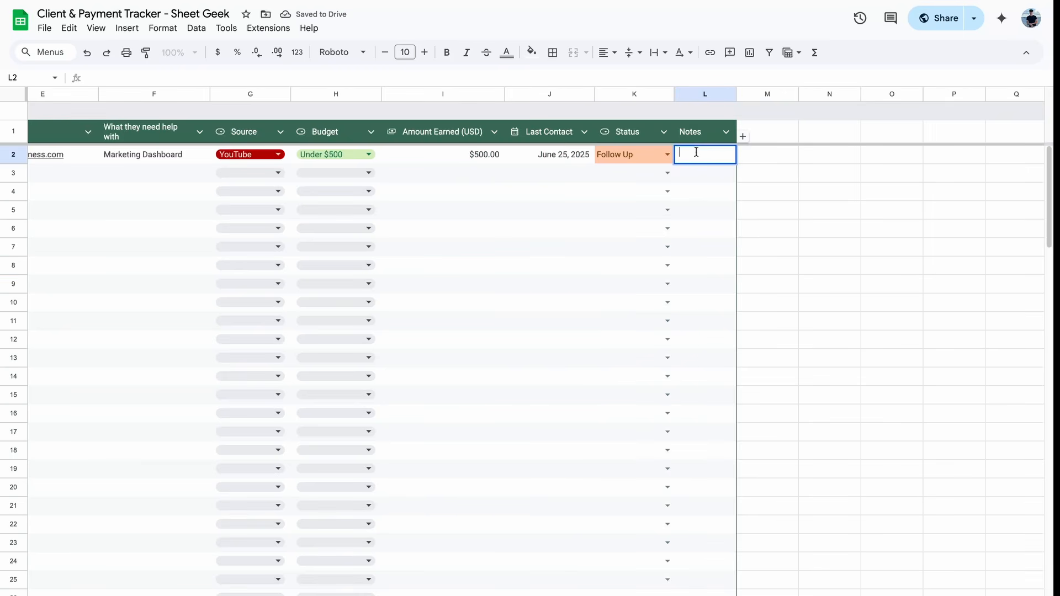
{"action": "type", "text": ";alskdjf;lasjdfkljasdfj;lasdfjksdl;f"}
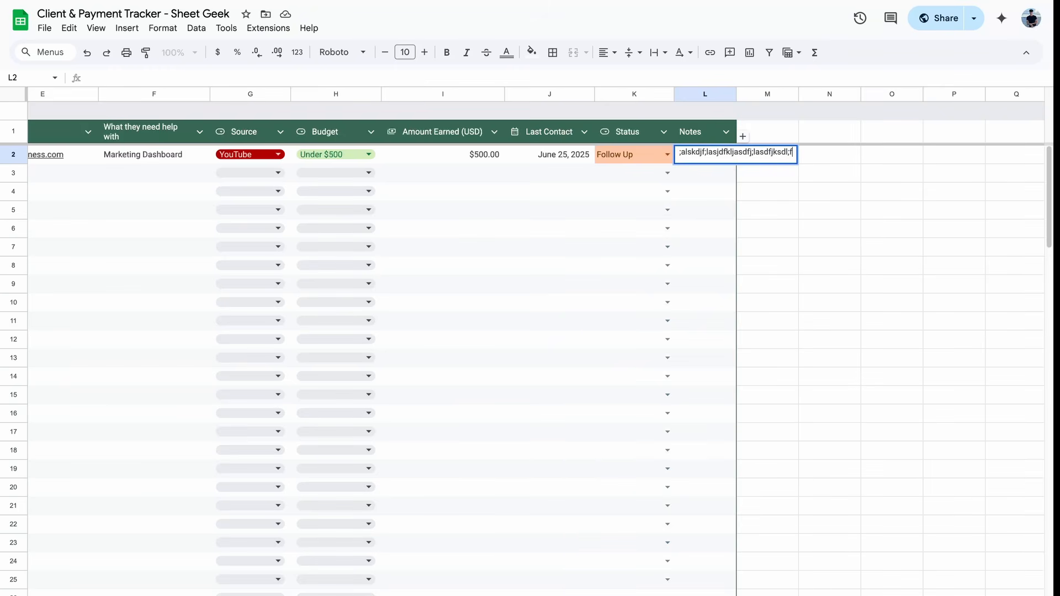
{"action": "key", "text": "Return"}
{"action": "left_click", "coordinate": [707, 155]}
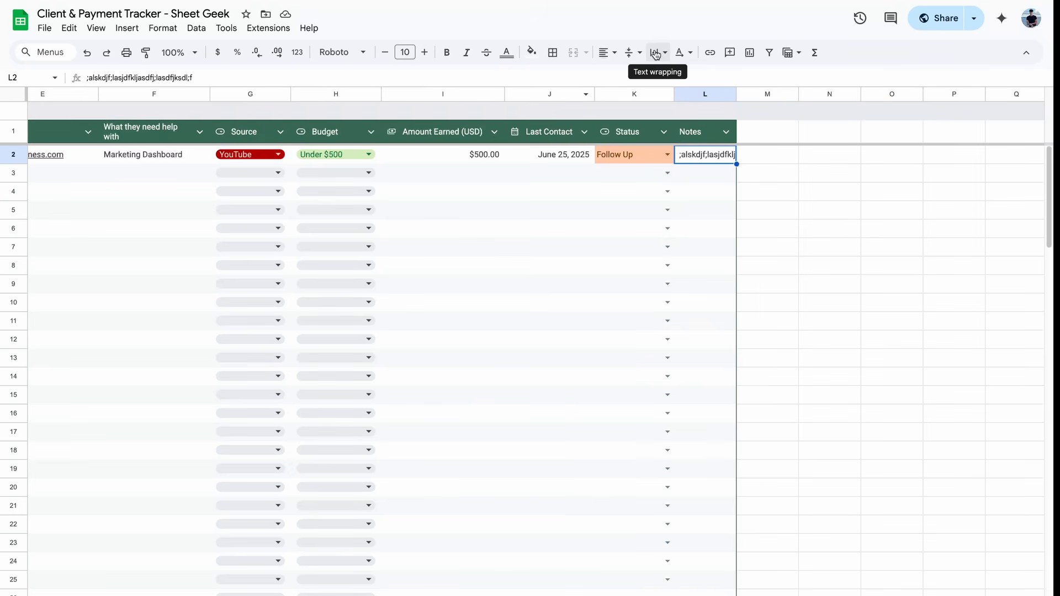
Step: Turn on Wrap text wrapping for the note and widen the Notes column
{"action": "left_click", "coordinate": [656, 54]}
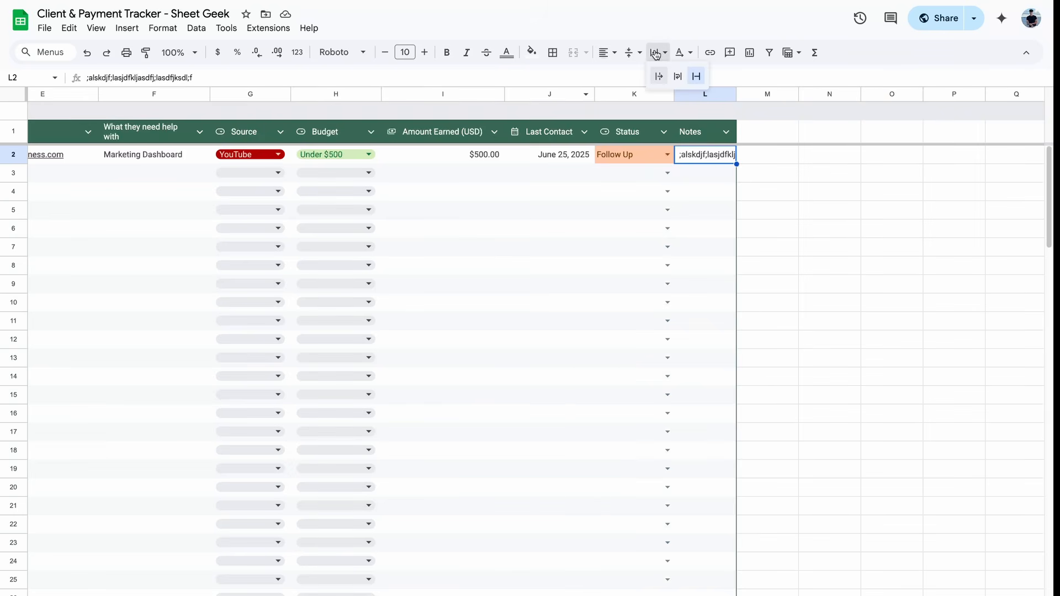
{"action": "left_click", "coordinate": [681, 77]}
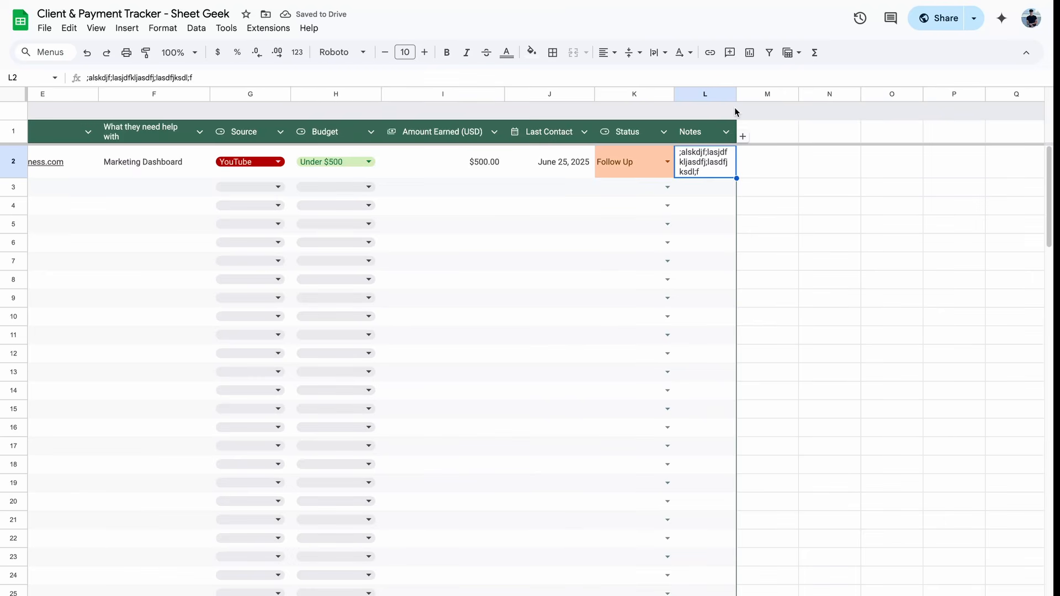
{"action": "left_click_drag", "start_coordinate": [736, 95], "coordinate": [825, 97]}
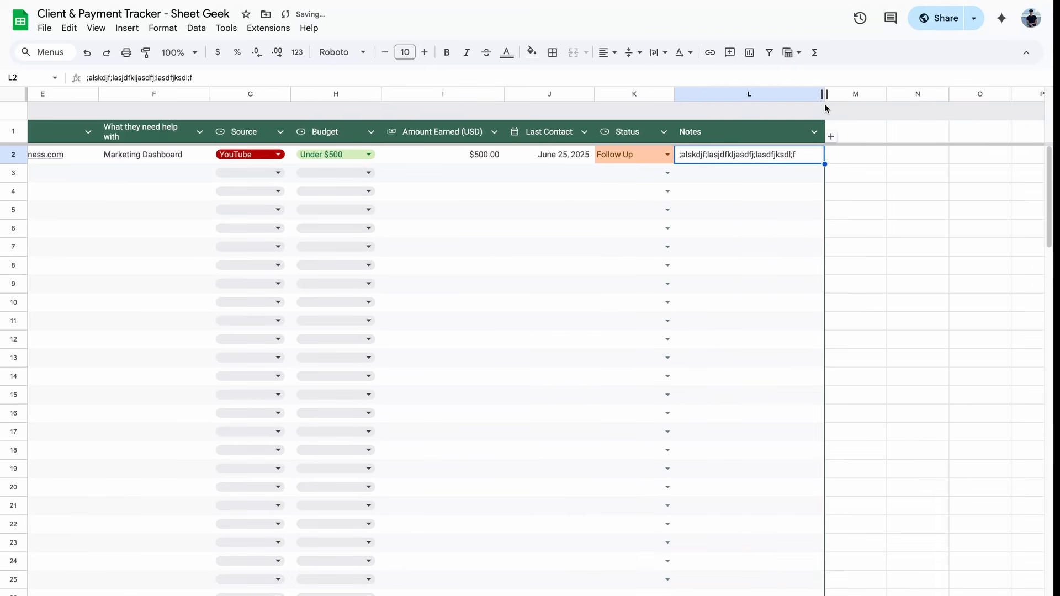
{"action": "scroll", "coordinate": [785, 221], "scroll_direction": "left", "scroll_amount": 5}
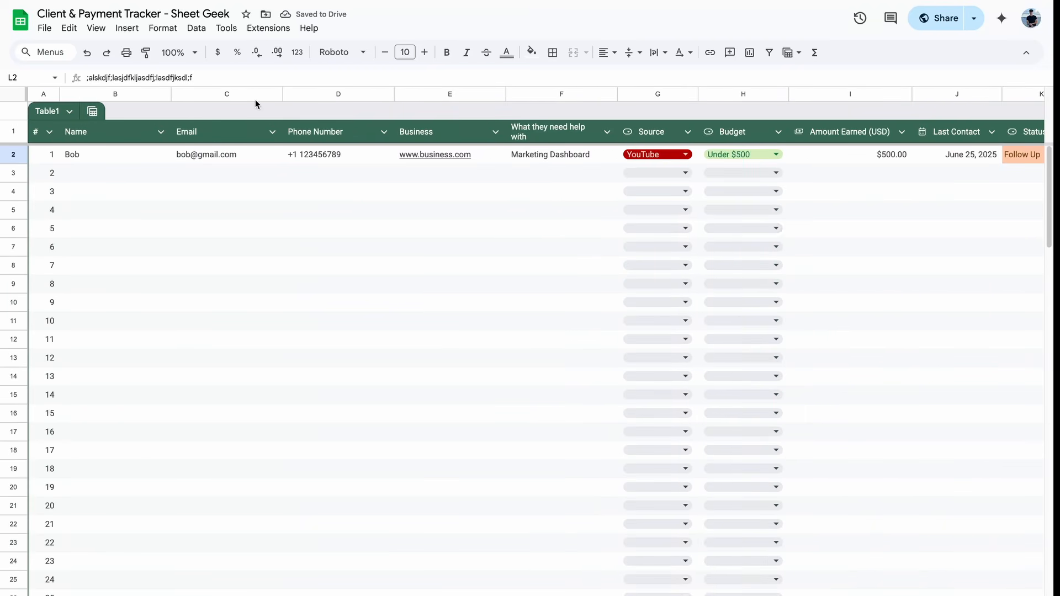
Step: Narrow column B and widen column F until 'What they need help with' fits one line
{"action": "left_click_drag", "start_coordinate": [171, 94], "coordinate": [155, 95]}
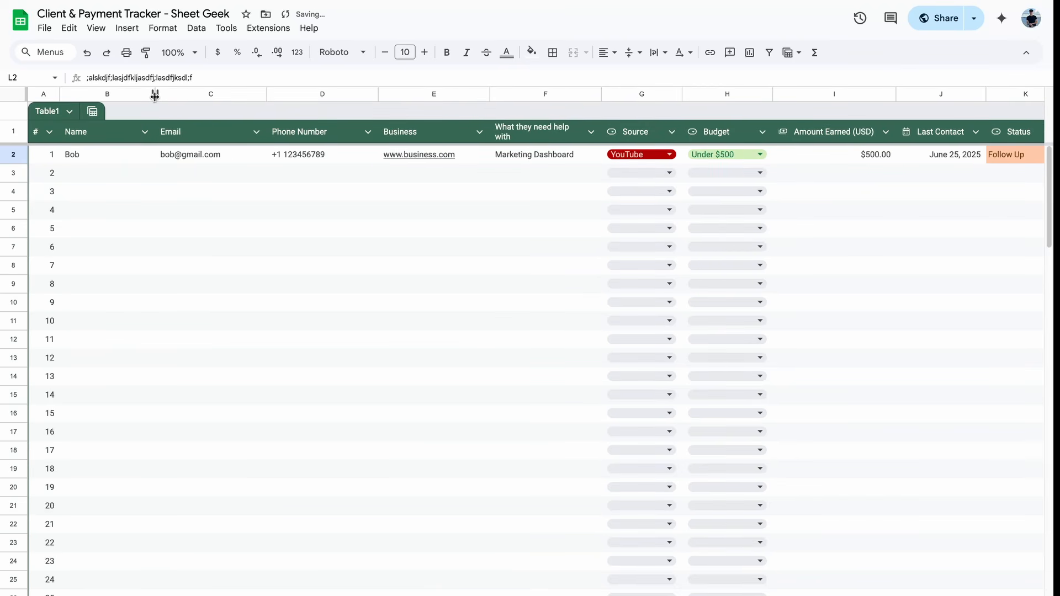
{"action": "left_click", "coordinate": [111, 228]}
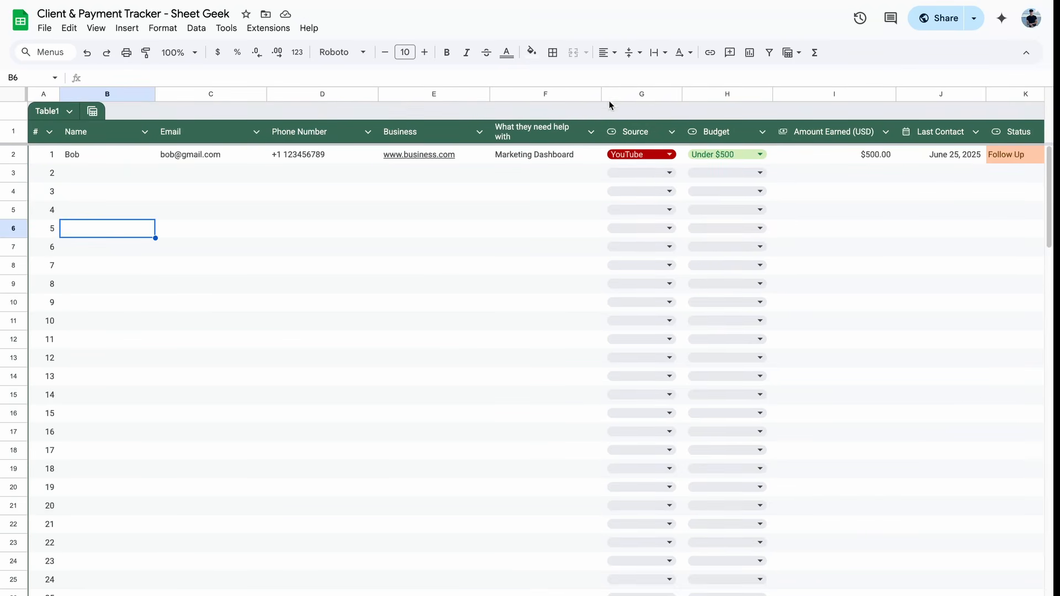
{"action": "left_click", "coordinate": [532, 139]}
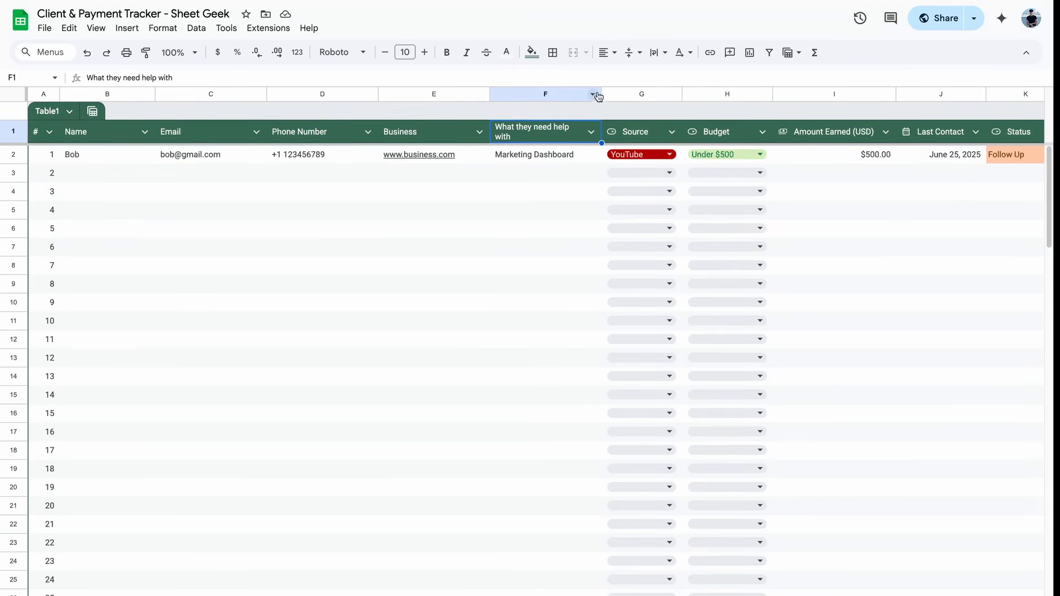
{"action": "left_click_drag", "start_coordinate": [602, 93], "coordinate": [616, 92]}
{"action": "left_click", "coordinate": [433, 224]}
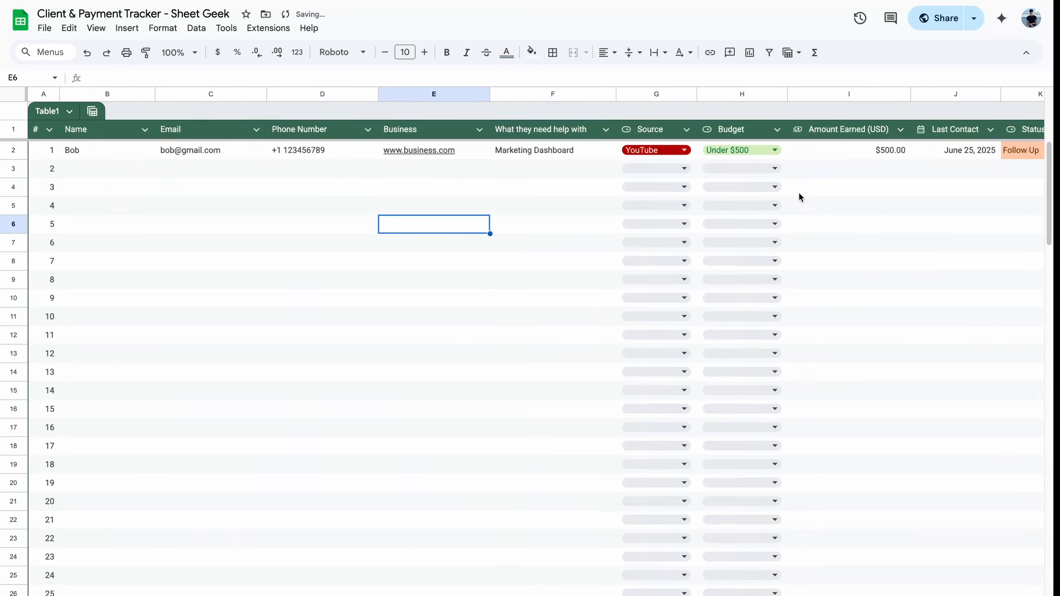